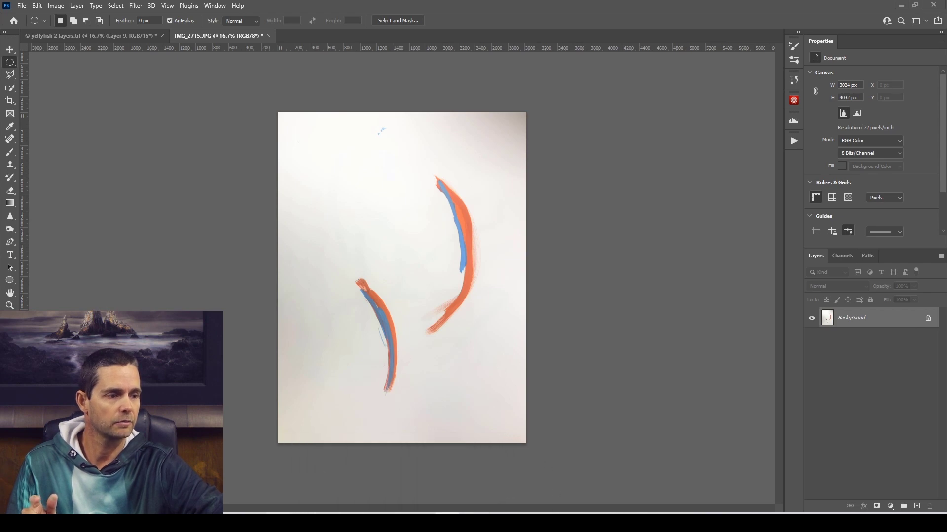
Switch to the OpenSea page in the browser and view the Mandala #3 artwork enlarged.
left_click(254, 523)
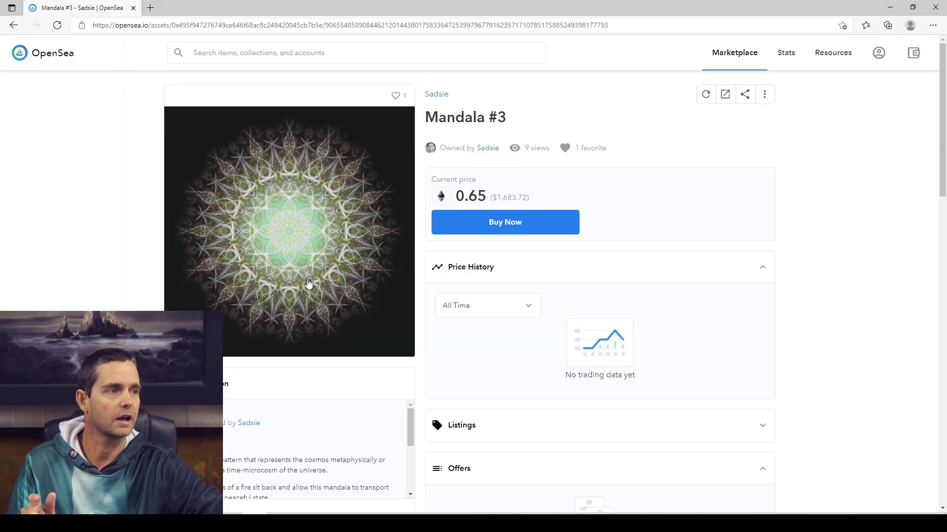
left_click(299, 251)
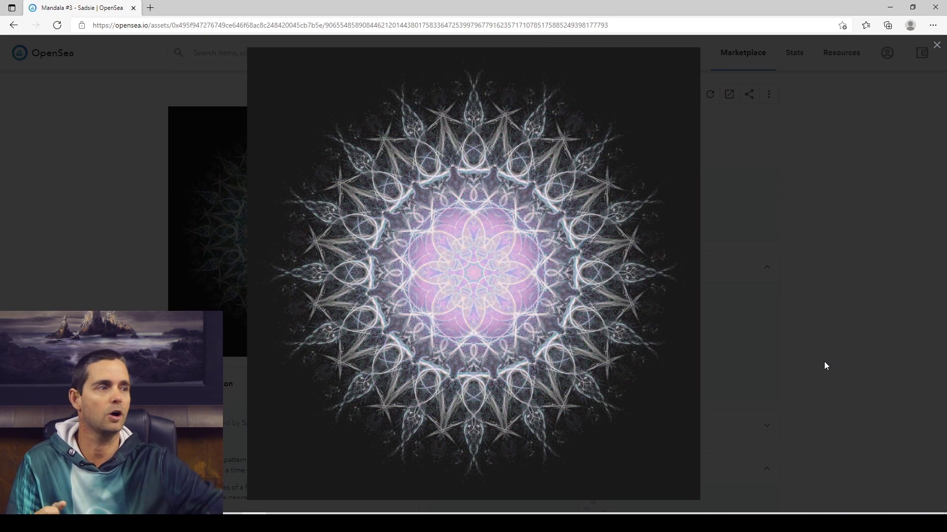
left_click(767, 258)
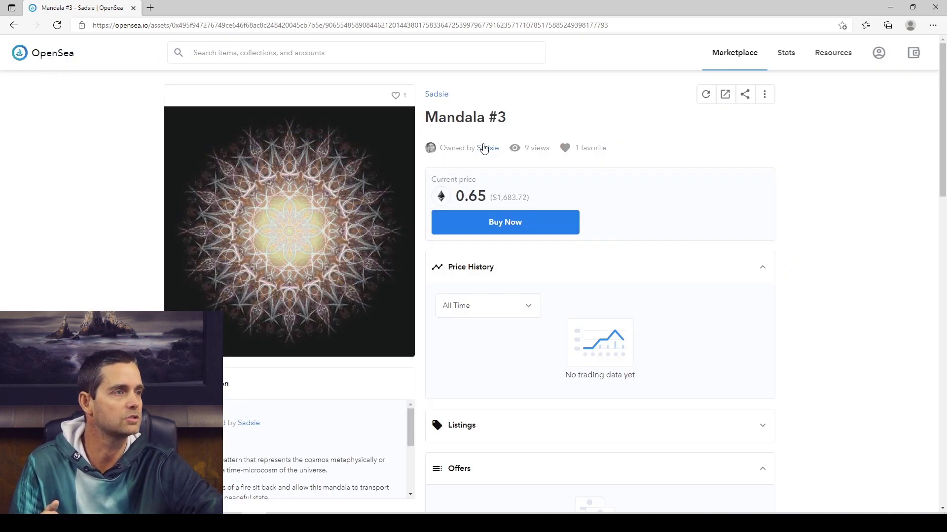
Open Mandala #1 from the artist's collection and view its animation enlarged and in full screen.
left_click(437, 94)
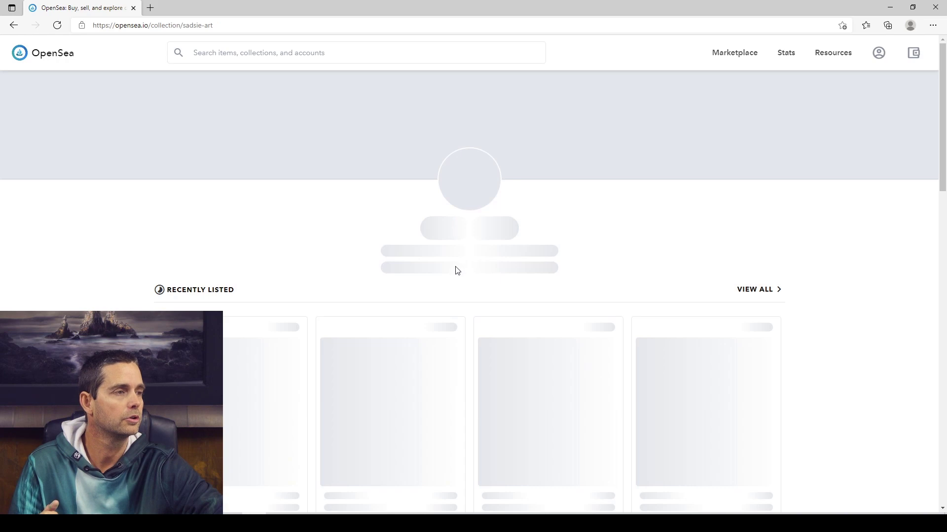
scroll(454, 268, "down", 3)
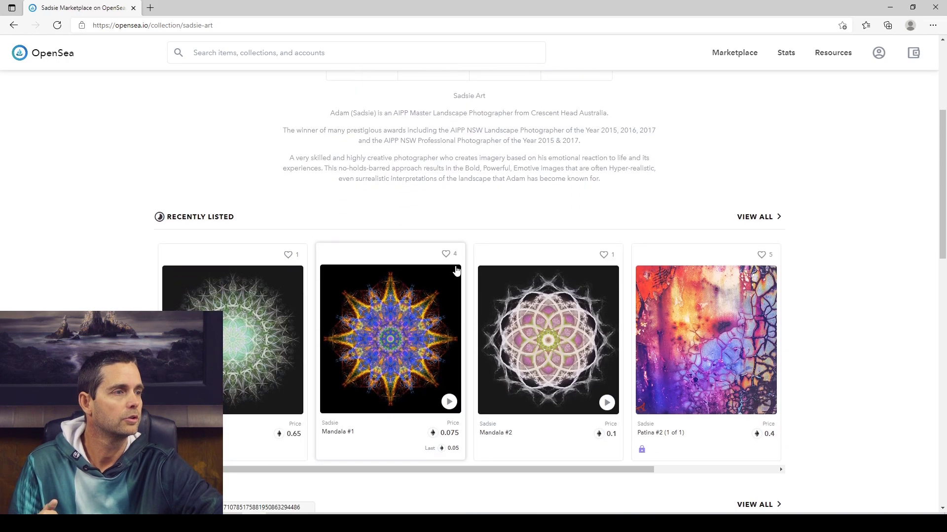
left_click(425, 317)
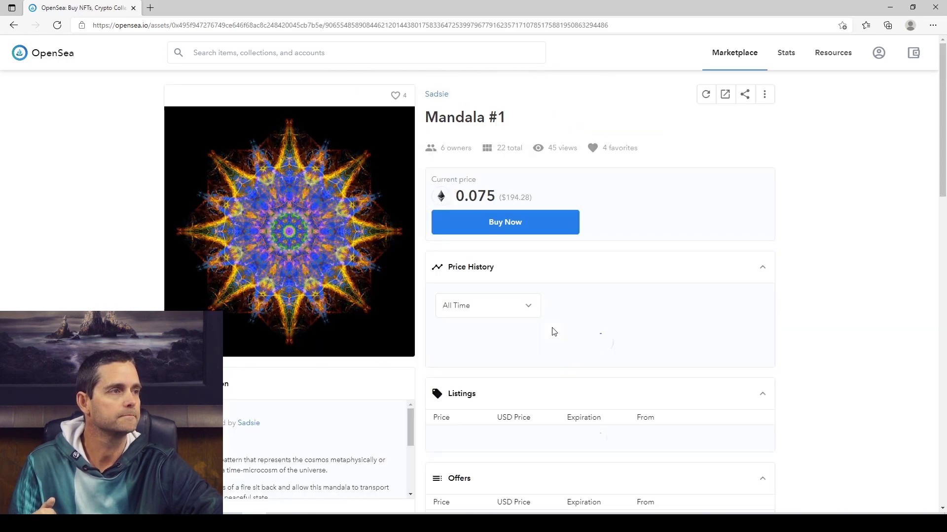
left_click(373, 301)
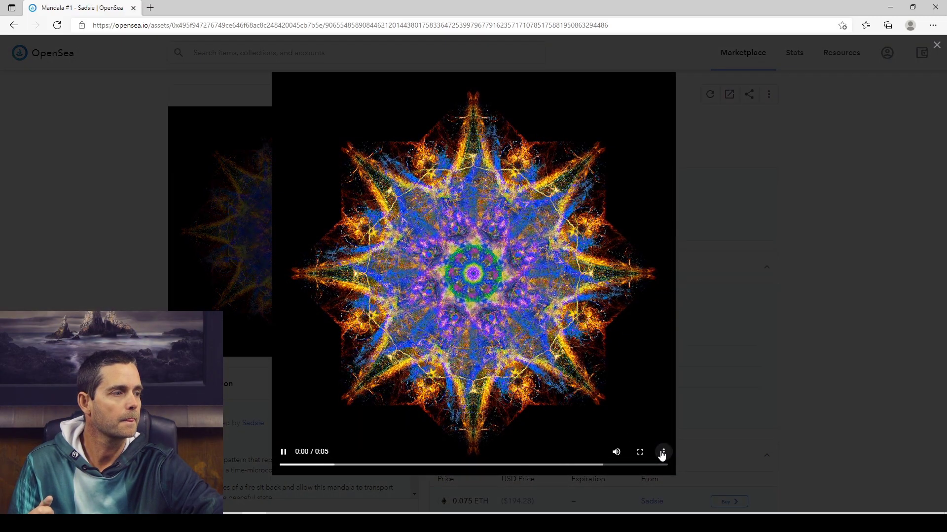
left_click(639, 452)
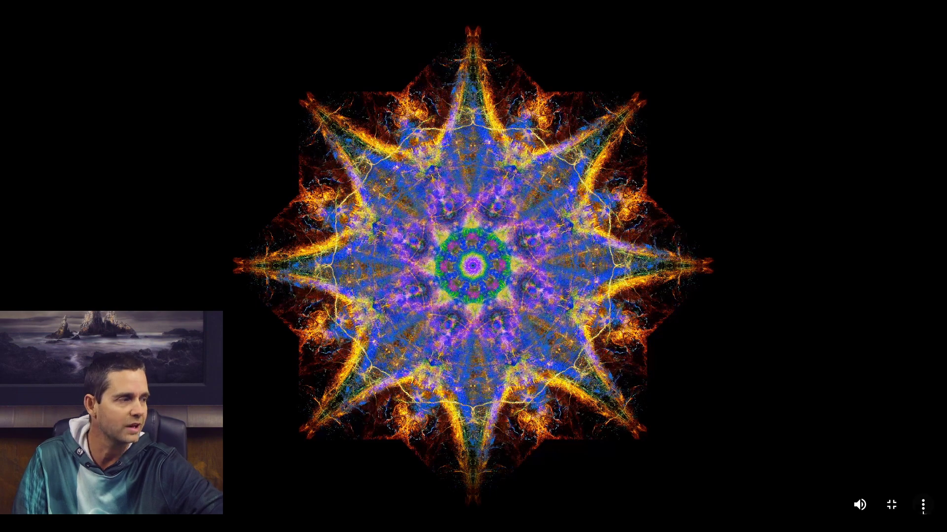
left_click(891, 505)
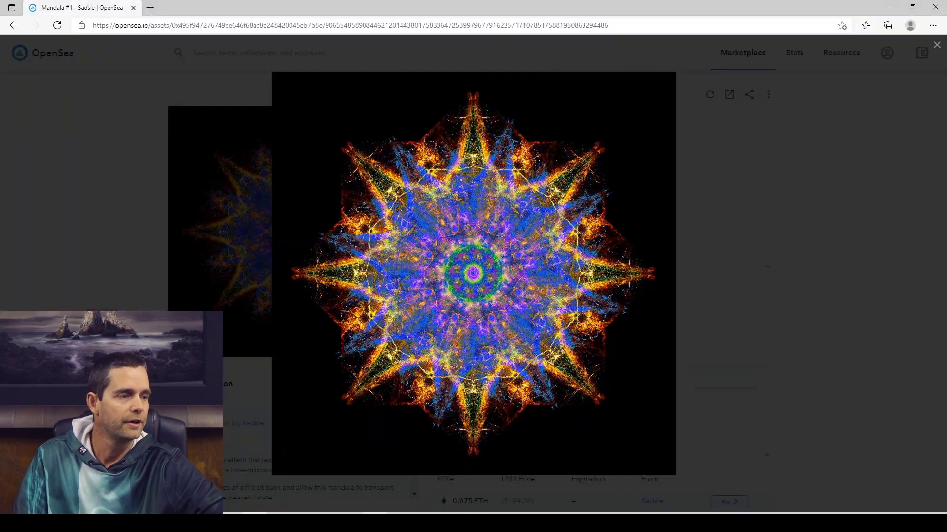
Switch to Photoshop and compare Layer 9 on its own with the full layer stack in yellyfish 2 layers.tif.
left_click(377, 523)
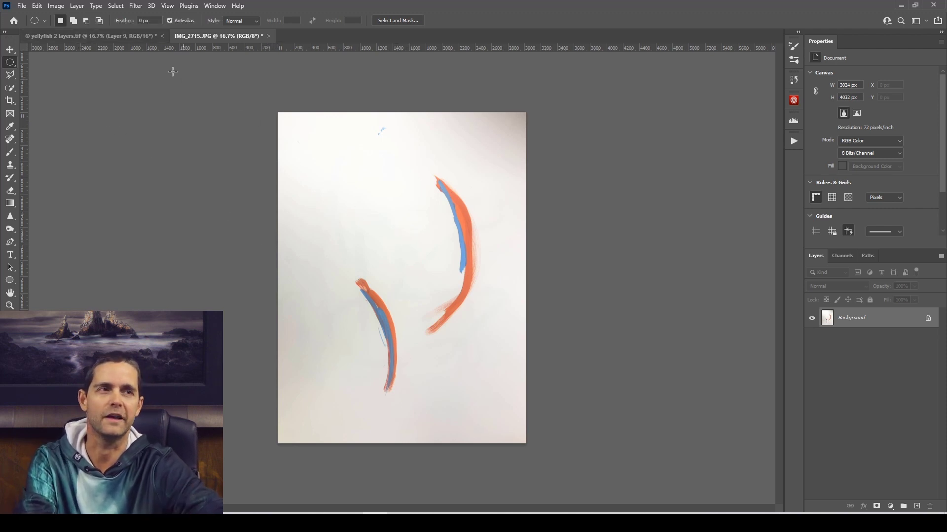
left_click(121, 36)
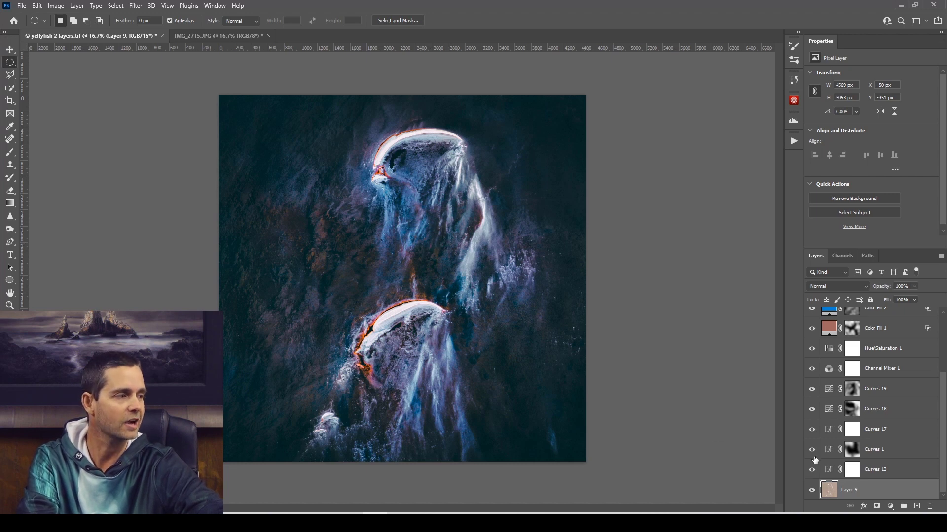
left_click(812, 491, "alt")
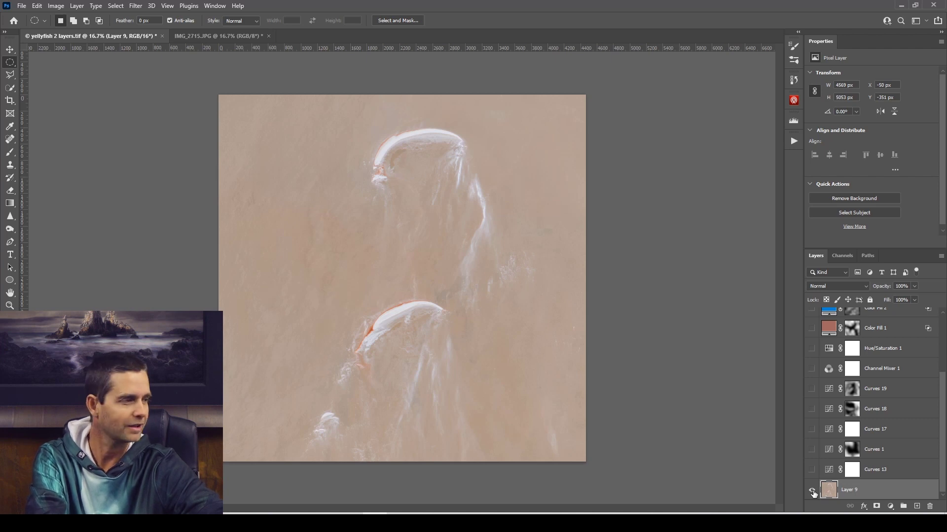
left_click(812, 491, "alt")
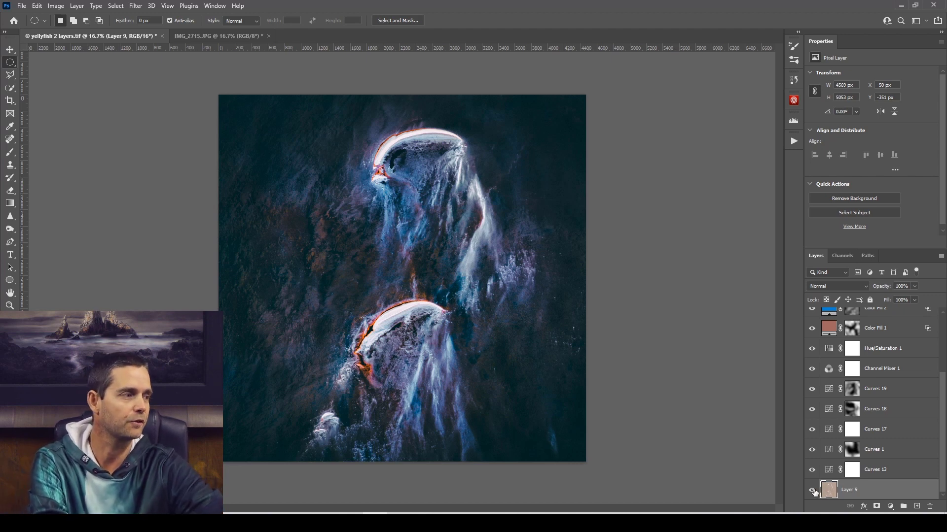
left_click(812, 490, "alt")
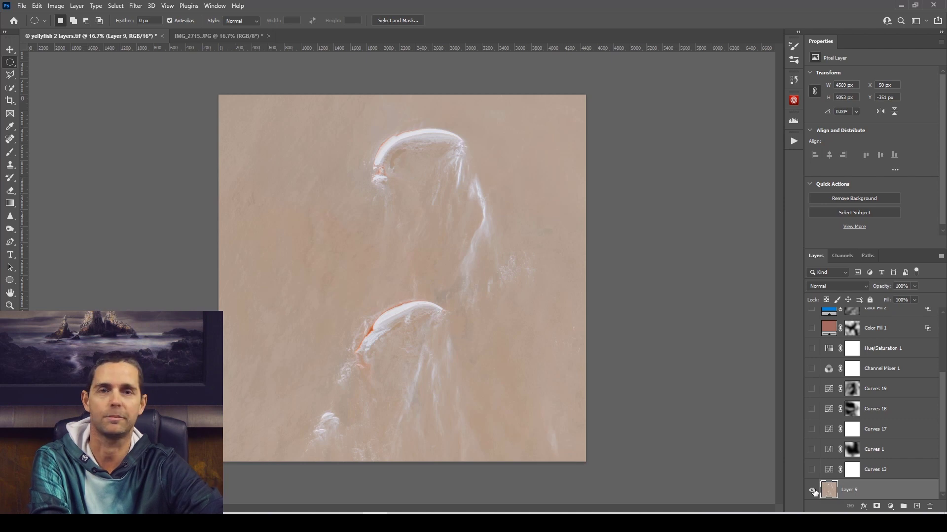
left_click(811, 490, "alt")
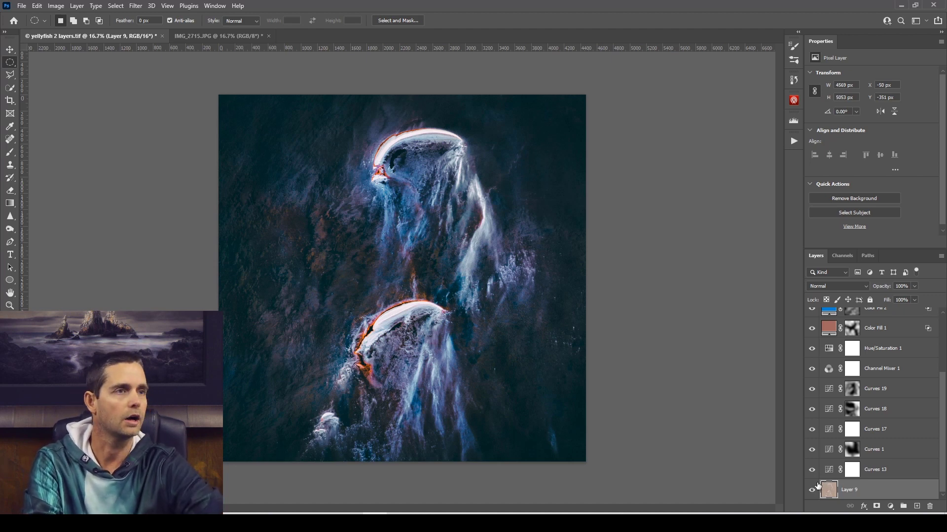
left_click(812, 491, "alt")
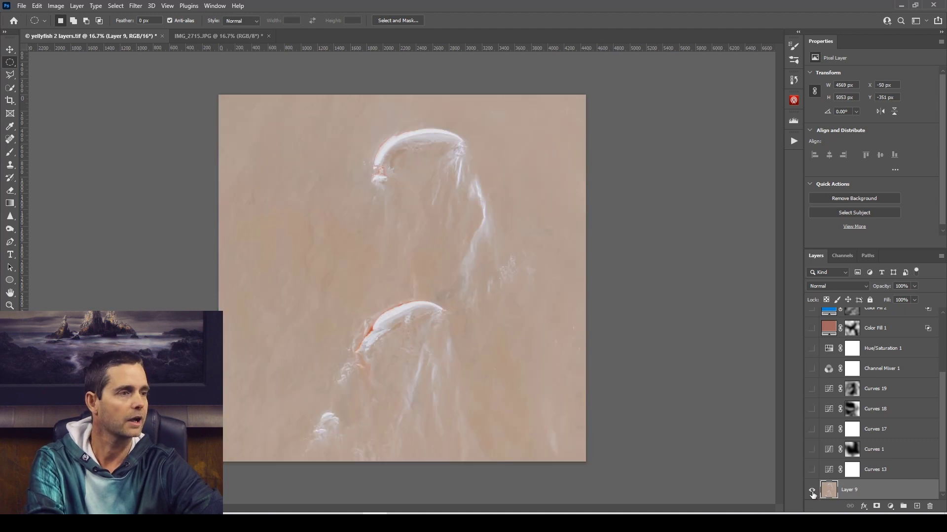
left_click(811, 491, "alt")
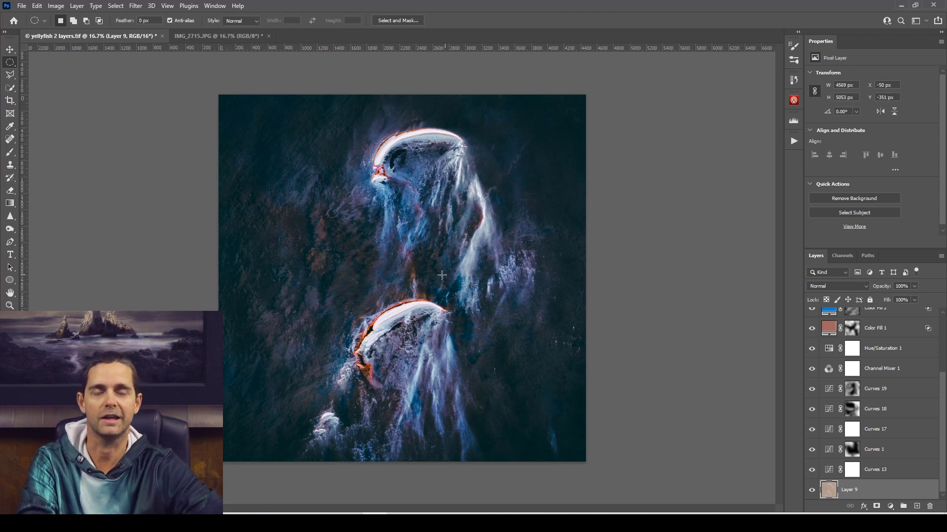
Crop IMG_2715.JPG to a 1 : 1 (Square) ratio across its full width, shifting the image slightly upward within the frame.
left_click(207, 39)
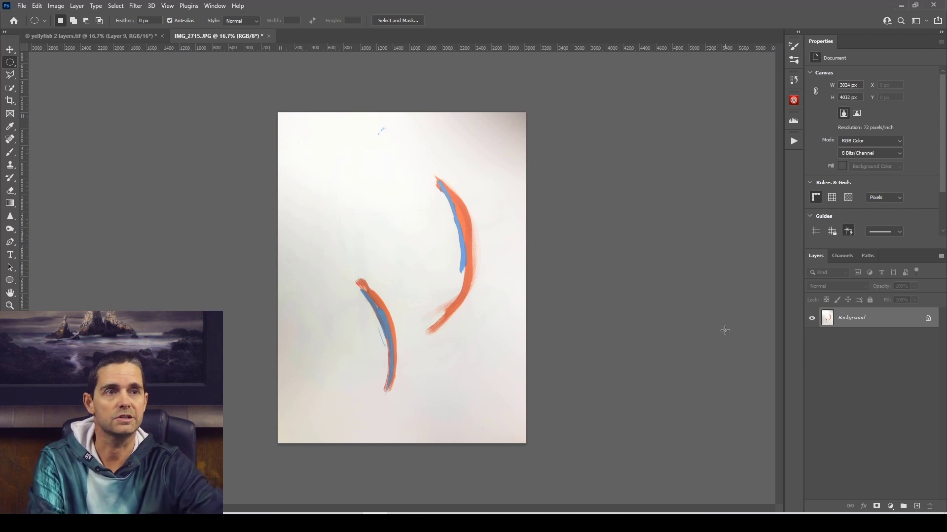
left_click(13, 103)
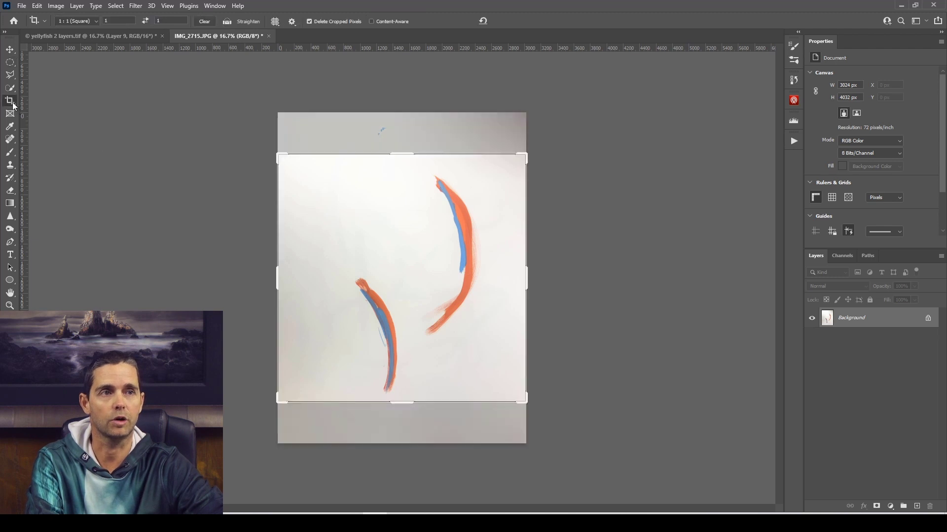
left_click(96, 21)
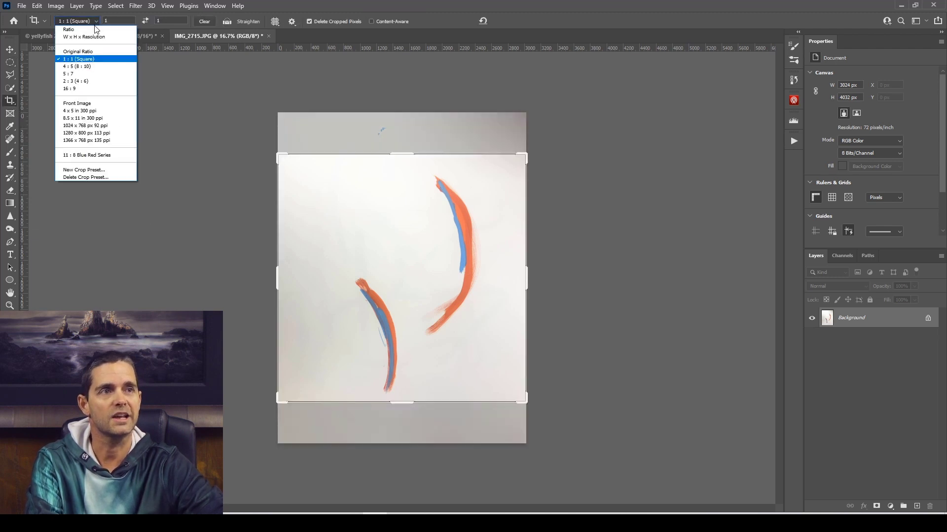
left_click(91, 22)
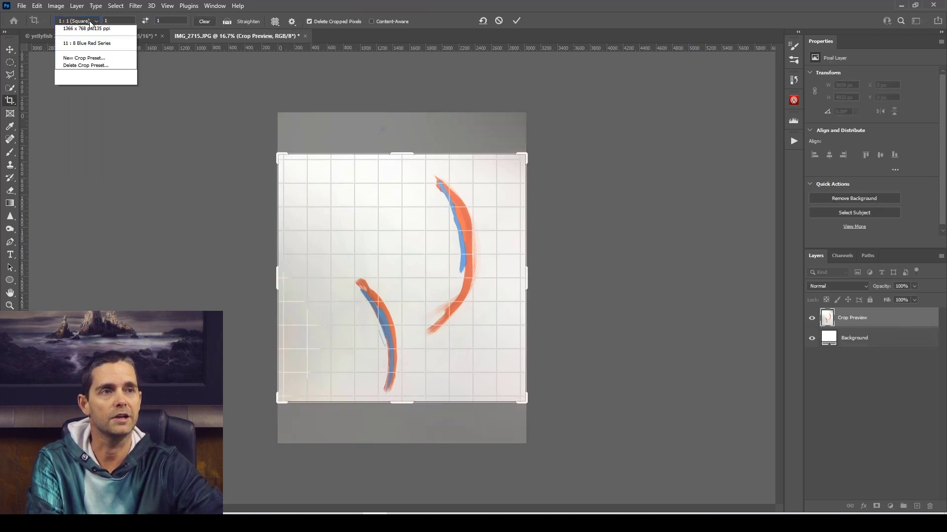
left_click(93, 58)
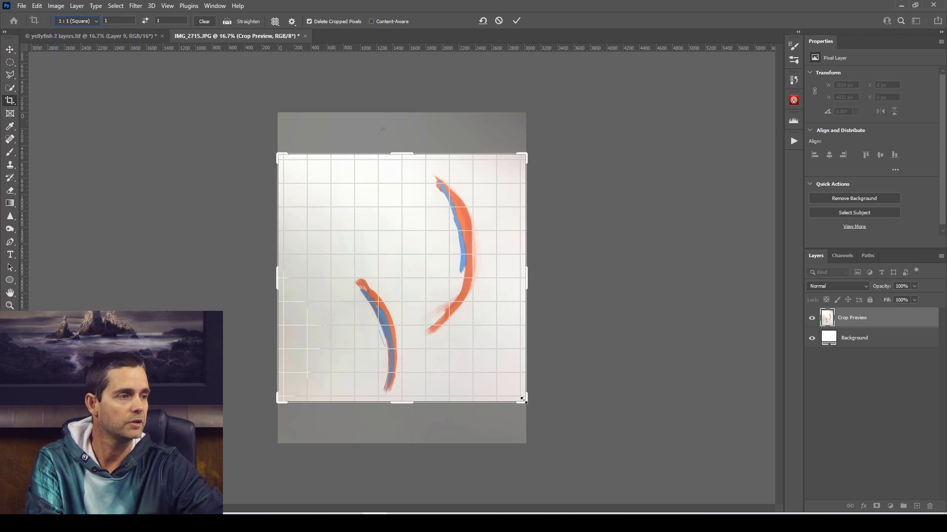
left_click_drag(448, 355, 448, 348)
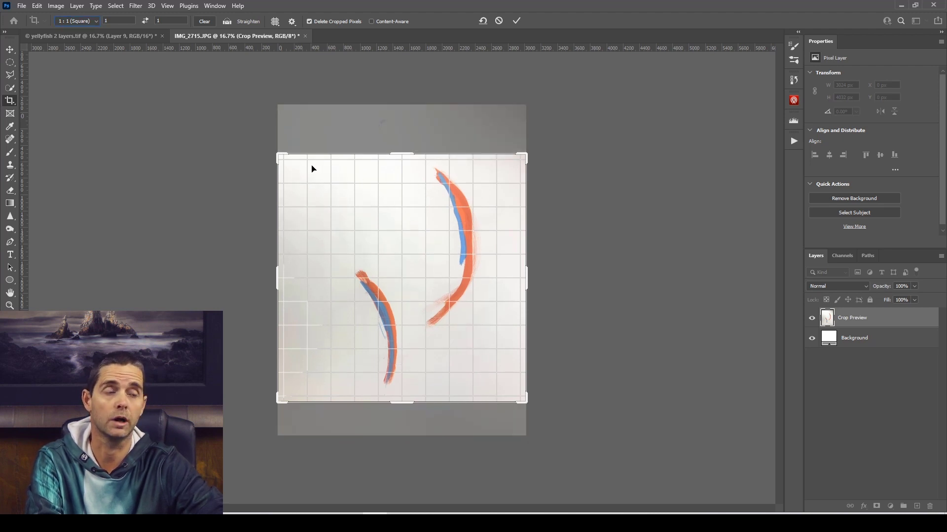
mouse_move(279, 155)
left_mouse_down()
mouse_move(310, 188)
mouse_move(280, 156)
left_mouse_up()
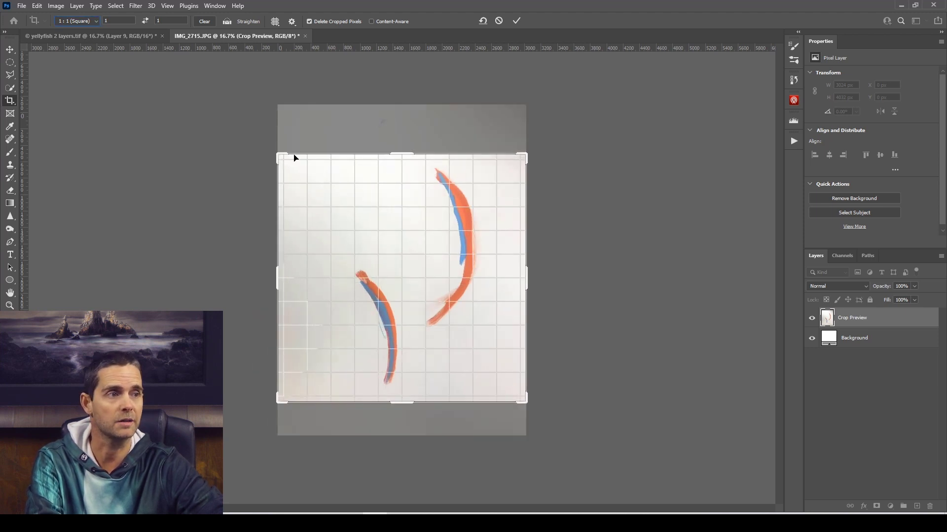
left_click(517, 22)
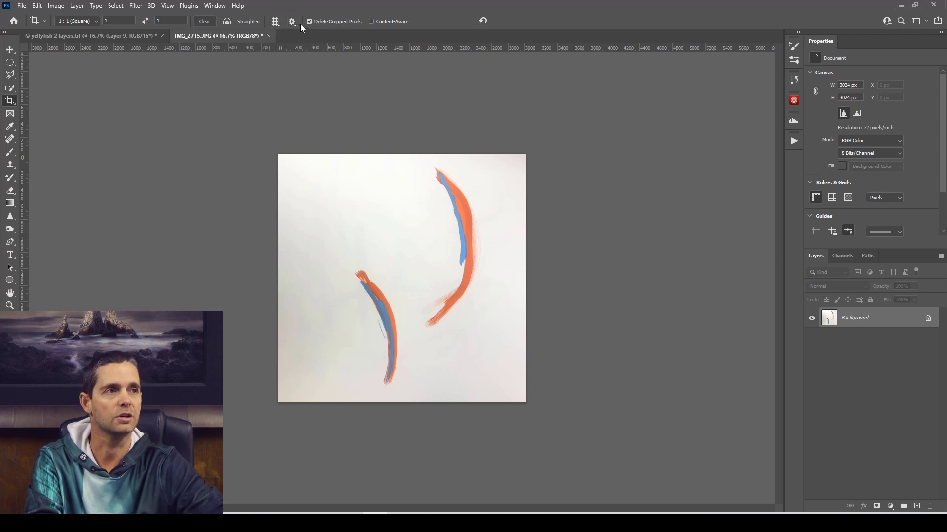
left_click(79, 7)
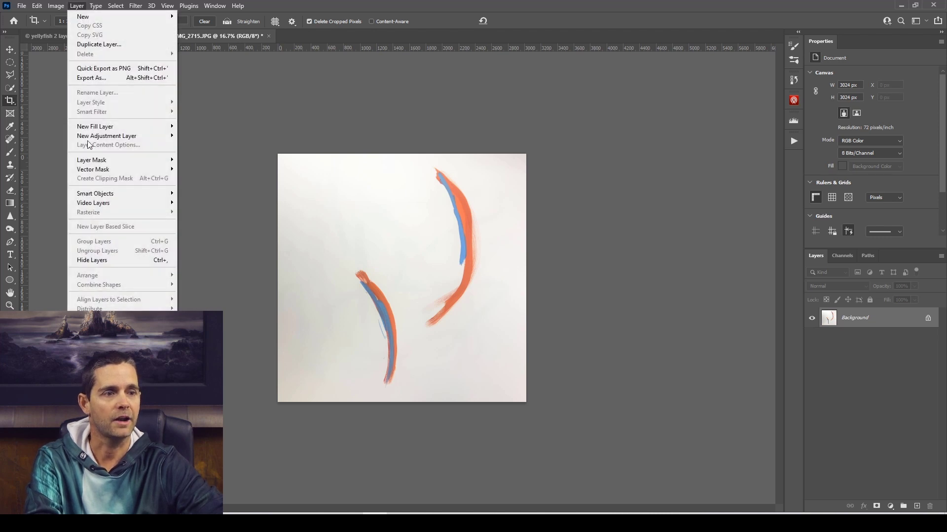
left_click(263, 176)
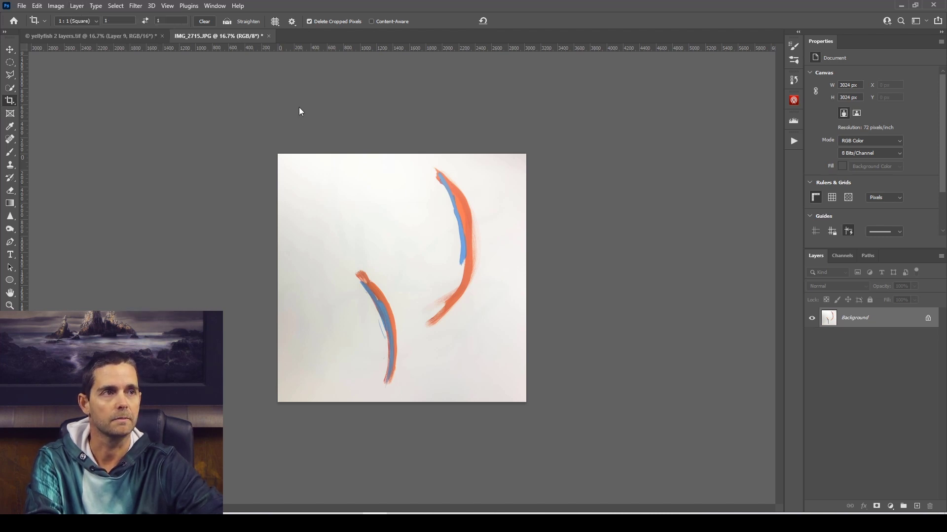
left_click(10, 100)
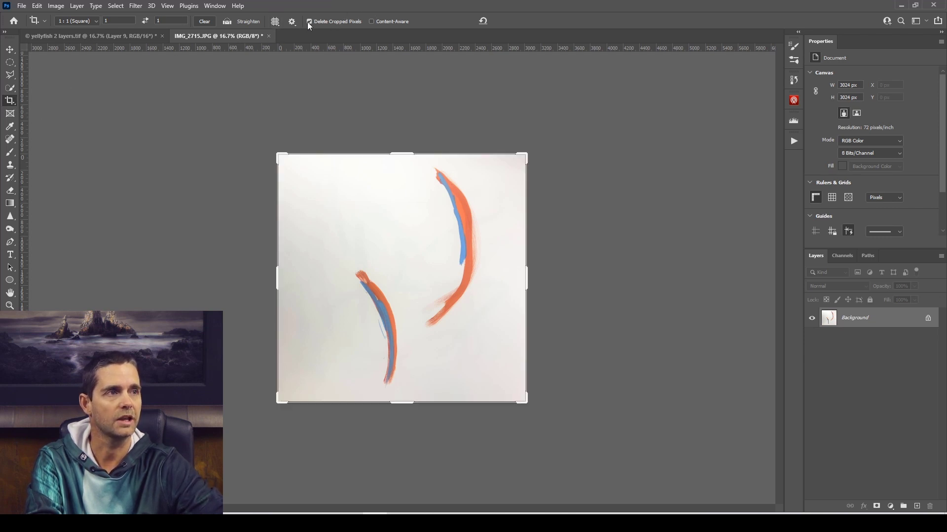
left_click(9, 49)
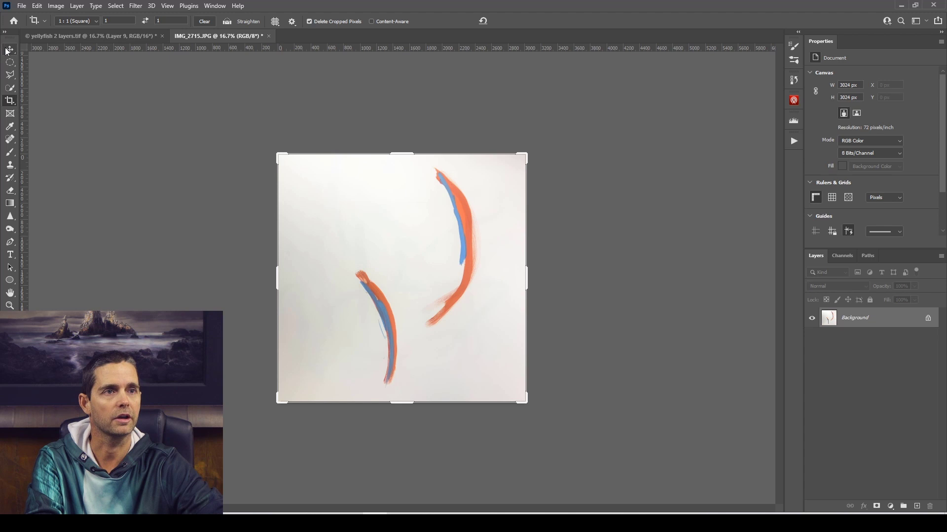
left_click(77, 6)
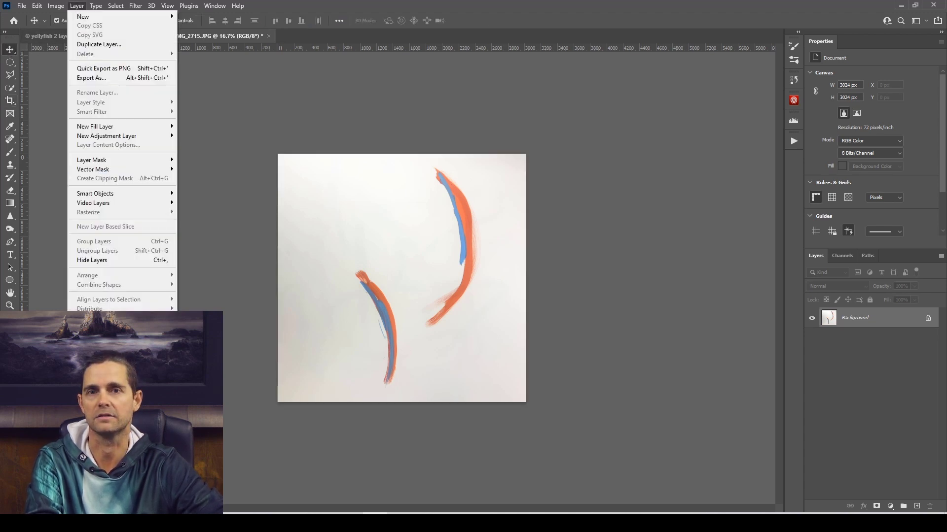
left_click(231, 117)
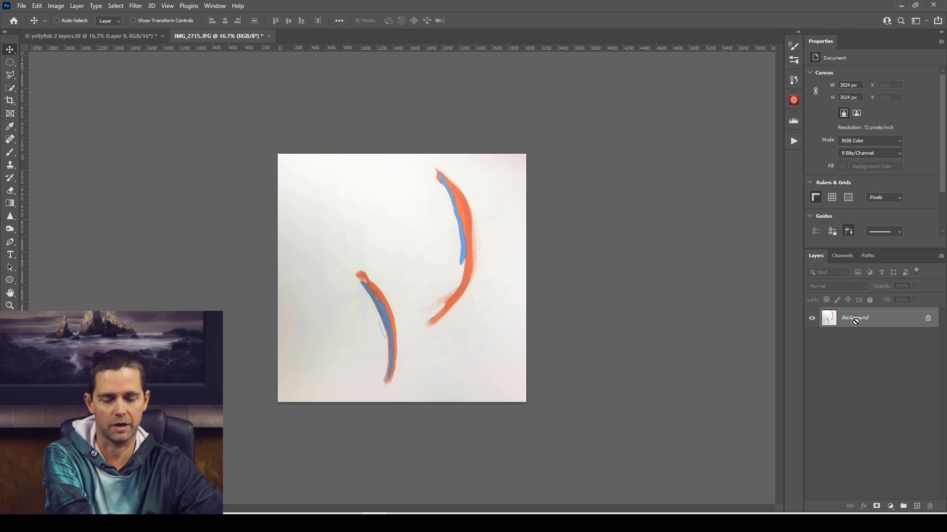
Duplicate the Background layer and set the copy's blend mode to Darken.
key("ctrl+j")
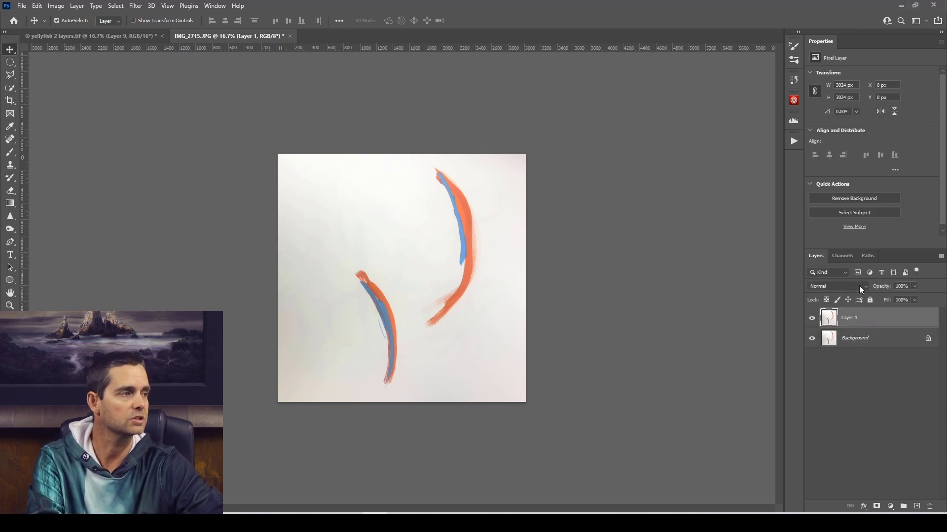
left_click(838, 287)
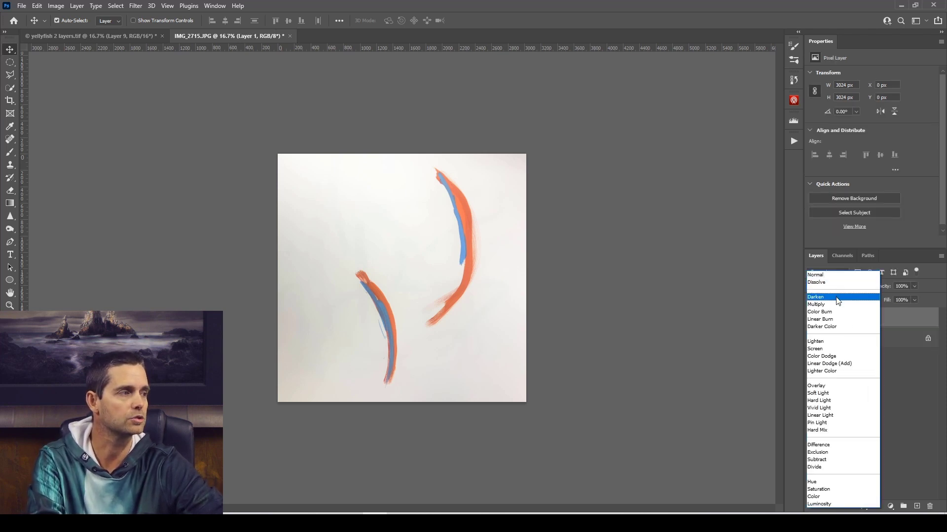
left_click(838, 302)
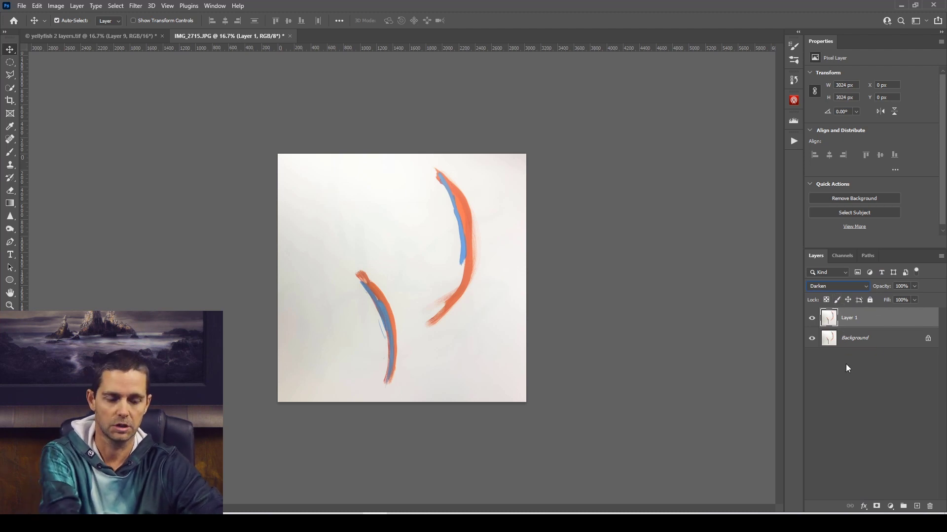
key("ctrl")
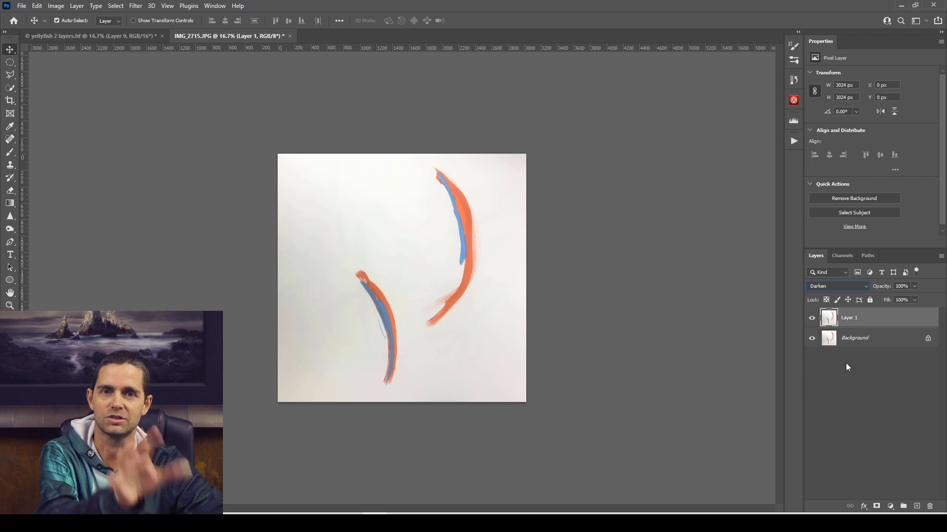
Flip Layer 1 horizontally with Free Transform so the painted strokes mirror across the vertical centre line.
key("ctrl+t")
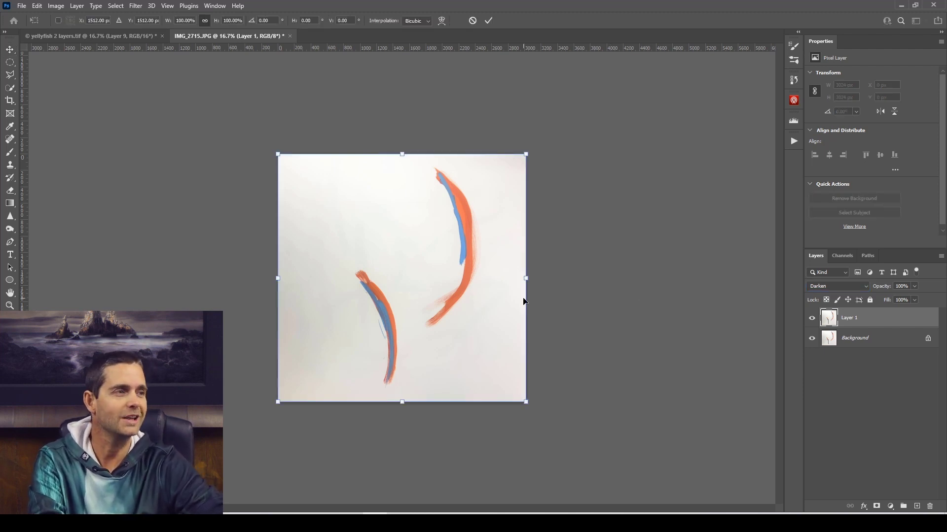
right_click(393, 248)
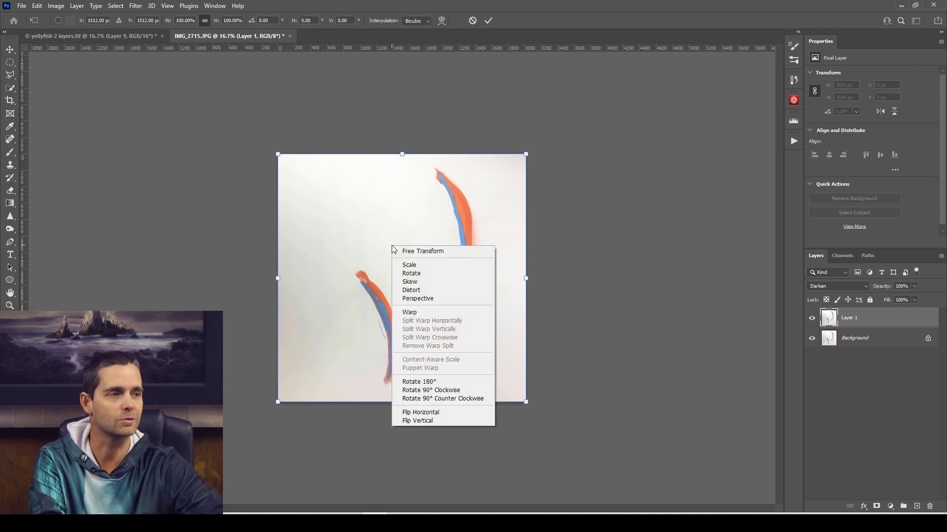
left_click(425, 416)
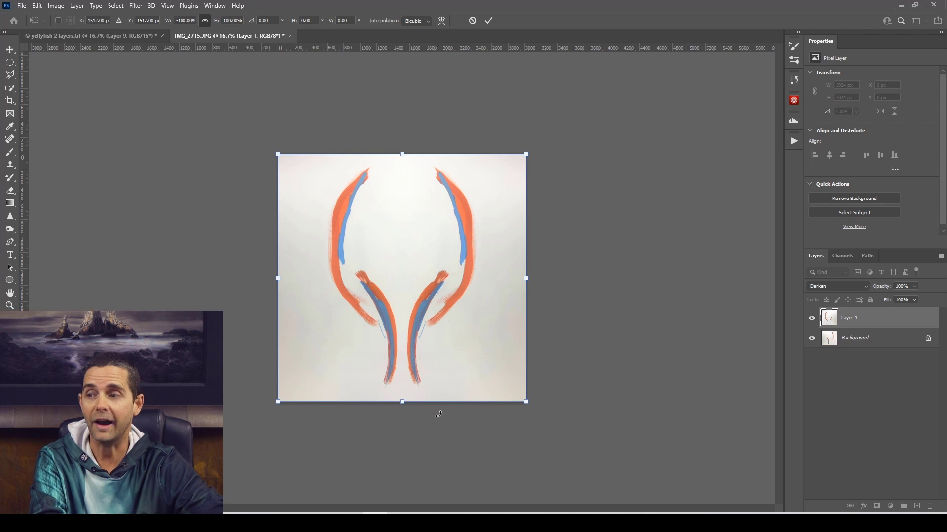
left_click(488, 23)
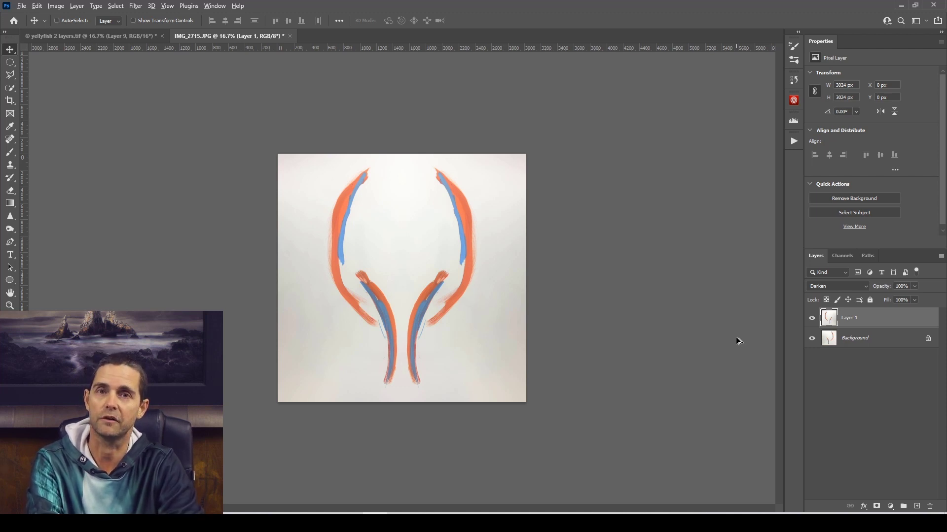
Stamp the mirrored strokes from all visible layers into a new top layer and set its blend mode to Darken.
key("ctrl+shift+alt+e")
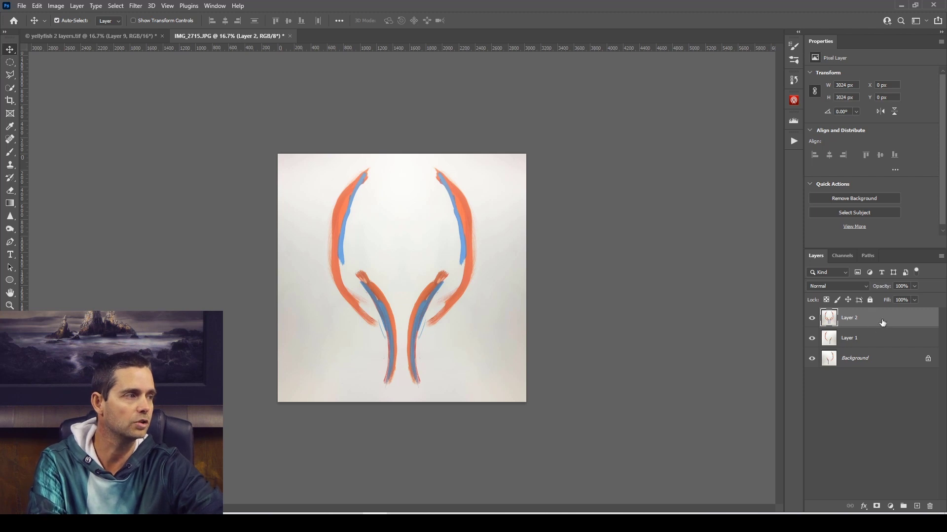
left_click(863, 284)
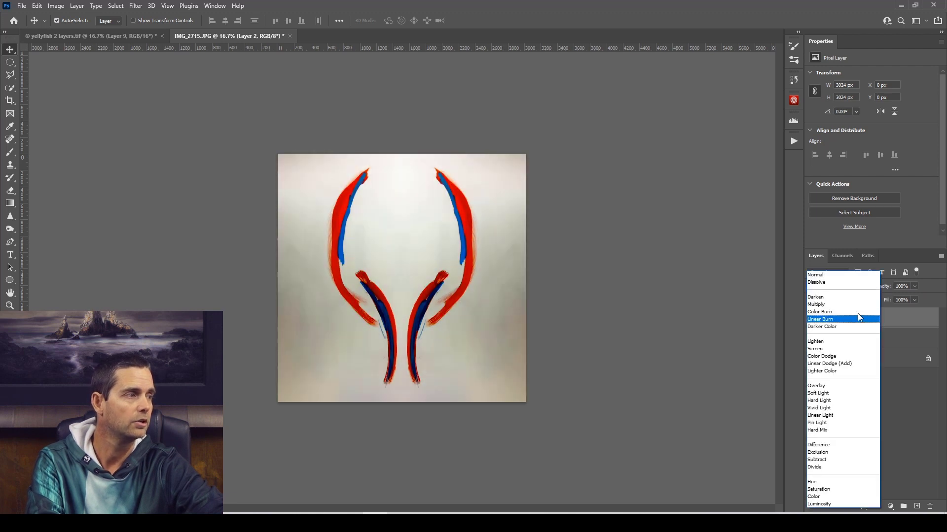
left_click(856, 297)
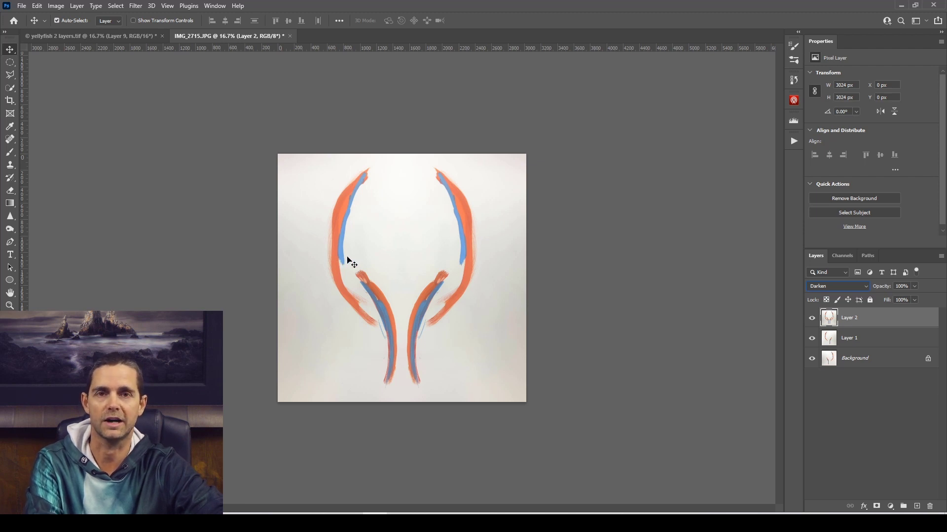
Look at the finished artwork in yellyfish 2 layers.tif for reference, returning to IMG_2715.JPG.
left_click(118, 36)
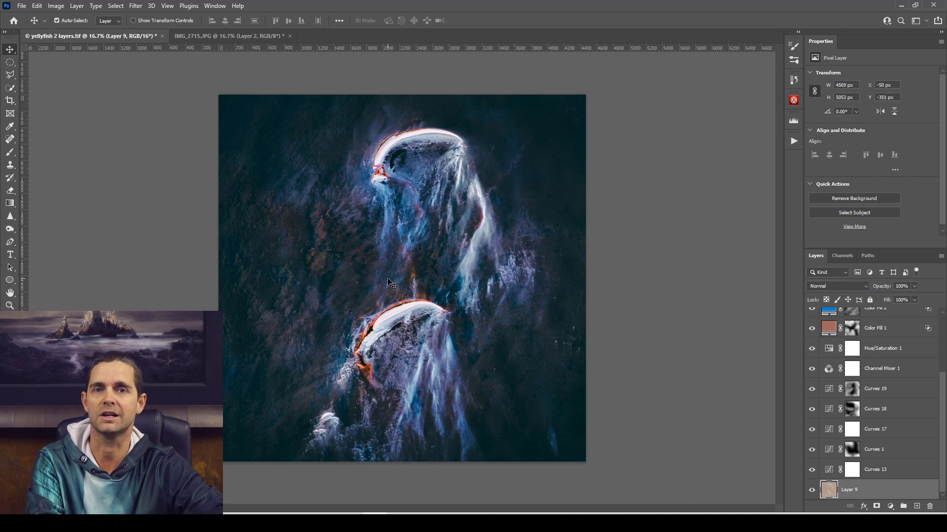
left_click(205, 35)
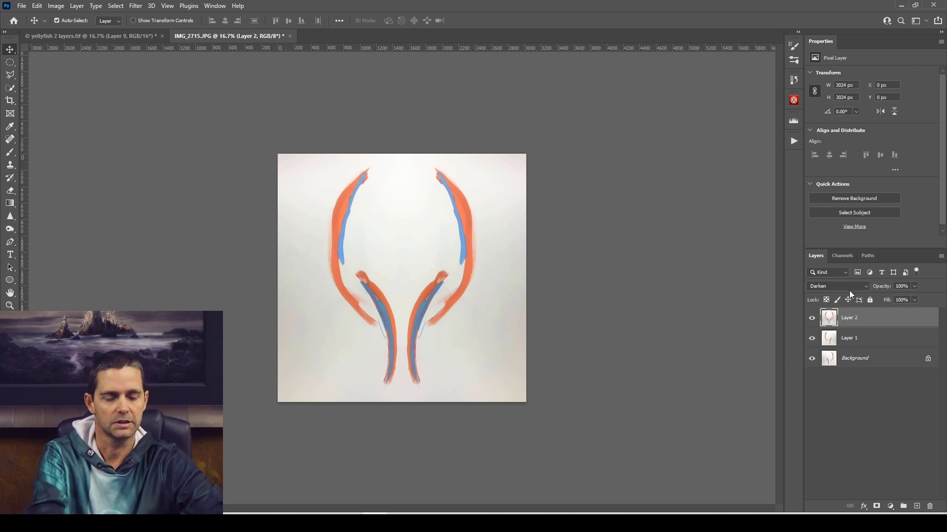
Flip Layer 2 vertically with Free Transform so the strokes mirror across the horizontal centre line.
key("ctrl+t")
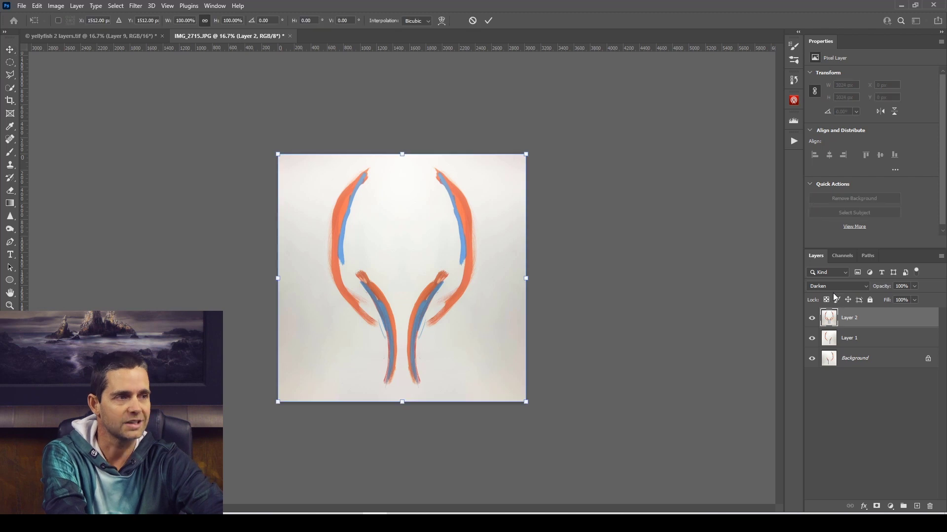
right_click(396, 273)
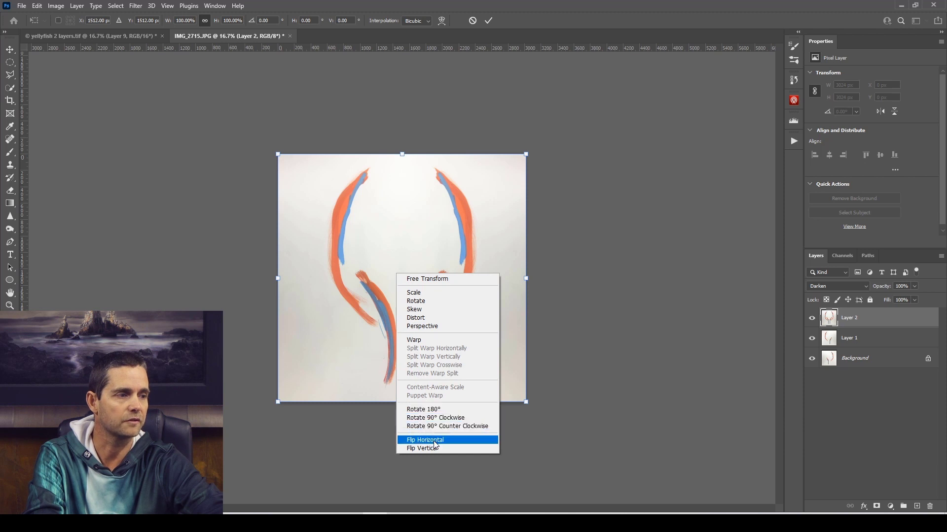
left_click(436, 455)
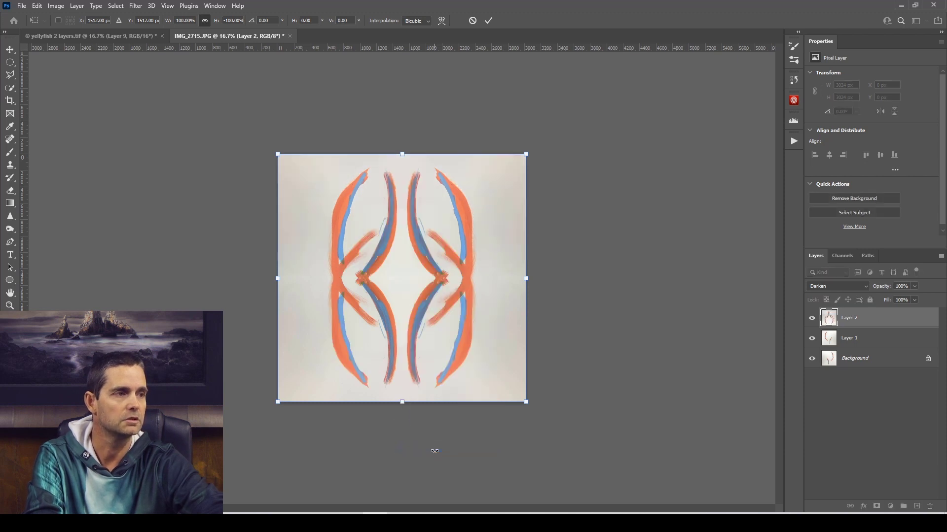
left_click(489, 20)
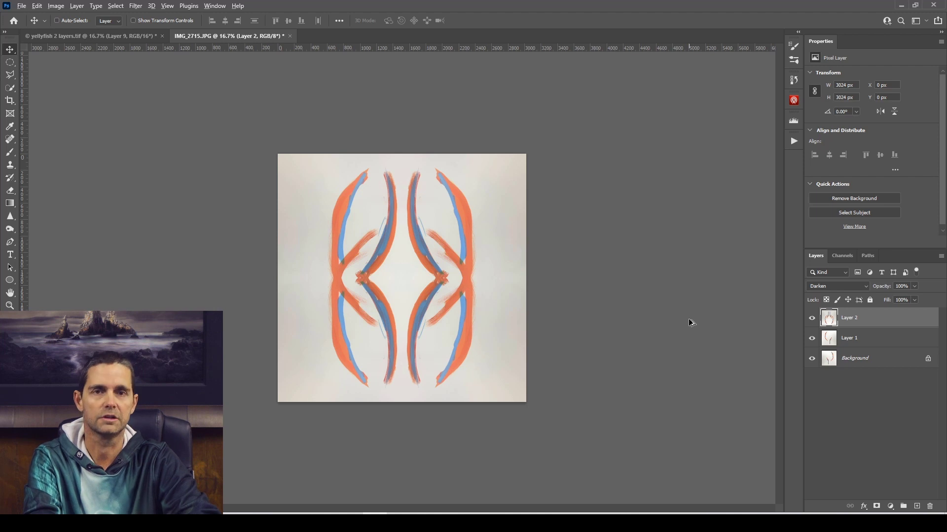
Stamp the four-way mirrored design into a new layer above Layer 2 and blend it with Darken.
key("ctrl+shift+alt+e")
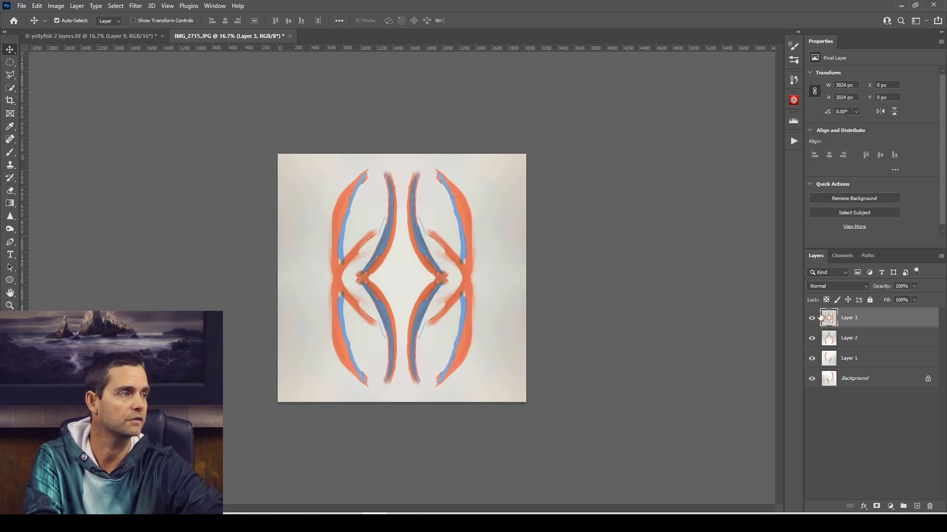
left_click(831, 285)
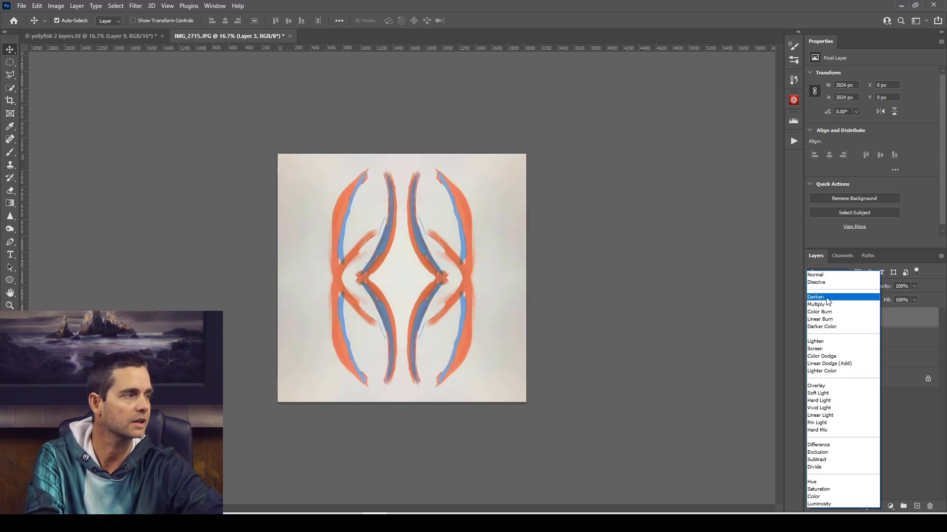
left_click(828, 298)
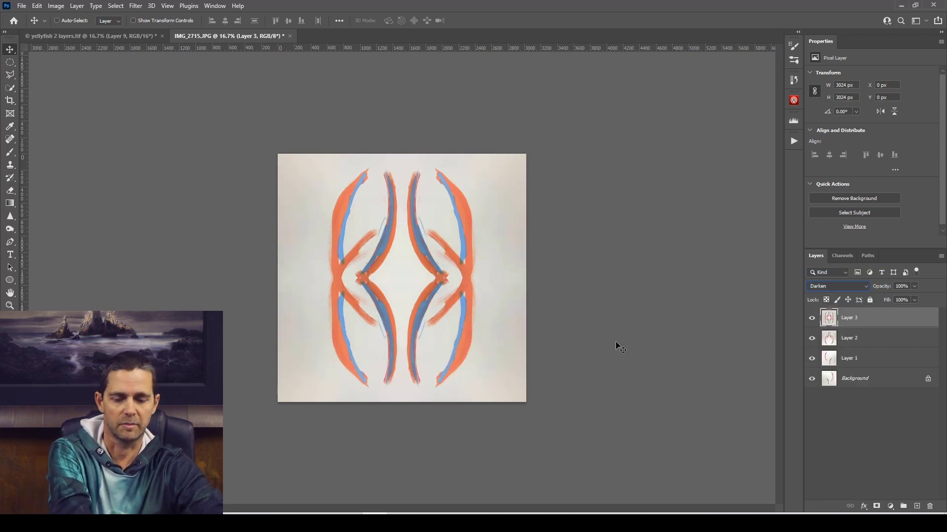
Rotate Layer 3 by 90° clockwise with Free Transform.
key("ctrl+t")
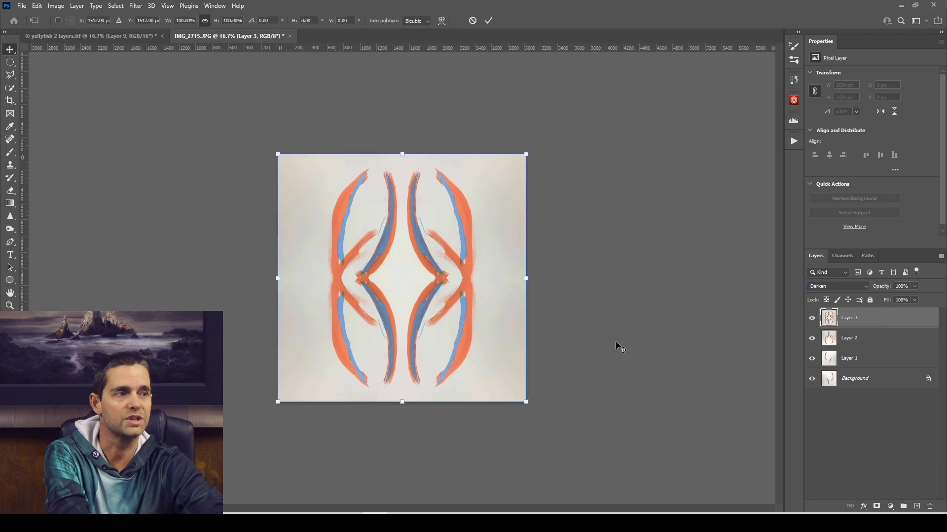
right_click(400, 288)
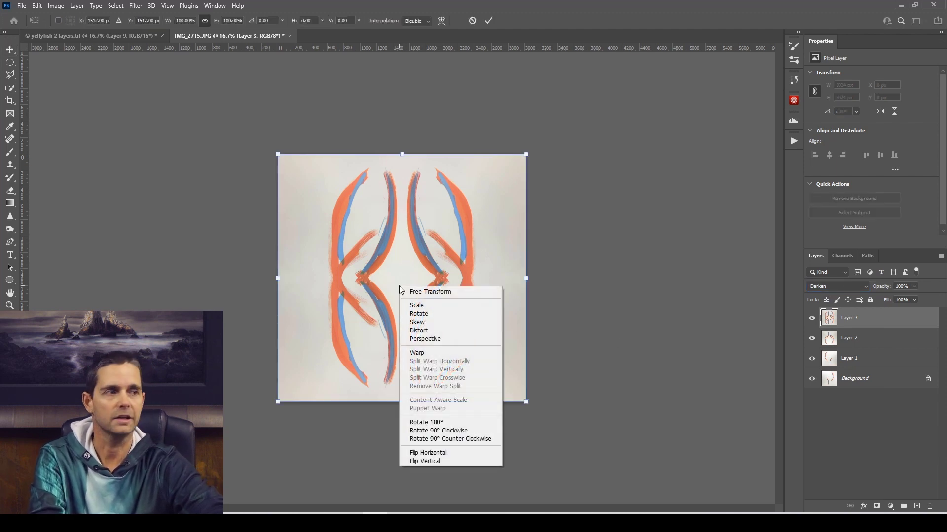
left_click(452, 431)
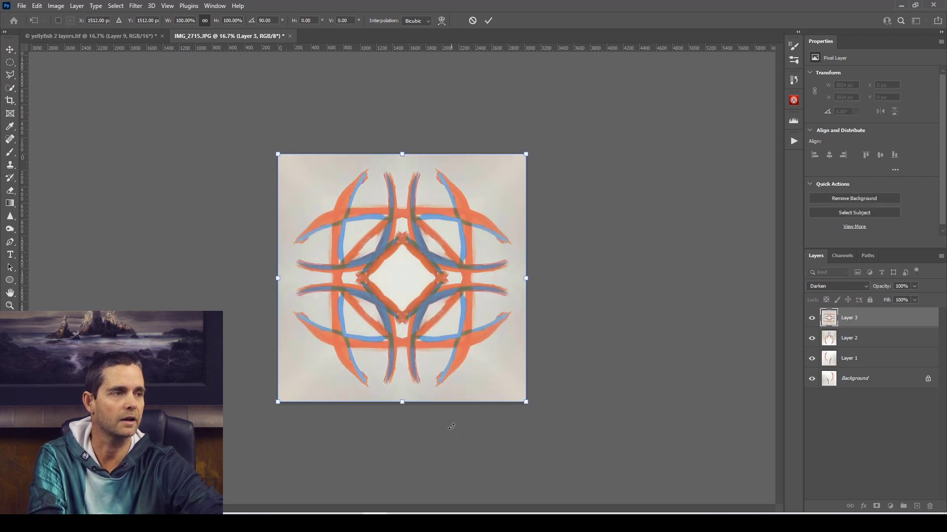
left_click(488, 20)
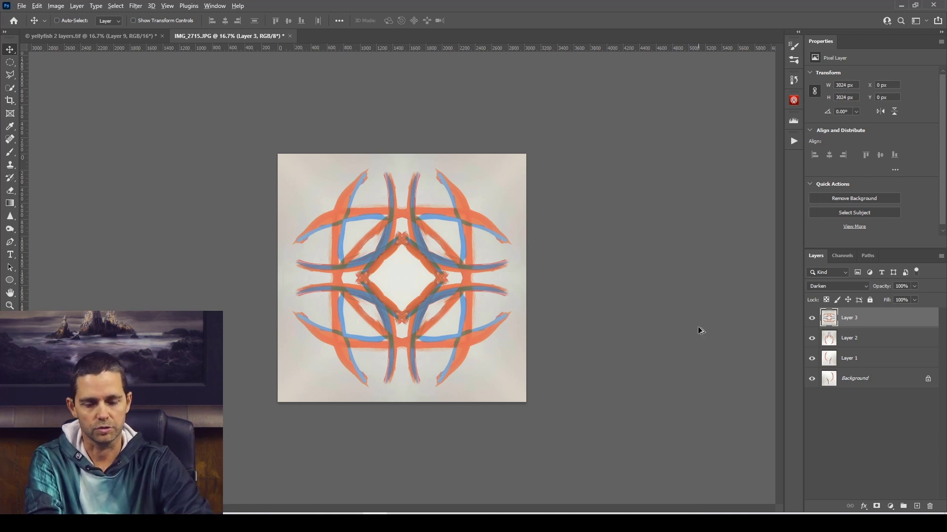
Stamp all visible layers into a new layer above Layer 3 and set its blend mode to Darken.
key("ctrl+shift+alt+e")
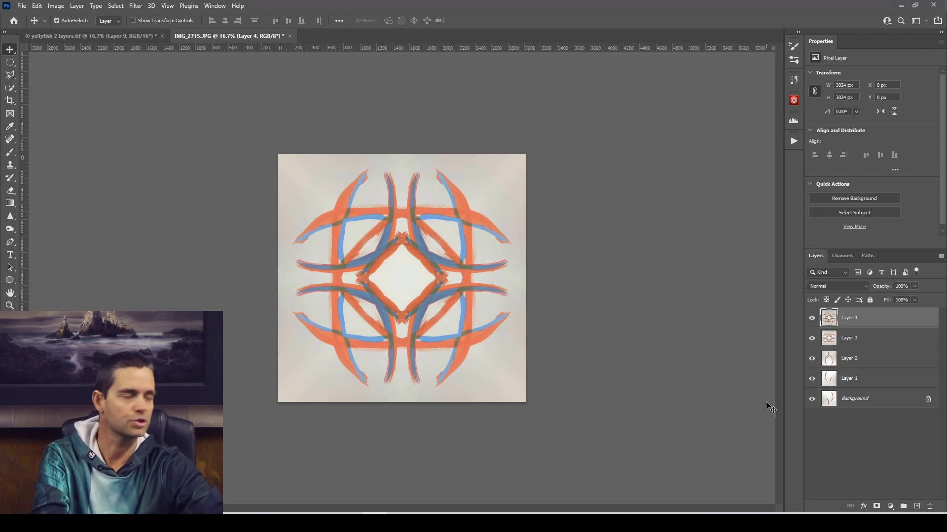
left_click(860, 289)
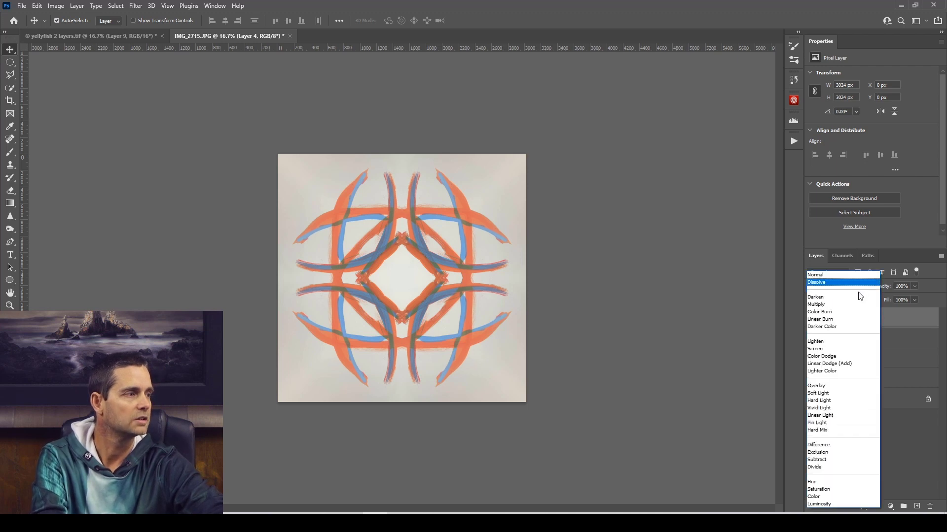
left_click(857, 301)
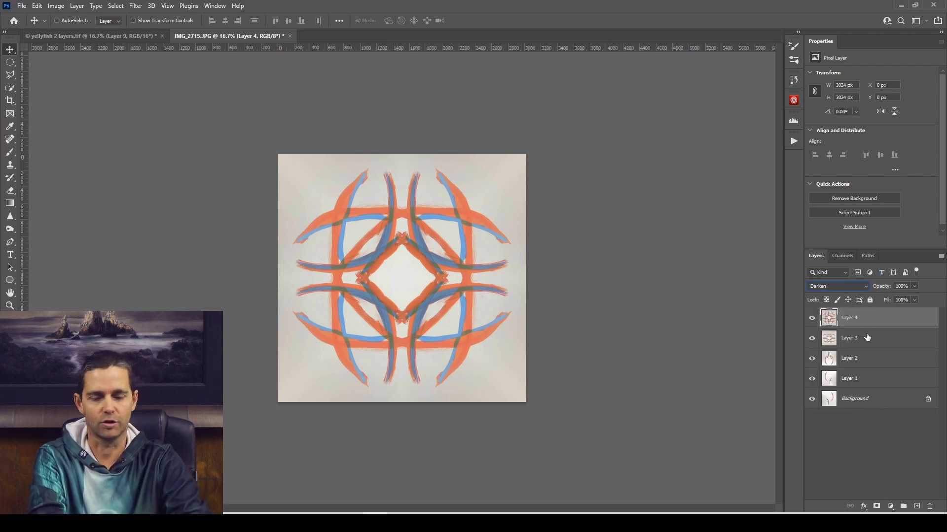
Rotate Layer 4 by 45° about its centre with Free Transform.
key("ctrl+t")
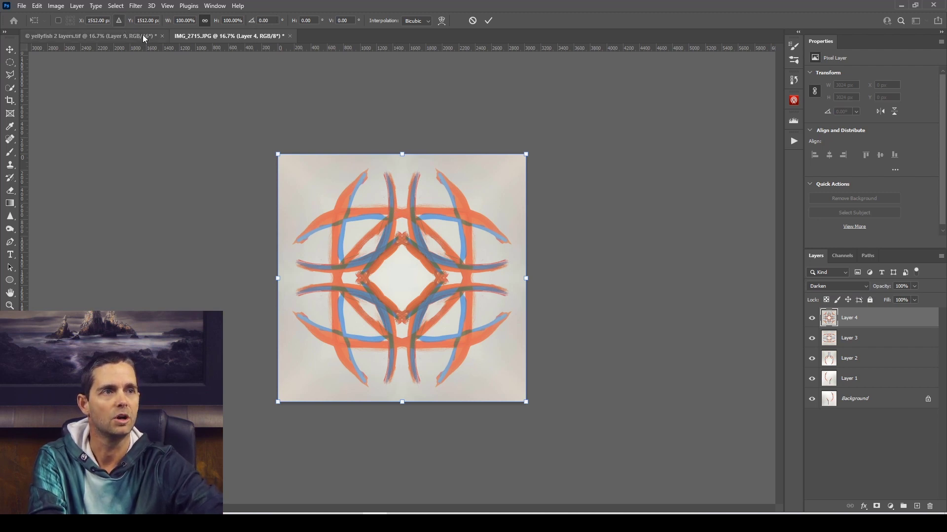
left_click(276, 21)
type("45")
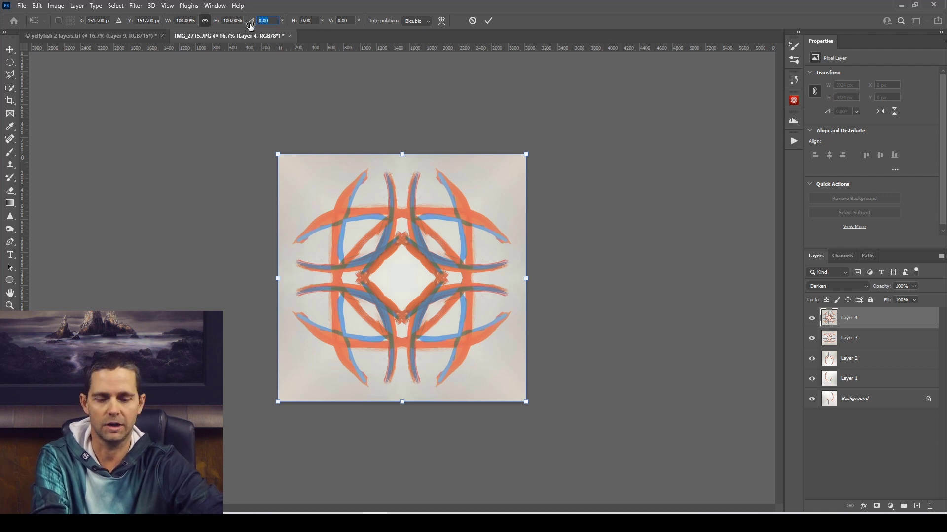
key("Return")
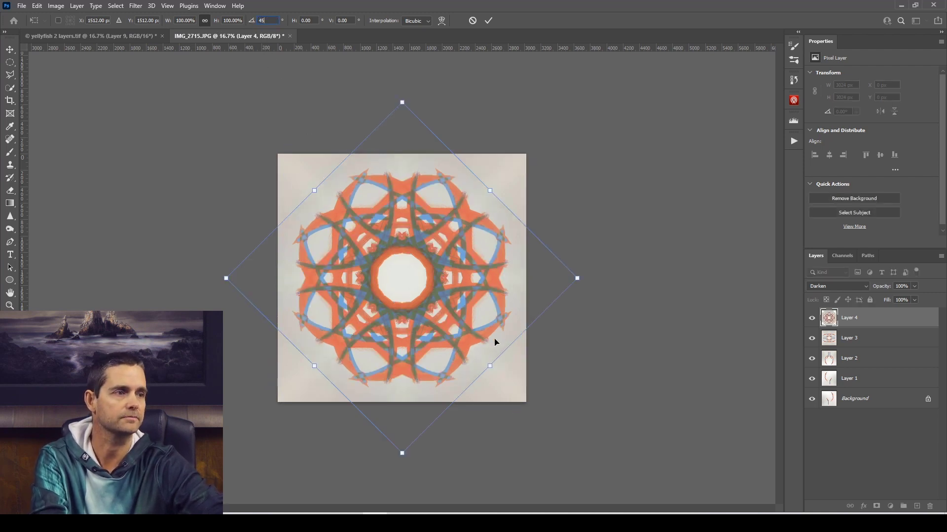
left_click(489, 20)
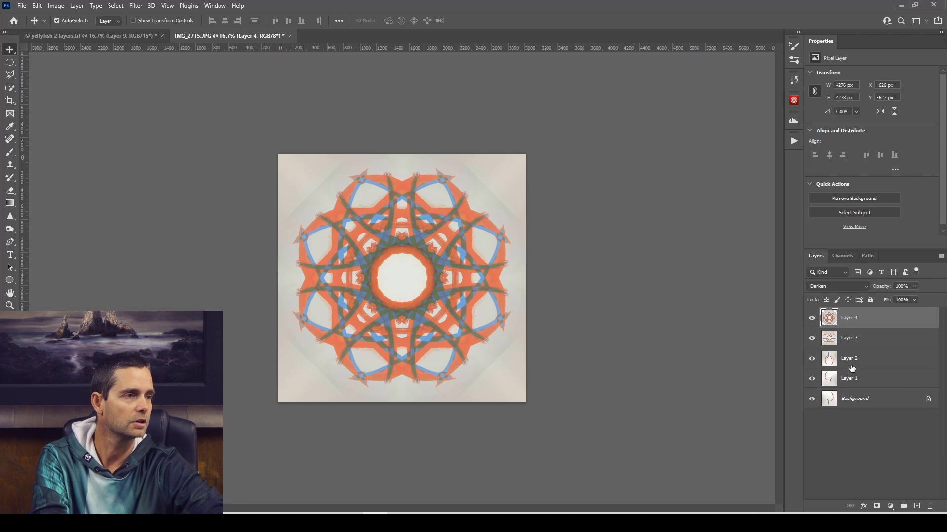
Stamp the completed mandala into a new layer above Layer 4 and copy the entire canvas from it.
key("ctrl")
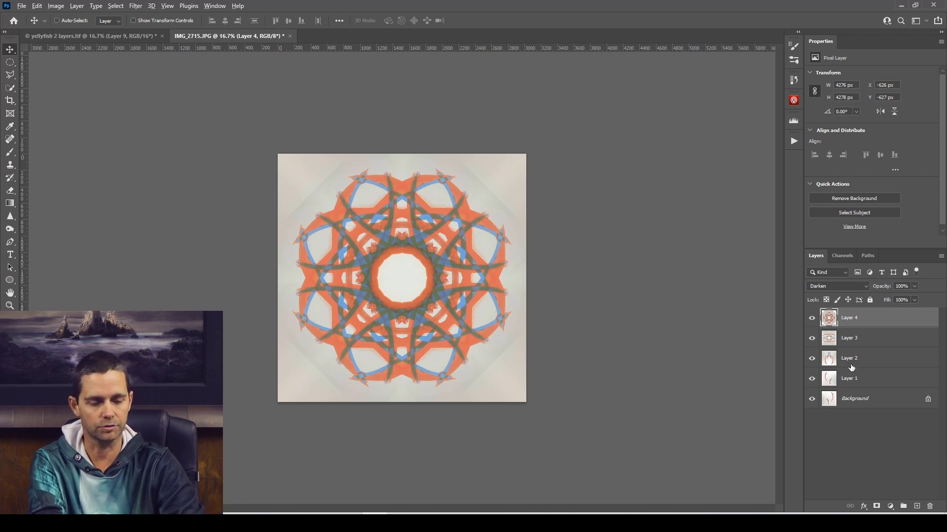
key("ctrl+shift+alt+e")
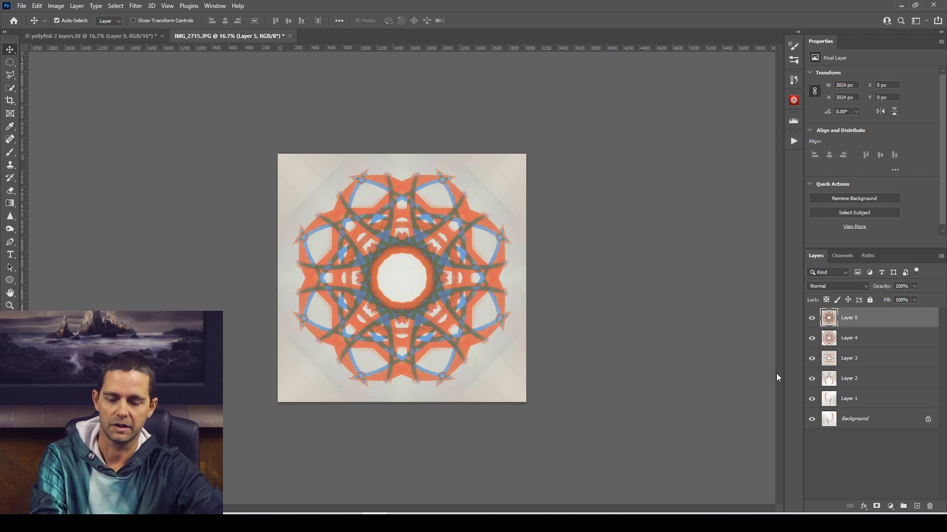
key("ctrl+a")
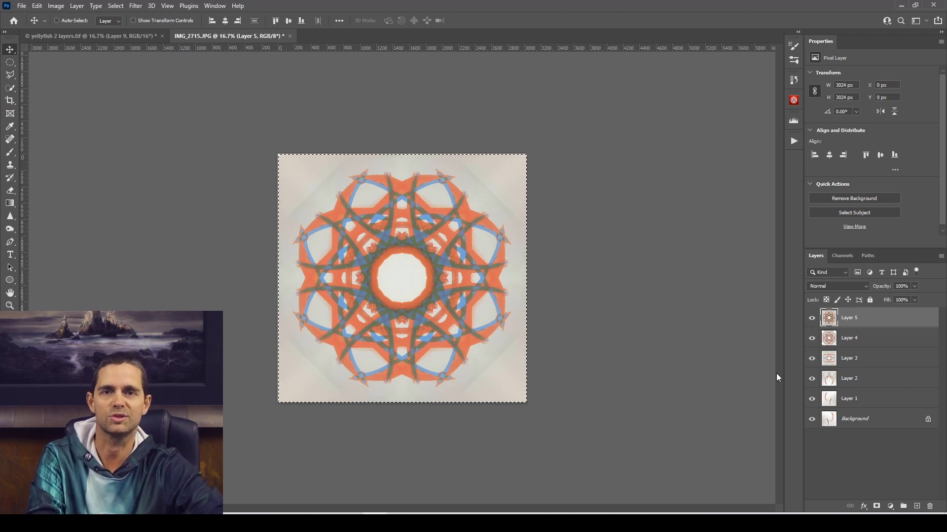
key("ctrl+c")
Create a new 3024 x 3024 px document at 72 ppi with a white background and paste the copied mandala into it.
left_click(25, 5)
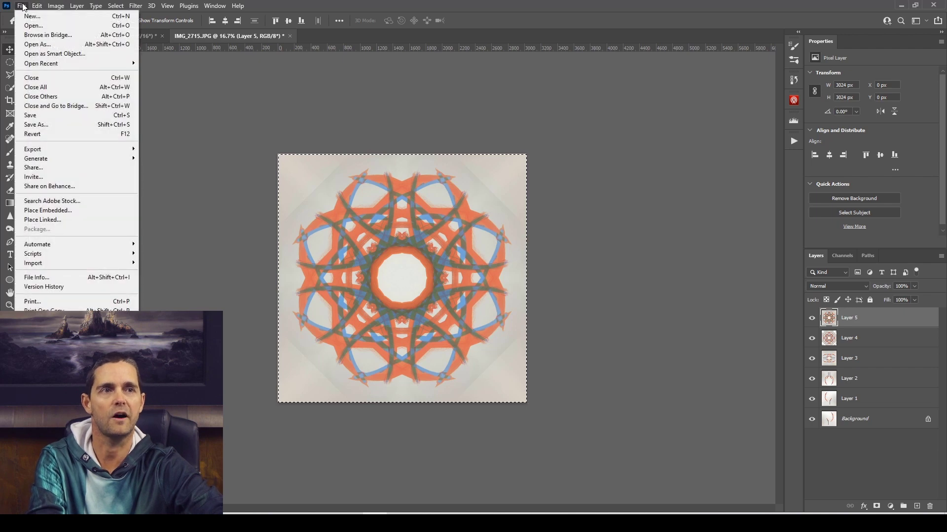
left_click(42, 17)
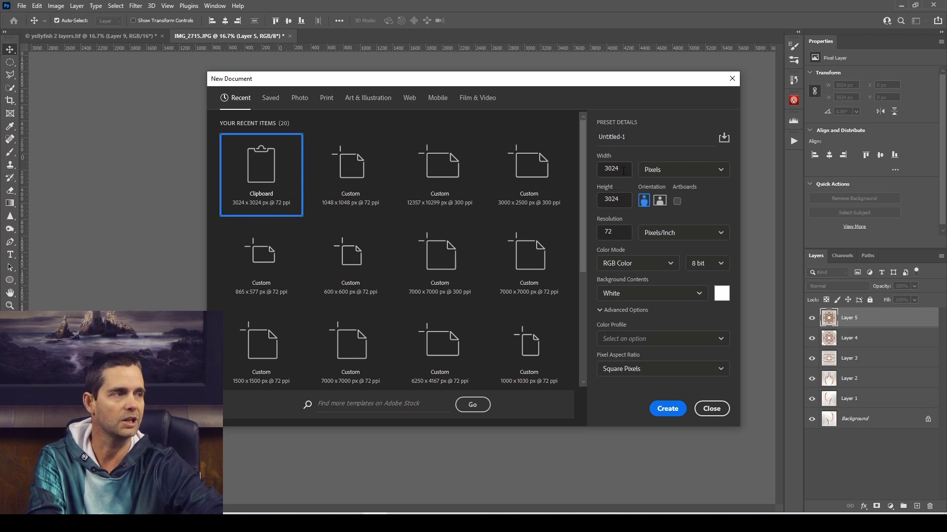
left_click(668, 410)
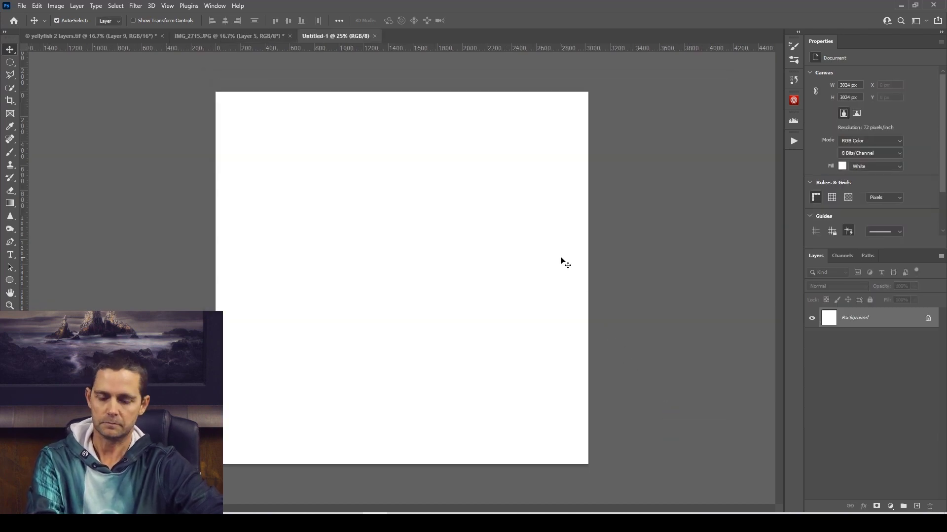
key("ctrl+v")
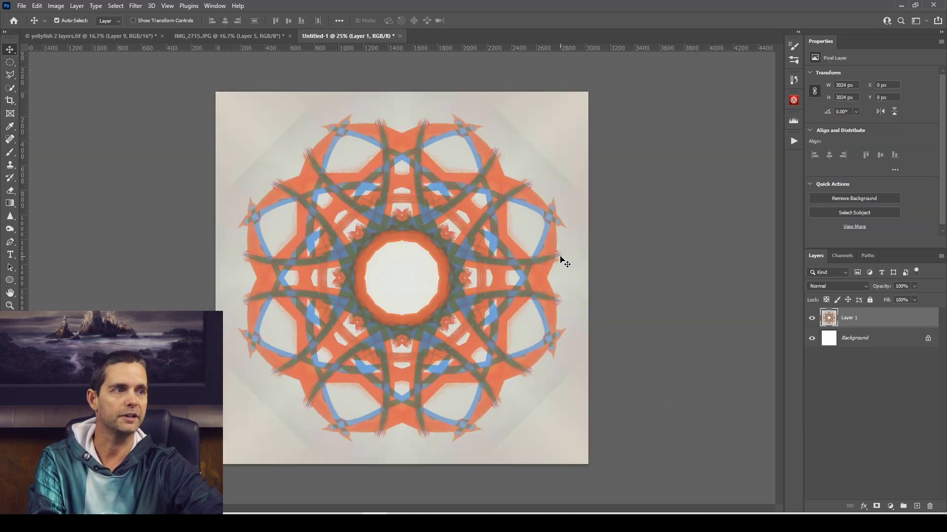
Switch to the IMG_2715.JPG document and revert it to its originally opened state from the history.
left_click(241, 35)
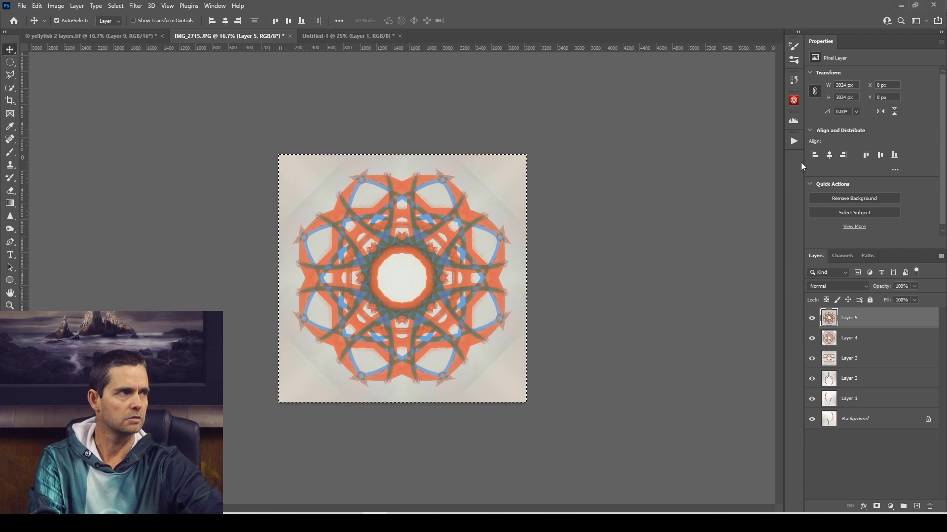
left_click(797, 85)
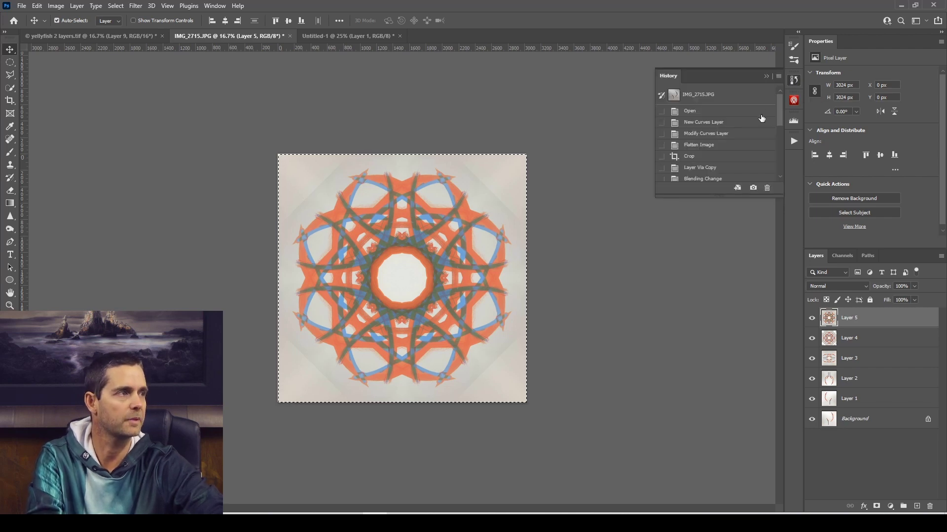
left_click(707, 98)
left_click(769, 78)
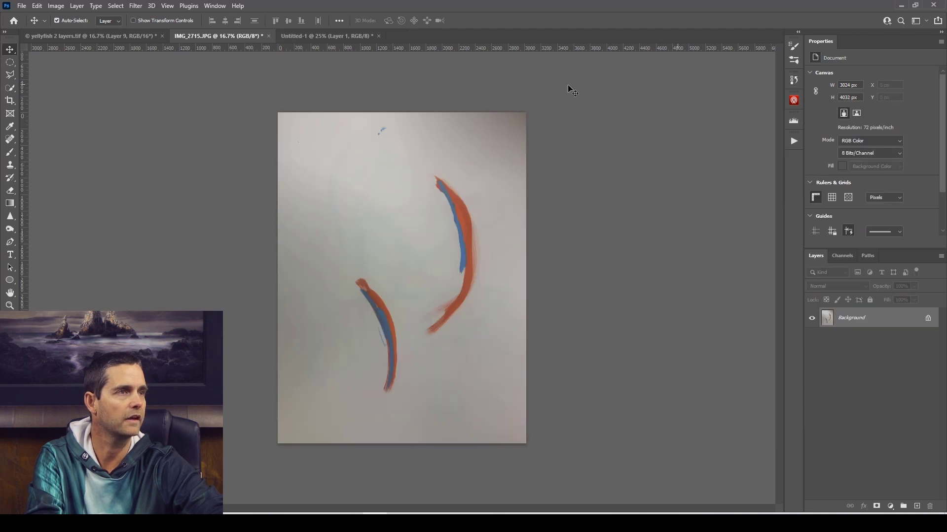
left_click(213, 6)
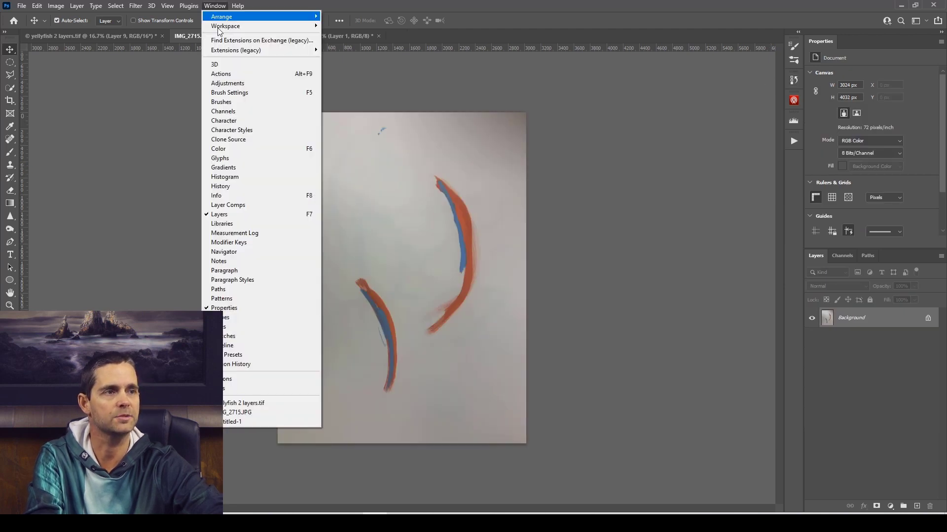
left_click(244, 187)
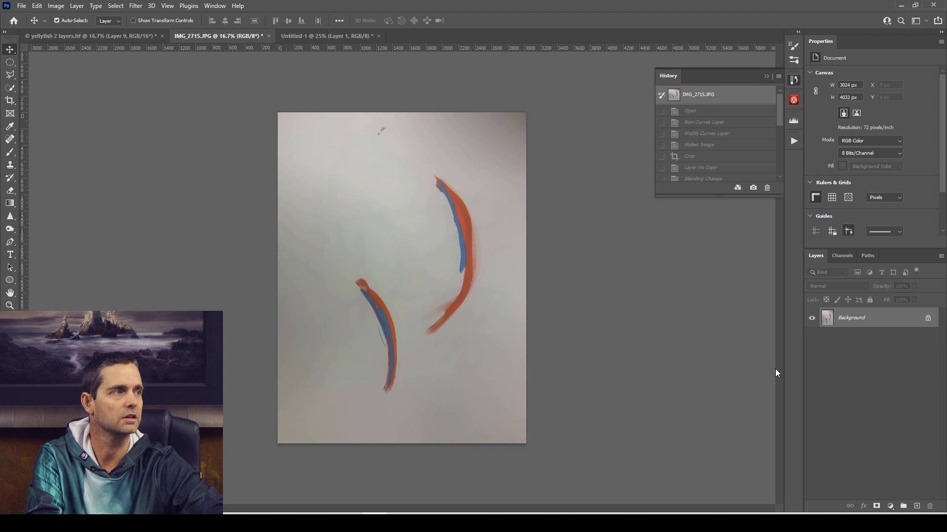
left_click(765, 78)
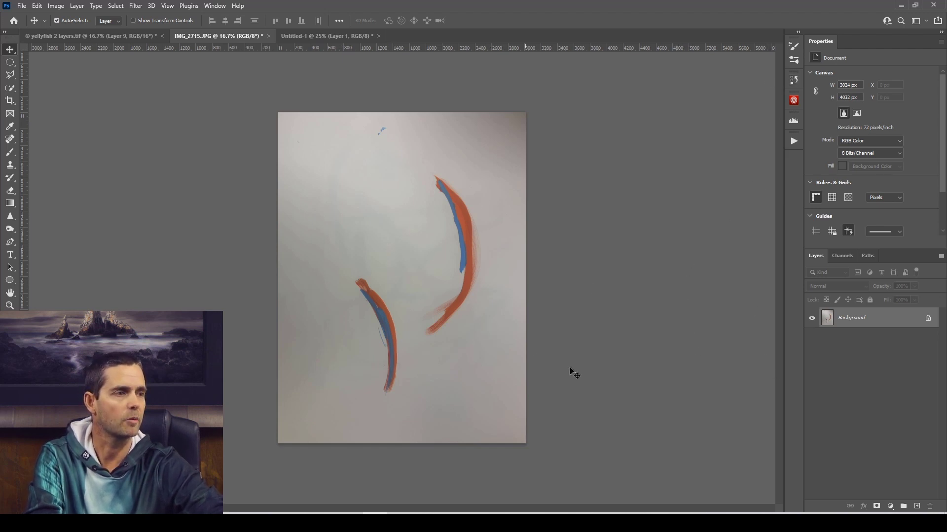
Brighten the photo with a Curves adjustment layer, raising a midtone point to input 124, output 194, and flatten the image.
left_click(890, 506)
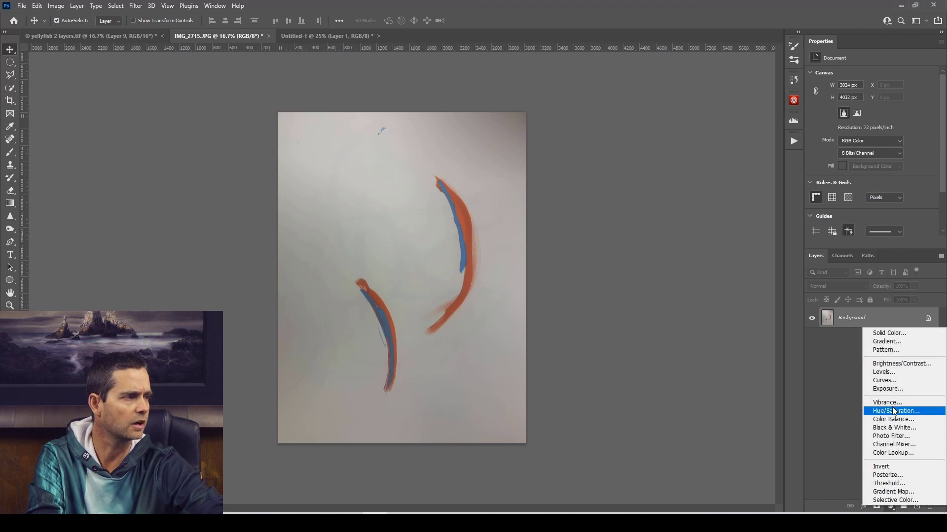
left_click(902, 378)
left_click_drag(897, 131, 898, 106)
left_click(880, 121)
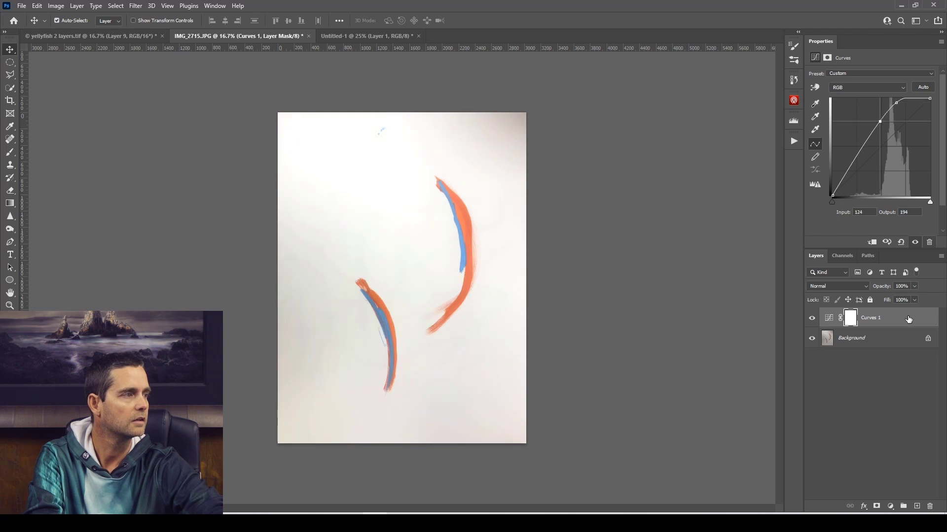
left_click(77, 6)
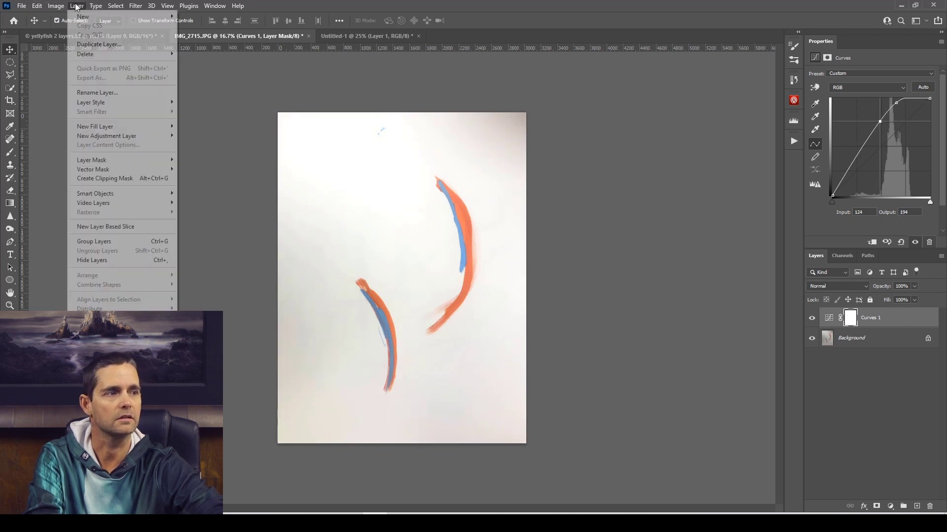
left_click(94, 382)
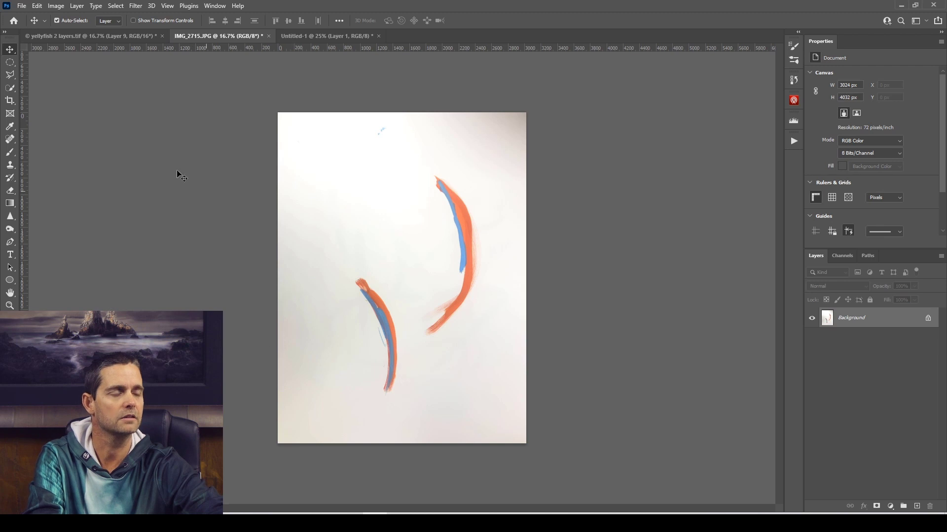
Crop the photo to a 1:1 square of about 2316 px containing the lower stroke and the lower part of the upper stroke.
left_click(13, 100)
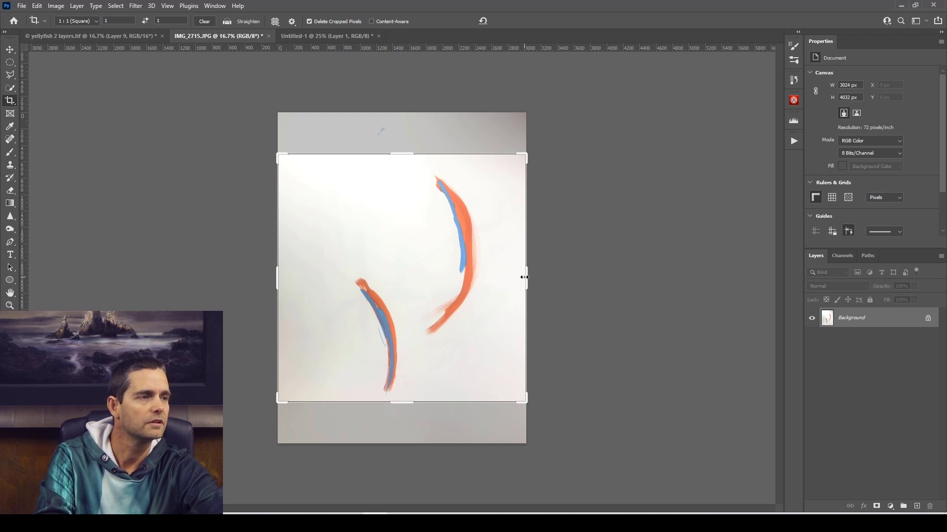
left_click_drag(279, 156, 305, 196)
left_click_drag(409, 269, 437, 318)
left_click_drag(312, 190, 327, 205)
left_click(345, 36)
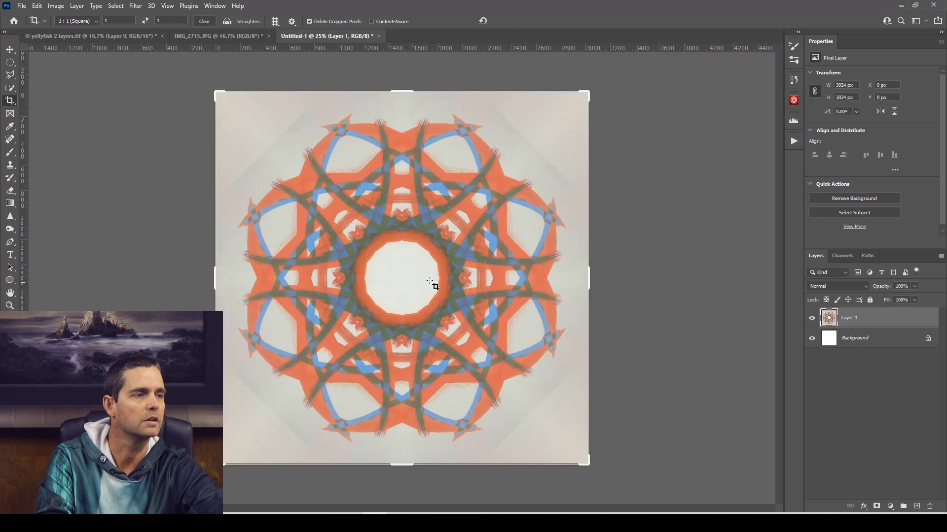
left_click(220, 36)
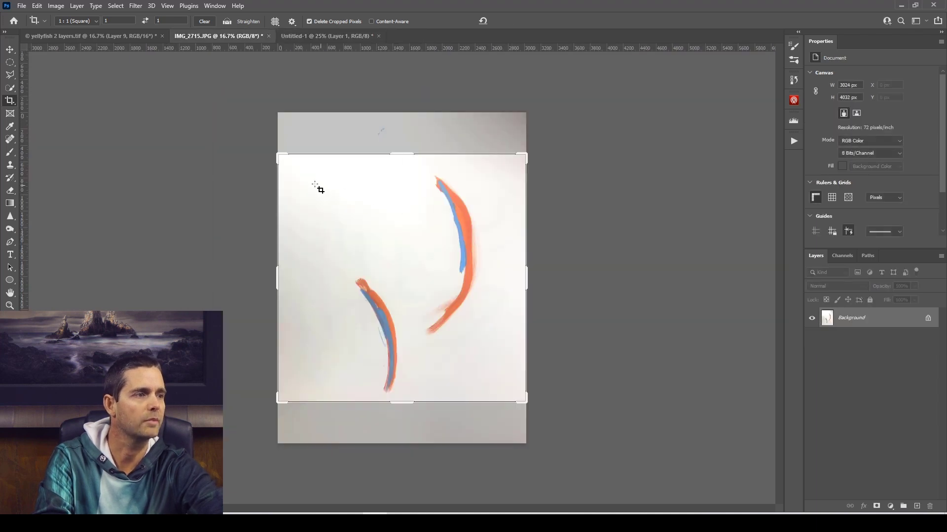
left_click_drag(290, 163, 307, 183)
left_click_drag(504, 378, 395, 410)
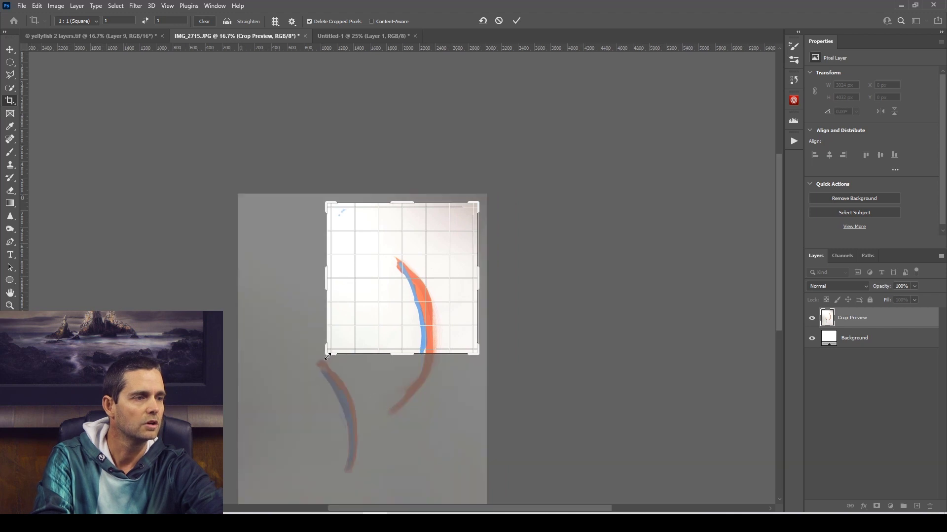
left_click_drag(328, 355, 313, 387)
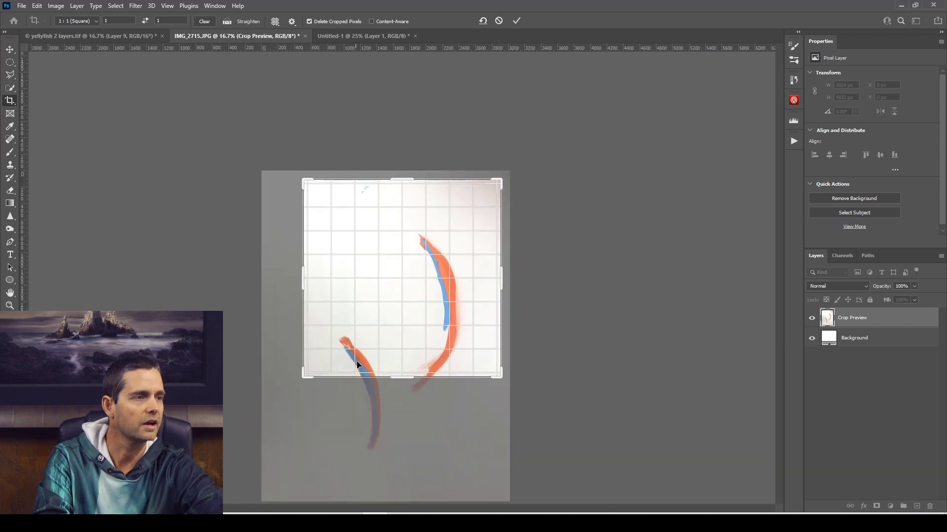
left_click_drag(356, 362, 341, 266)
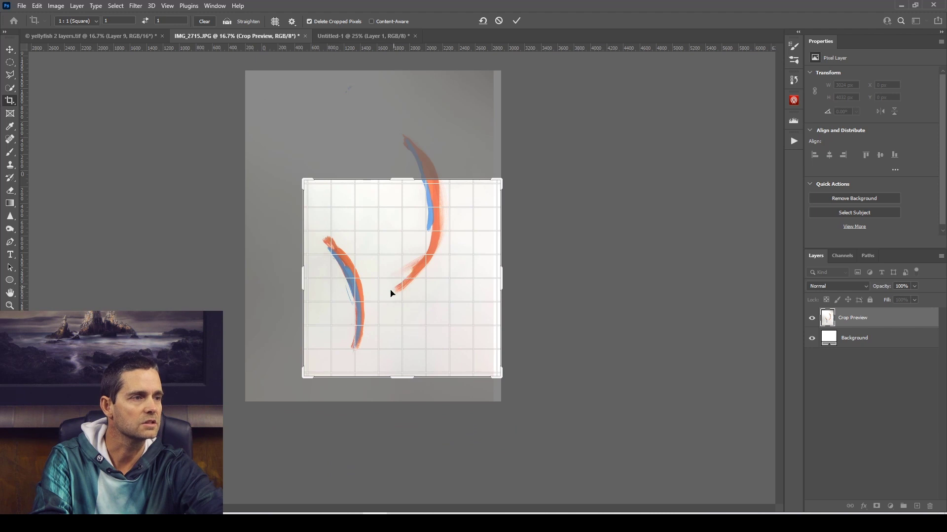
left_click_drag(490, 279, 498, 260)
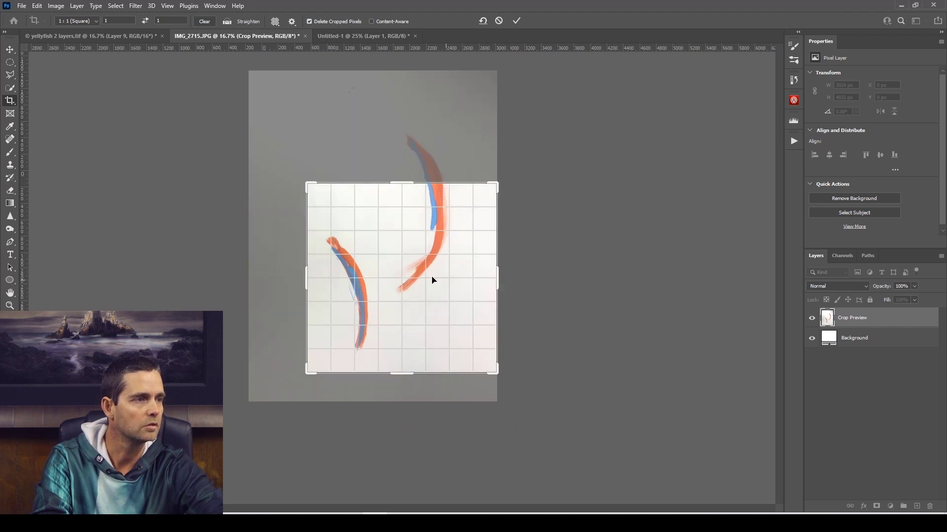
left_click(517, 21)
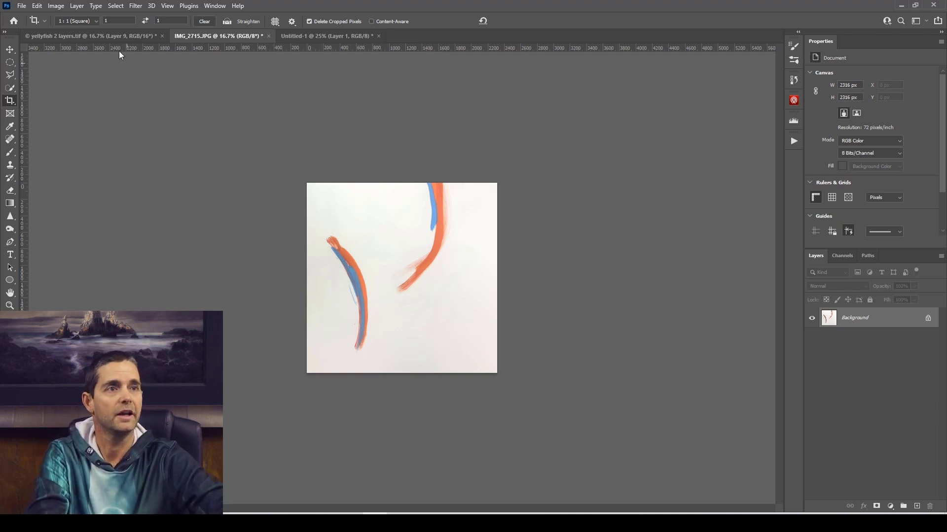
Duplicate the cropped Background layer and set the copy's blend mode to Darken.
left_click(77, 6)
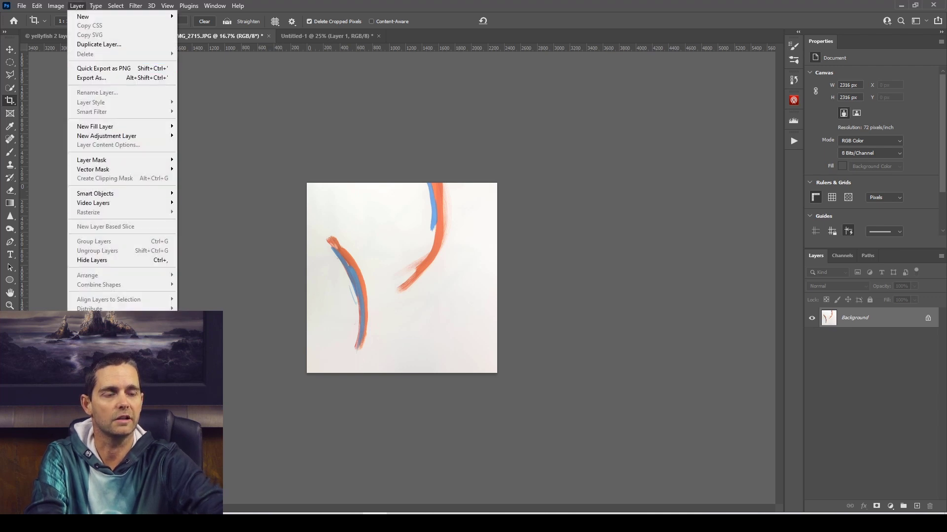
left_click(370, 19)
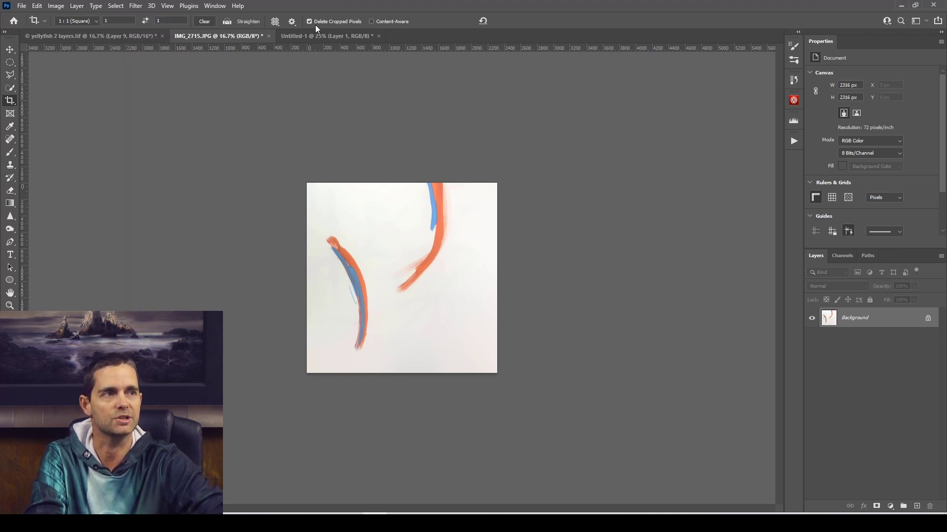
left_click(9, 51)
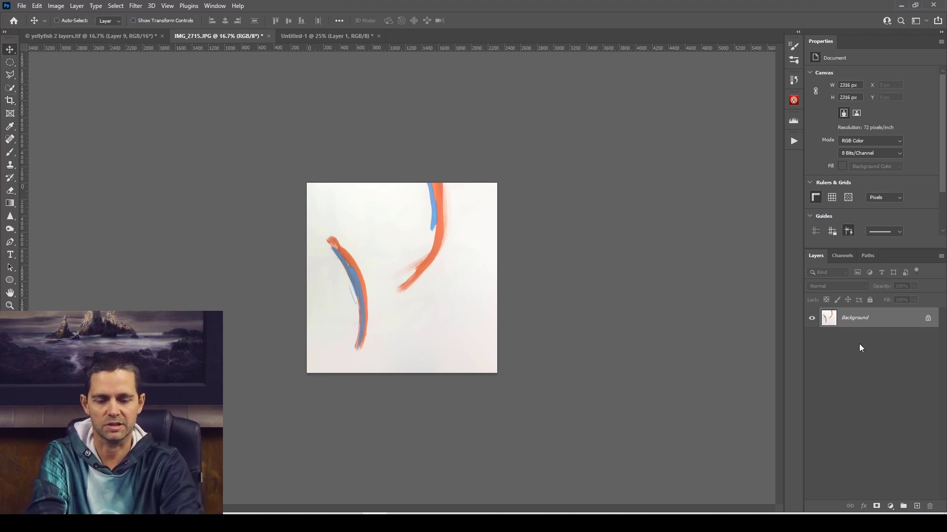
key("ctrl+j")
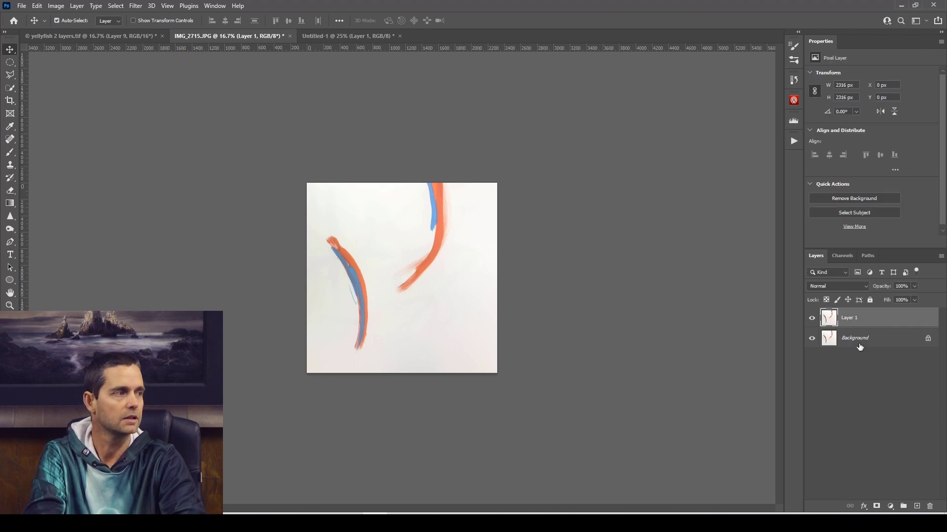
left_click(850, 287)
left_click(850, 298)
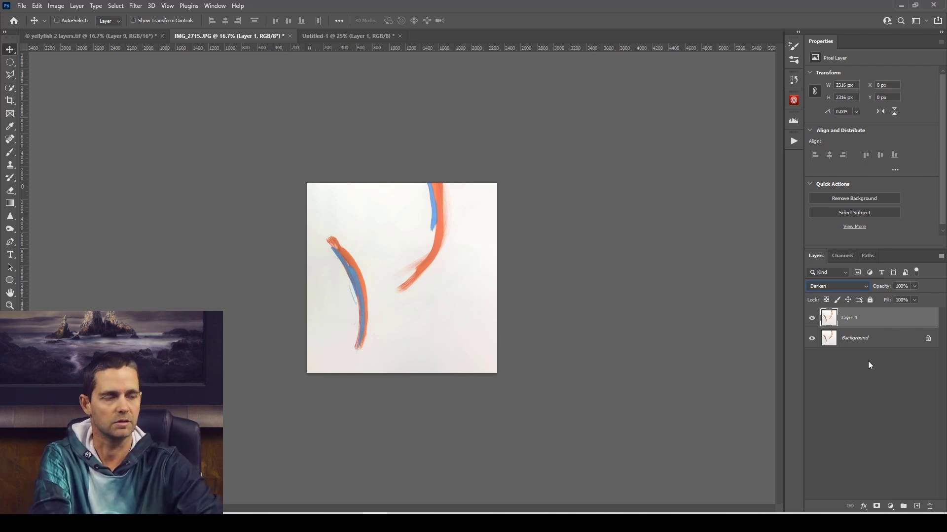
Flip Layer 1 horizontally with Free Transform to mirror the painted strokes.
key("ctrl+t")
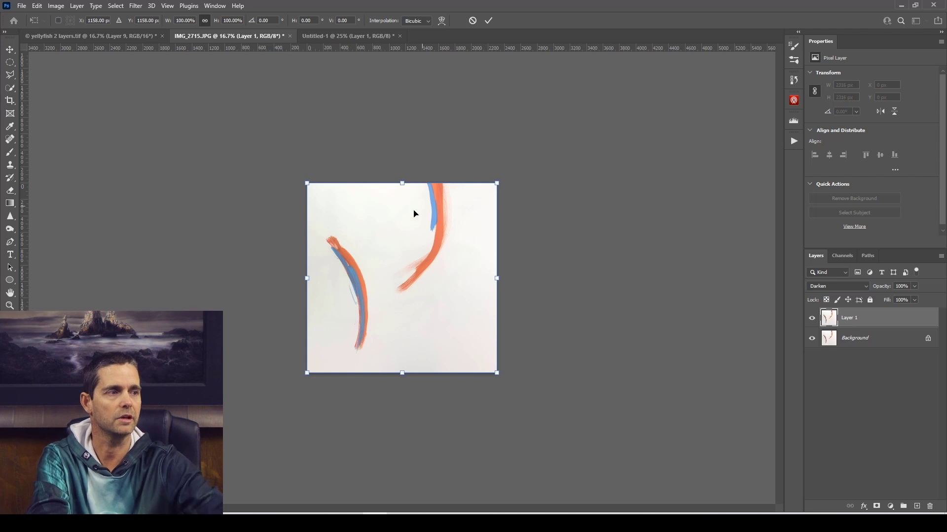
right_click(387, 259)
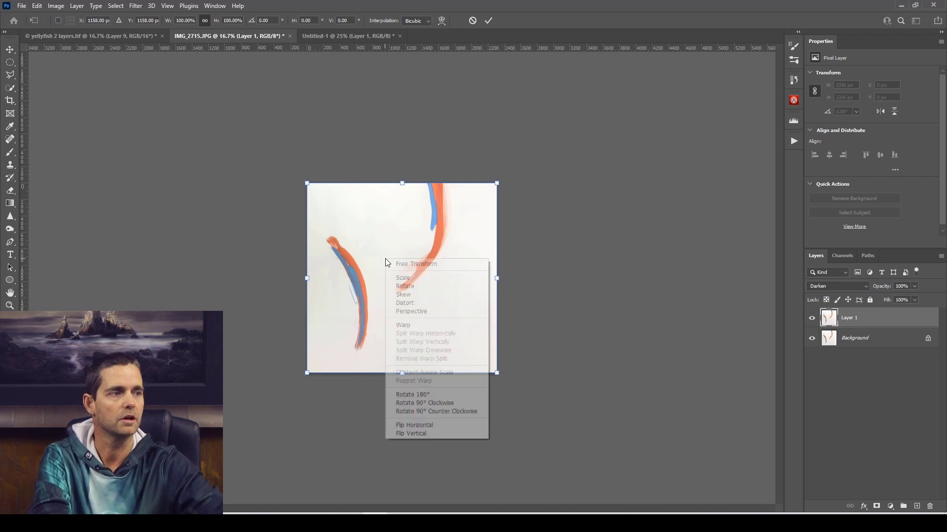
left_click(414, 425)
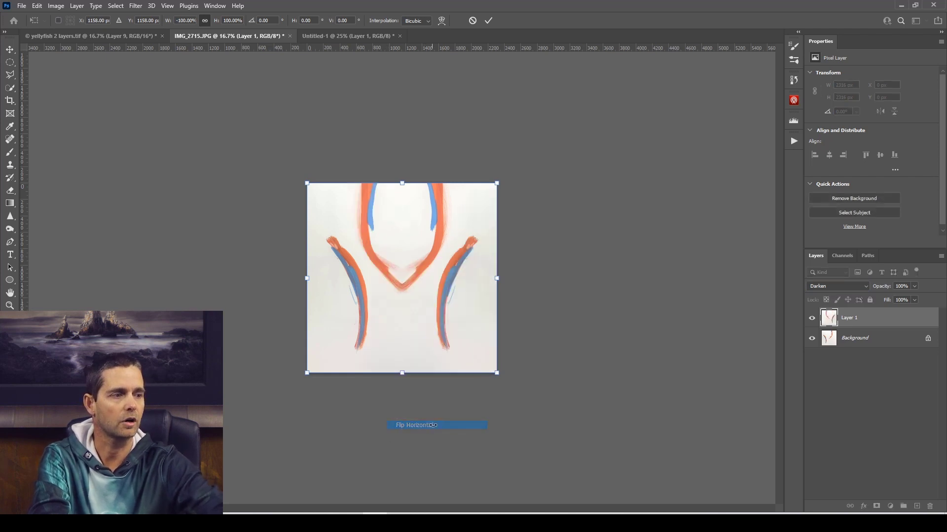
left_click(488, 21)
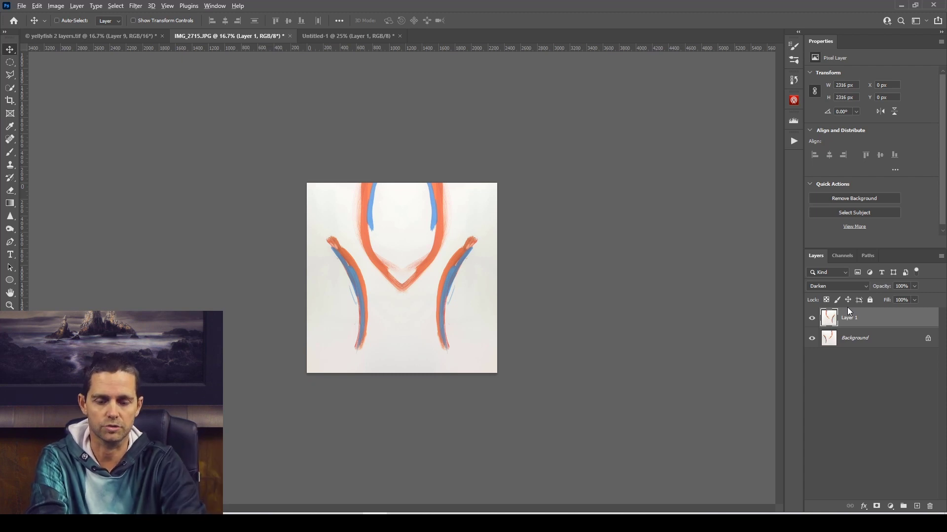
Stamp all visible layers into a new layer above Layer 1 and set its blend mode to Darken.
key("ctrl+alt+shift+e")
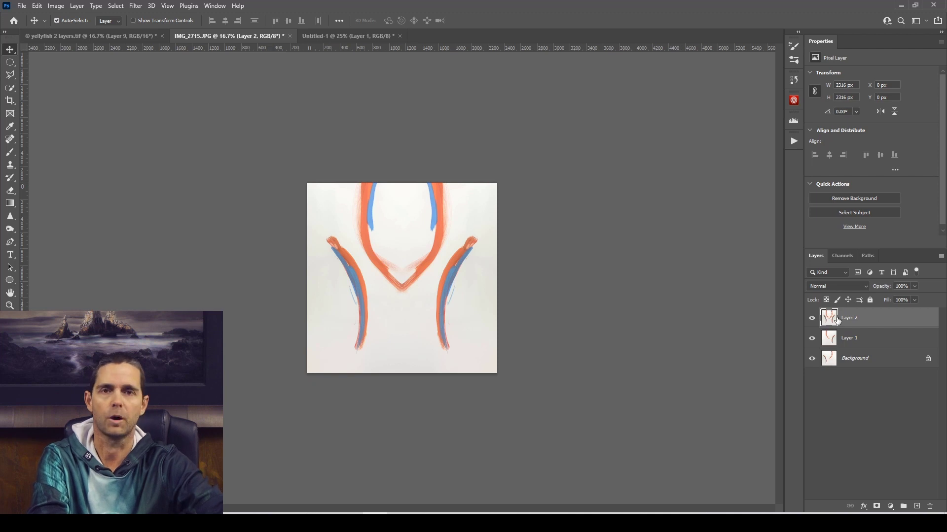
left_click(859, 291)
left_click(852, 298)
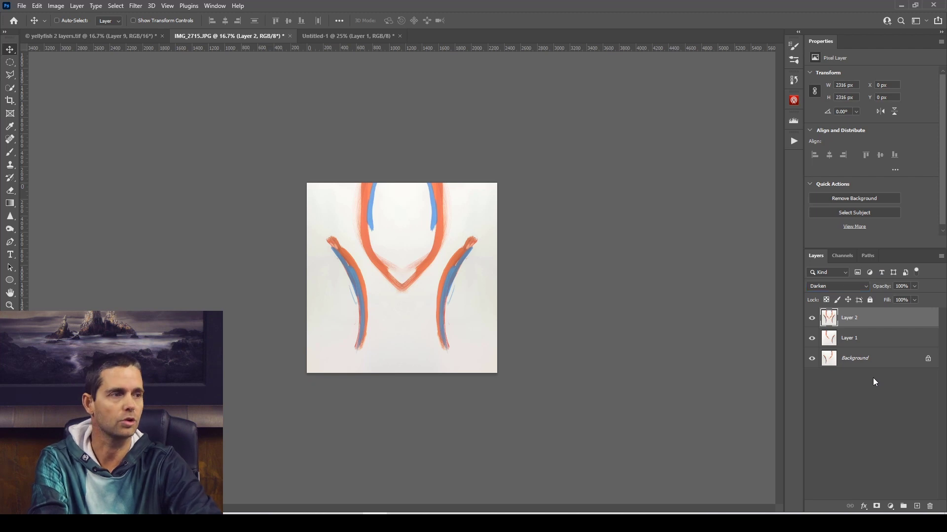
Flip Layer 2 vertically with Free Transform.
key("ctrl+t")
right_click(406, 300)
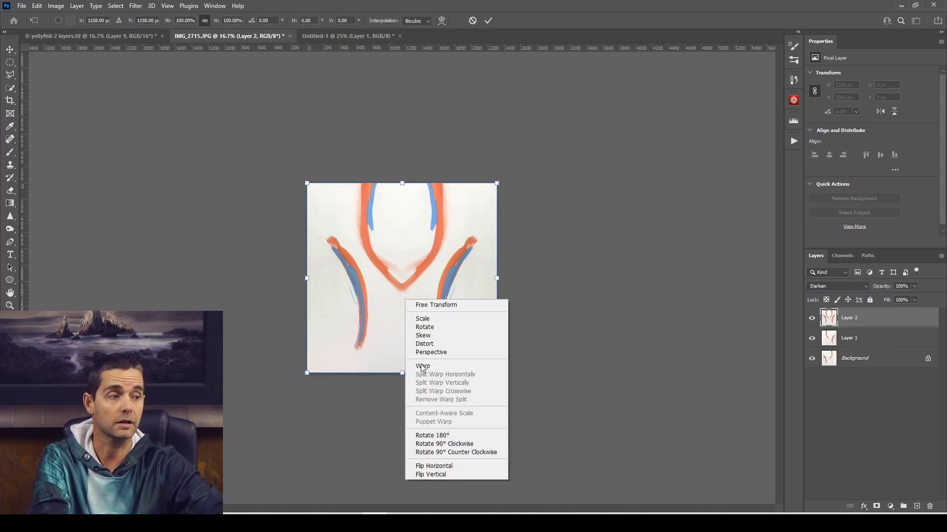
left_click(440, 474)
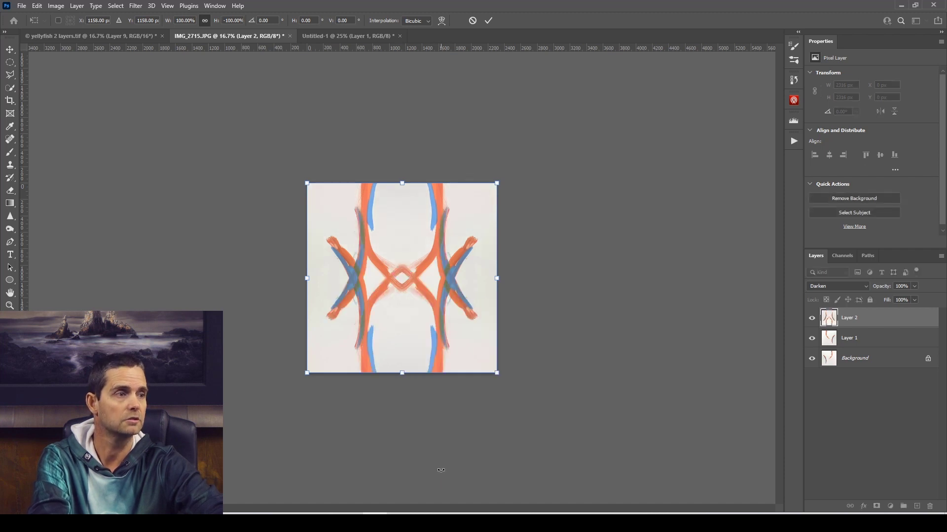
left_click(489, 21)
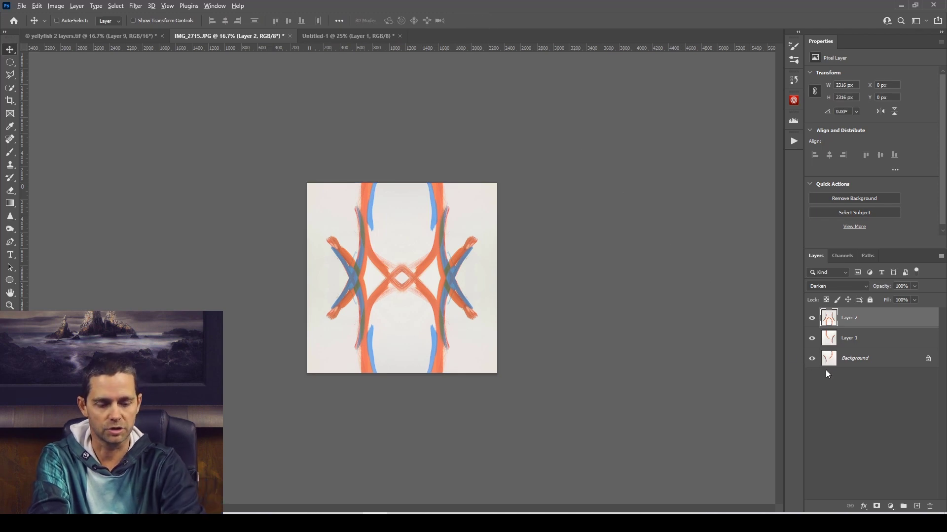
Stamp all visible layers into a new layer above Layer 2 and set its blend mode to Darken.
key("ctrl+shift+alt+n")
key("ctrl+shift+alt+e")
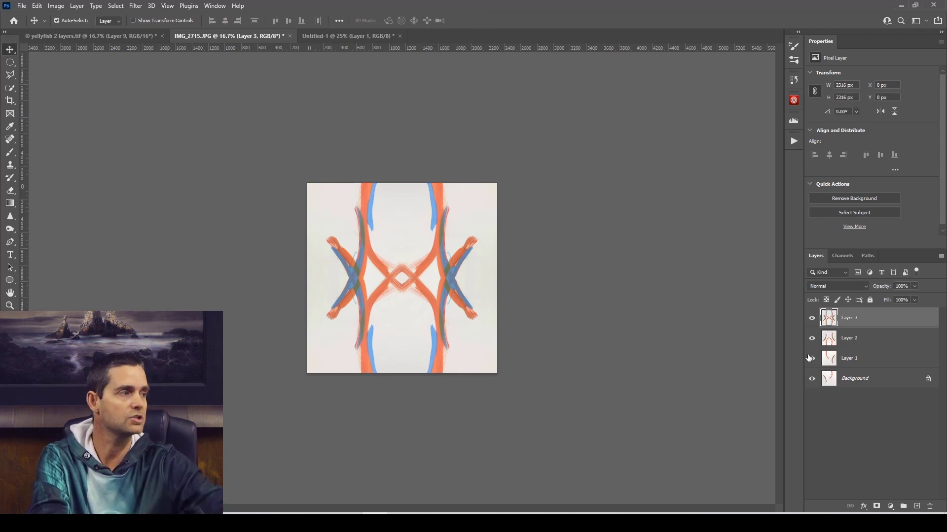
left_click(826, 292)
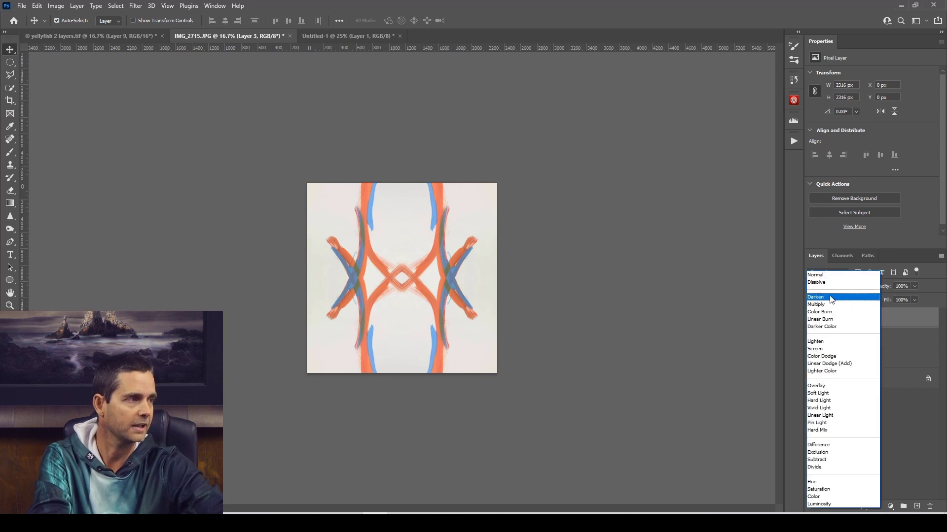
left_click(831, 296)
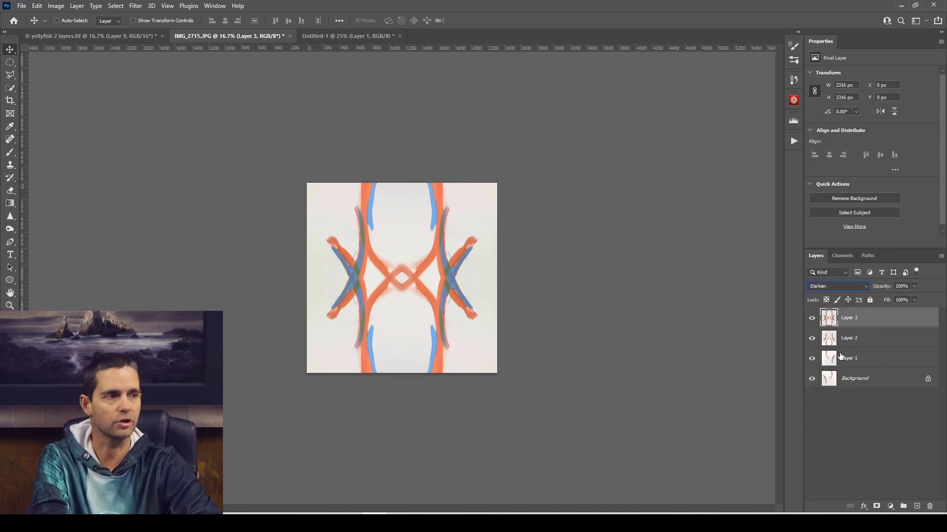
Rotate Layer 3 by 90° clockwise with Free Transform.
key("ctrl+t")
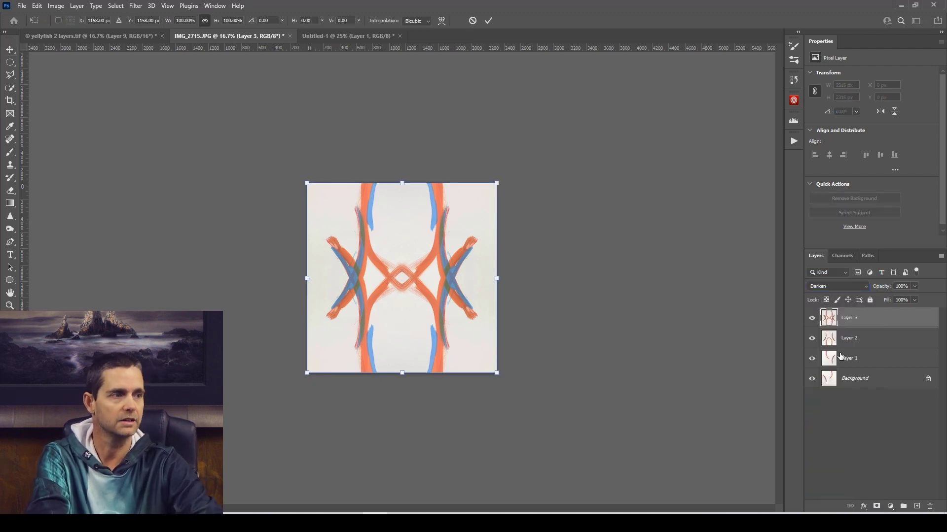
right_click(413, 299)
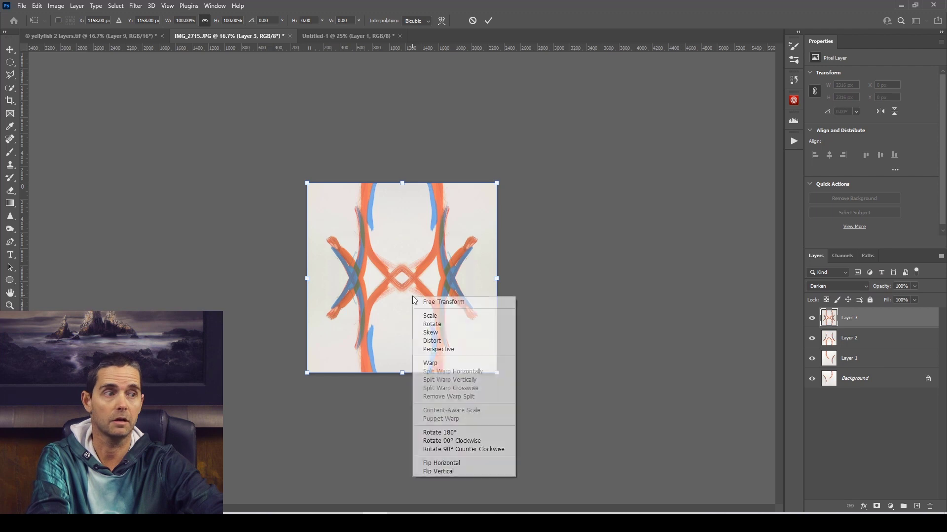
left_click(451, 440)
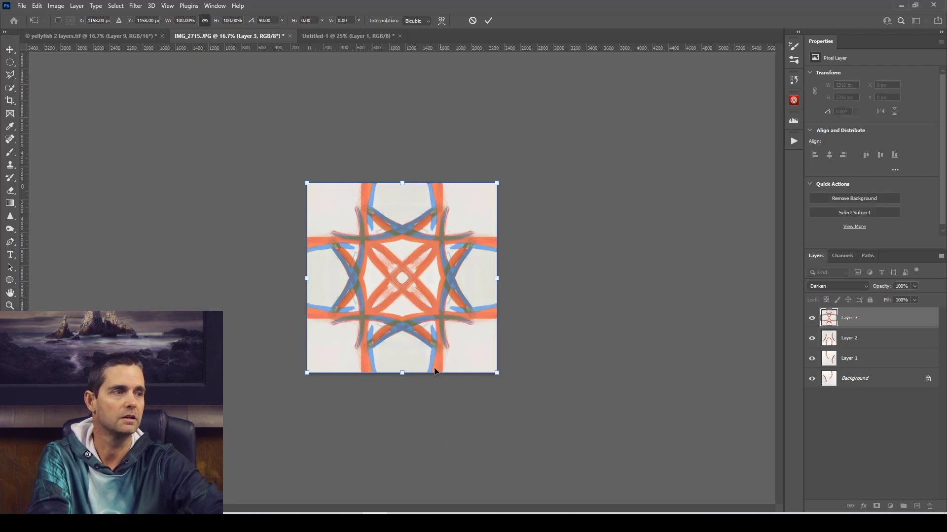
left_click(488, 21)
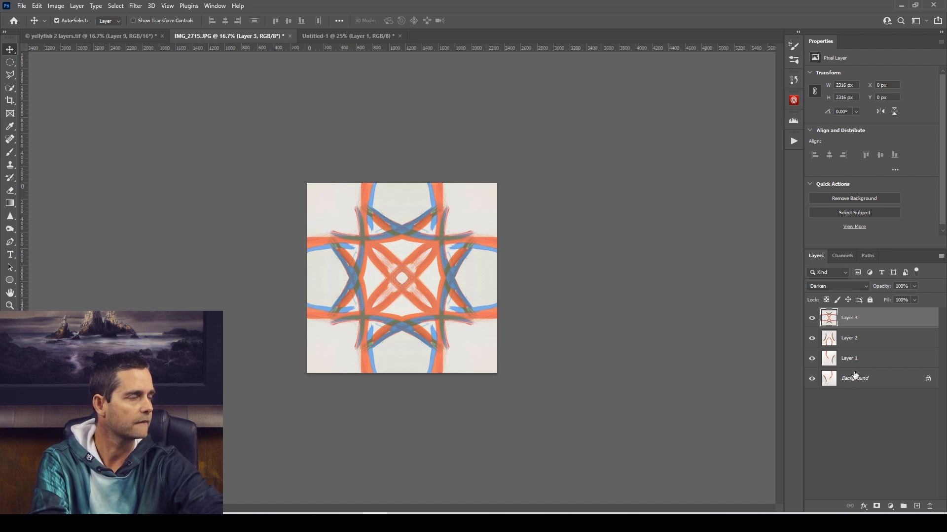
Stamp all visible layers into a new layer above Layer 3 and set its blend mode to Darken.
left_click(812, 318)
left_click(812, 318)
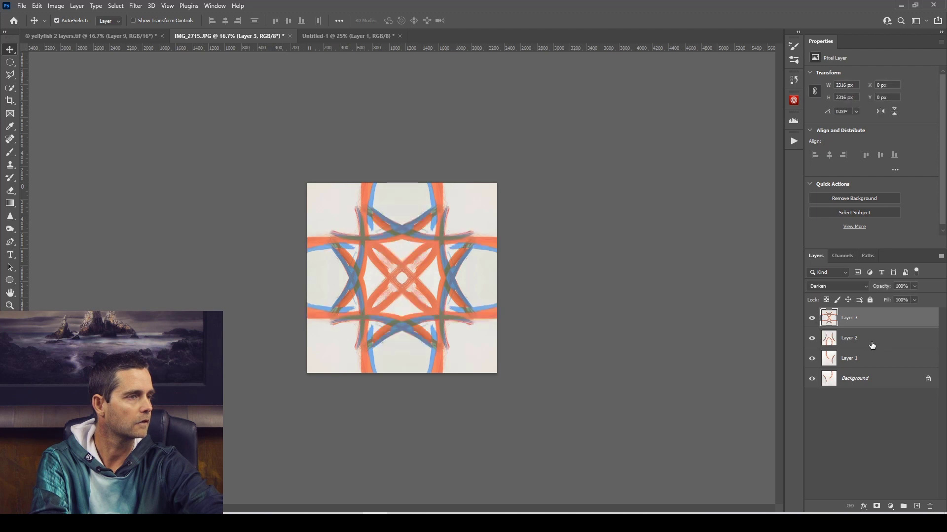
key("ctrl+shift+alt+e")
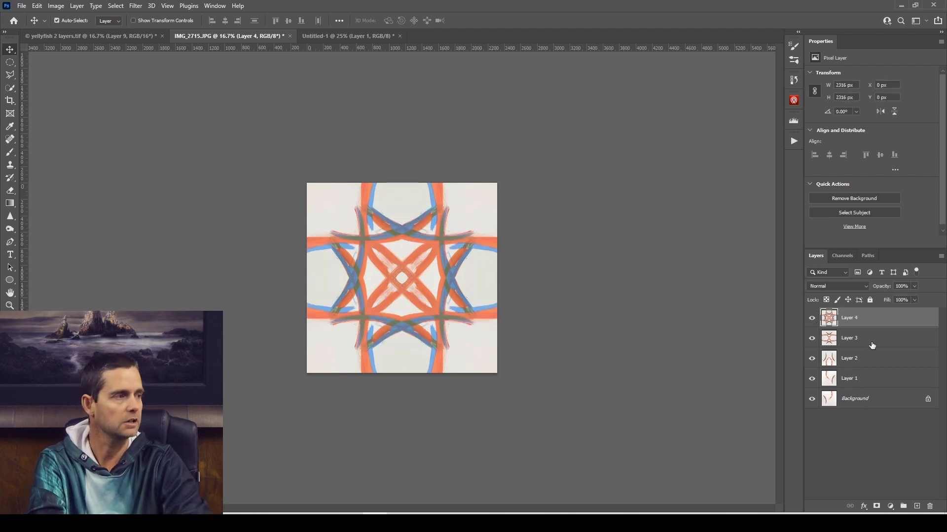
left_click(853, 287)
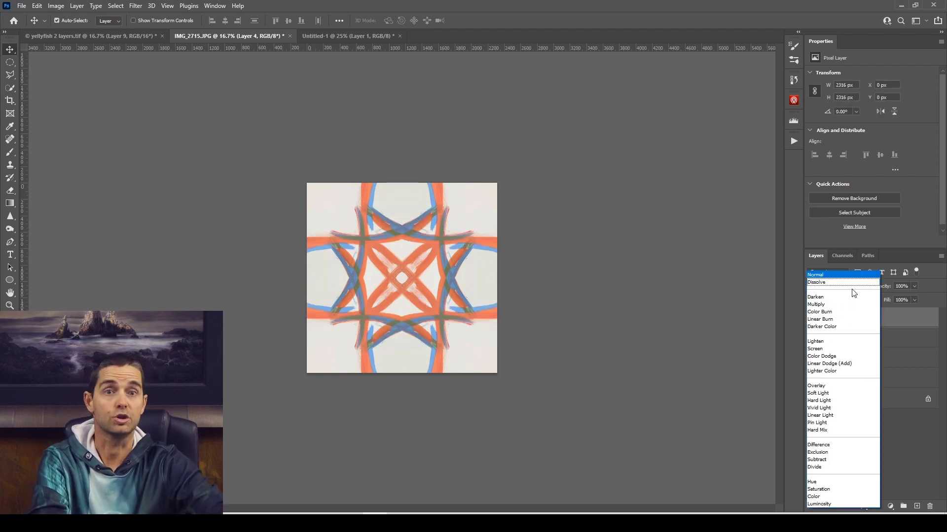
left_click(845, 298)
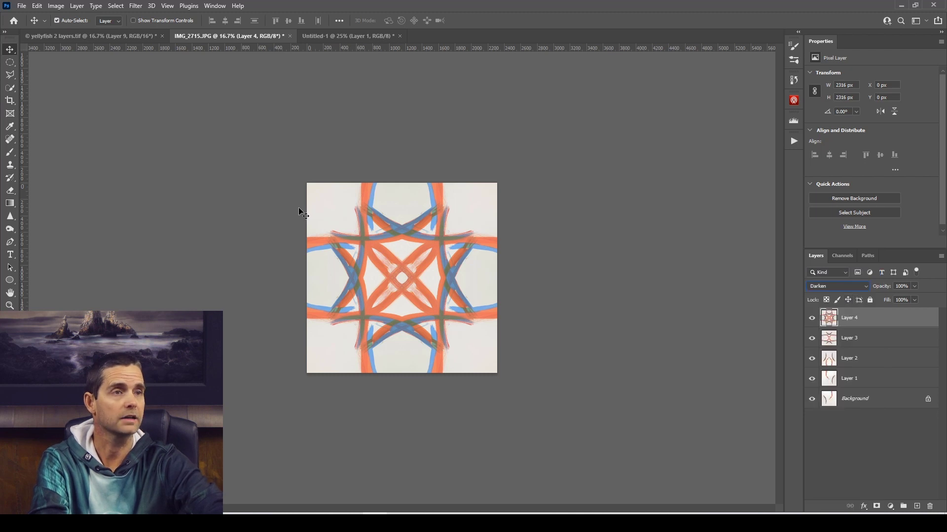
Rotate Layer 4 by 45° with Free Transform.
key("ctrl+t")
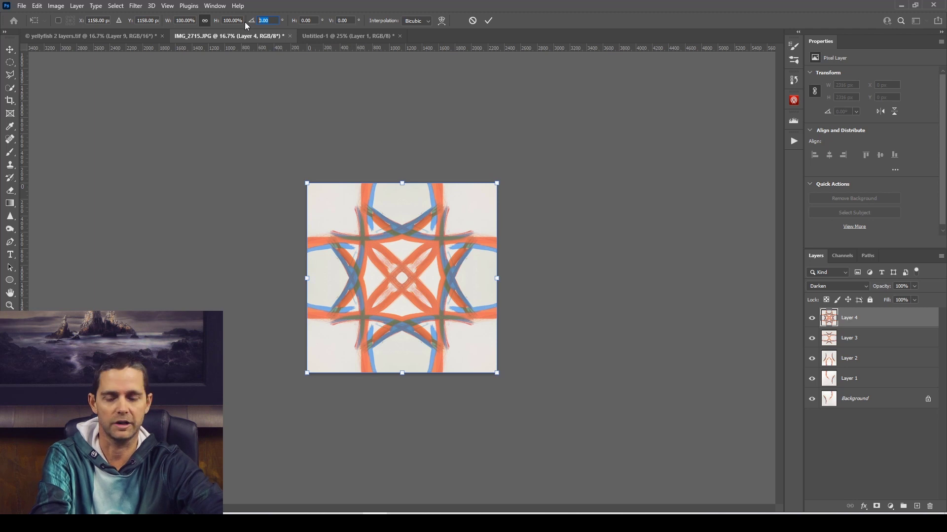
type("45")
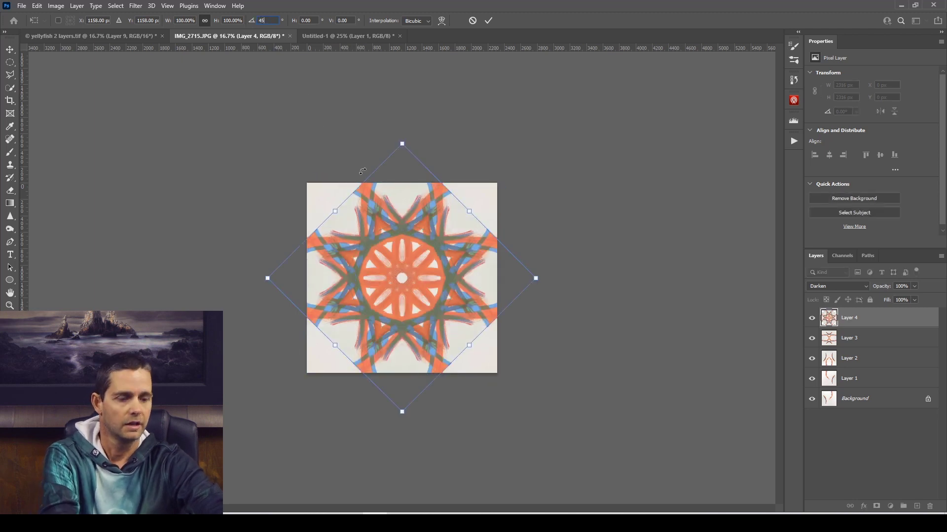
key("Return")
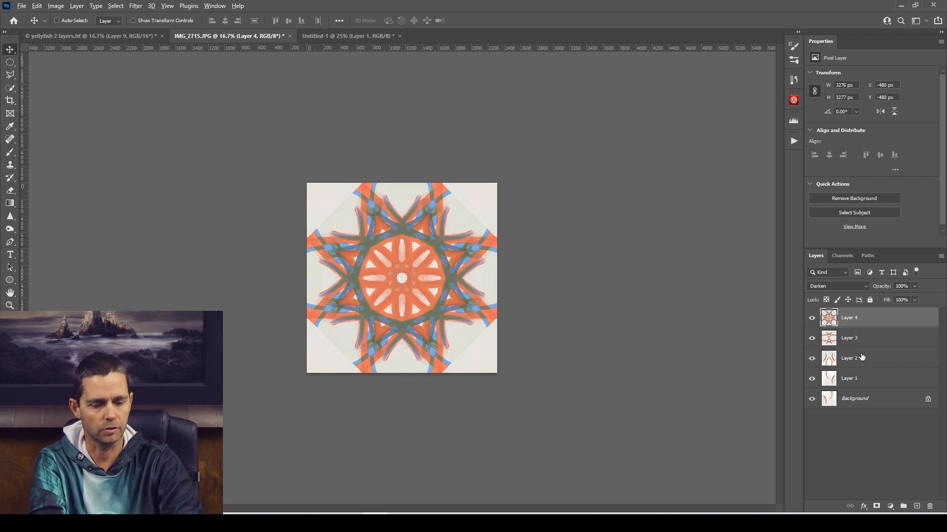
Try a horizontally flipped Darken stamp of all visible layers above Layer 4, and delete that layer.
key("ctrl+shift+alt+e")
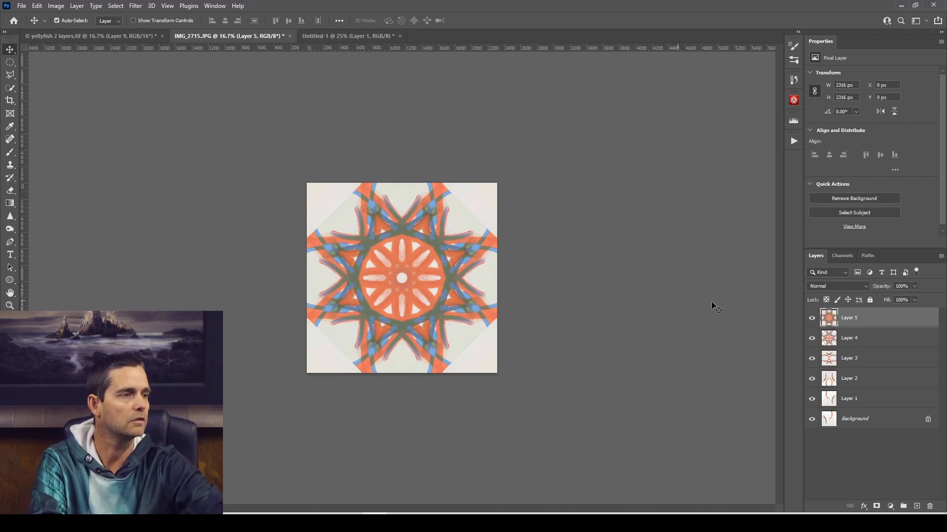
left_click(836, 287)
left_click(837, 299)
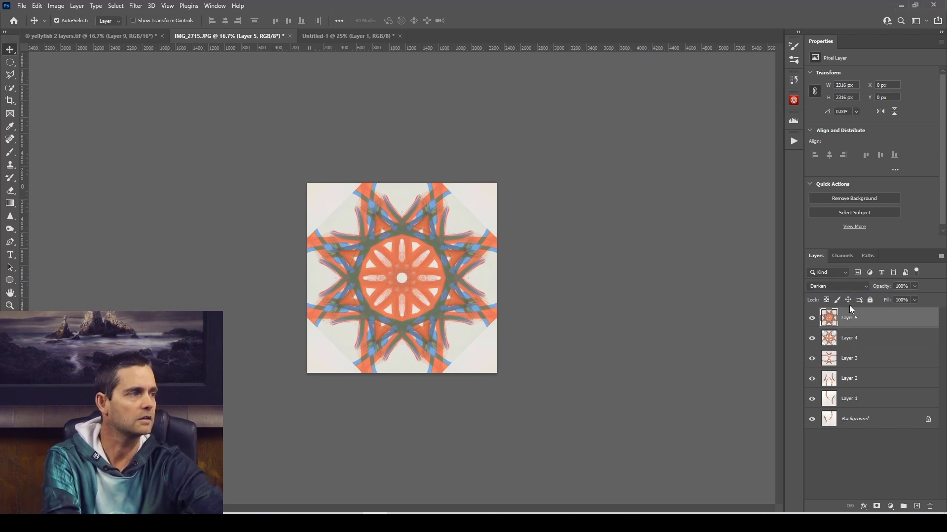
key("ctrl")
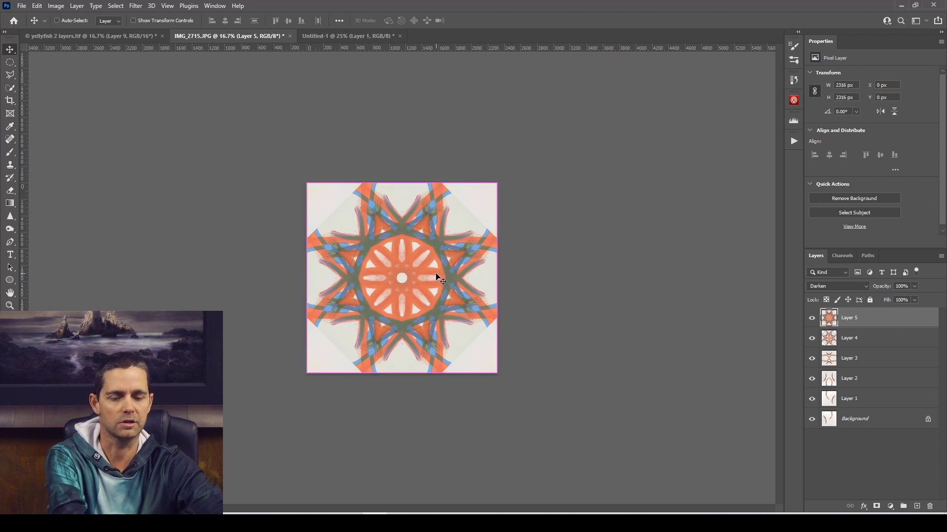
key("ctrl+t")
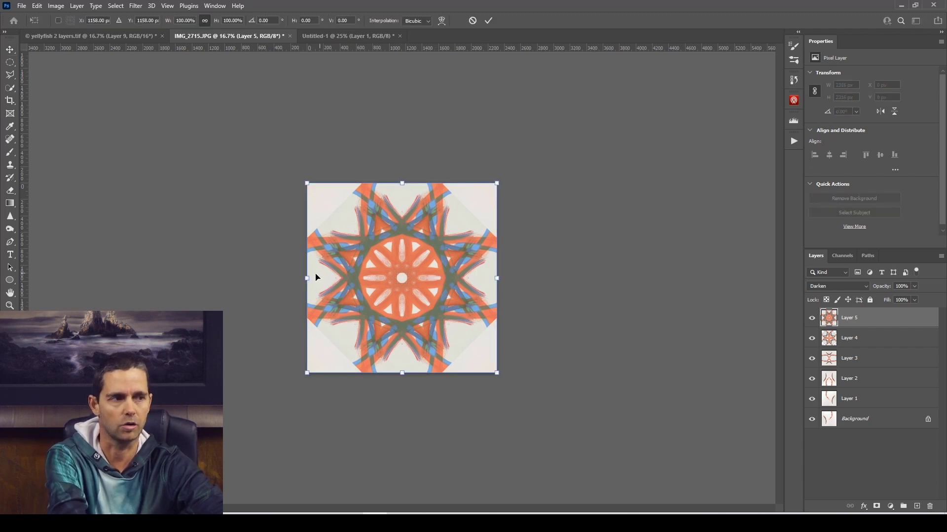
right_click(400, 266)
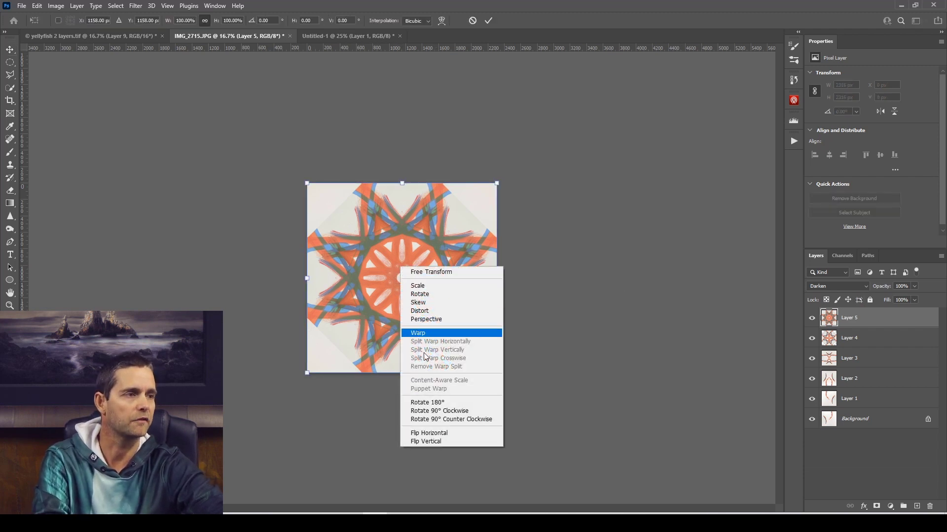
left_click(437, 431)
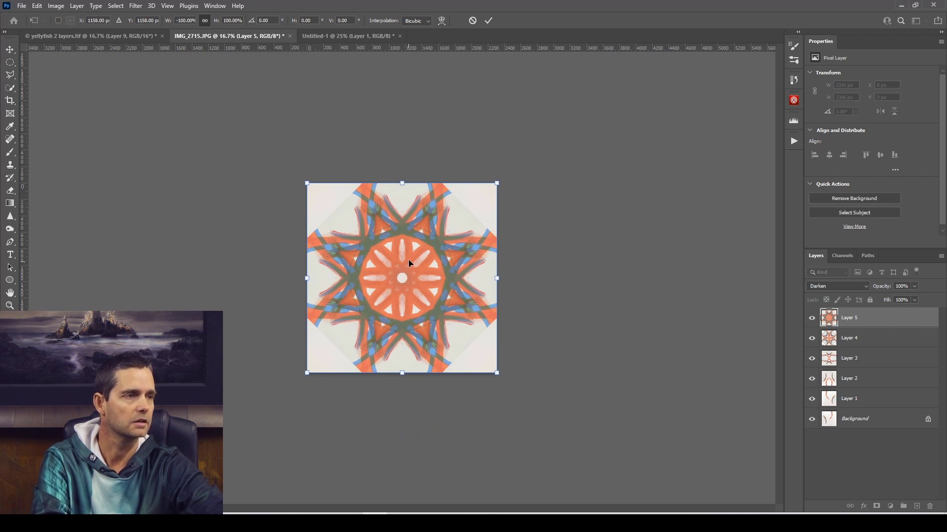
left_click(488, 20)
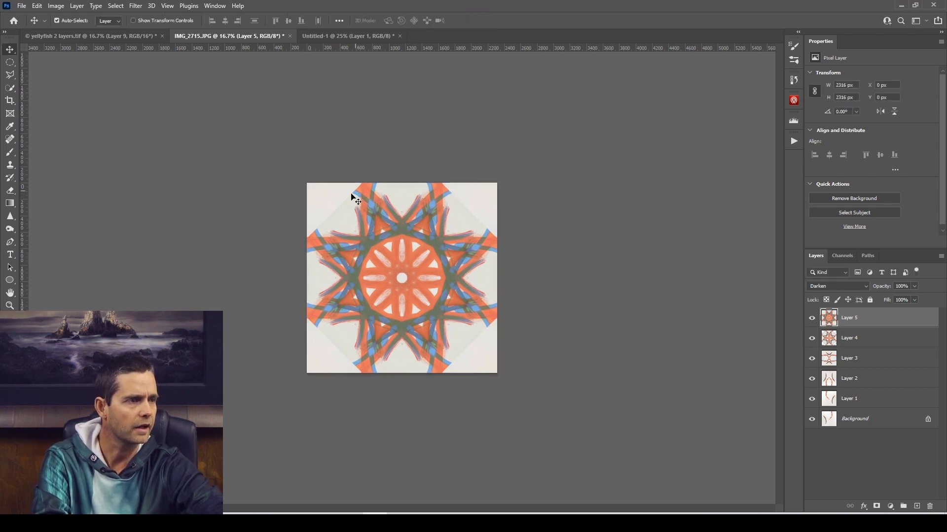
left_click_drag(931, 321, 931, 506)
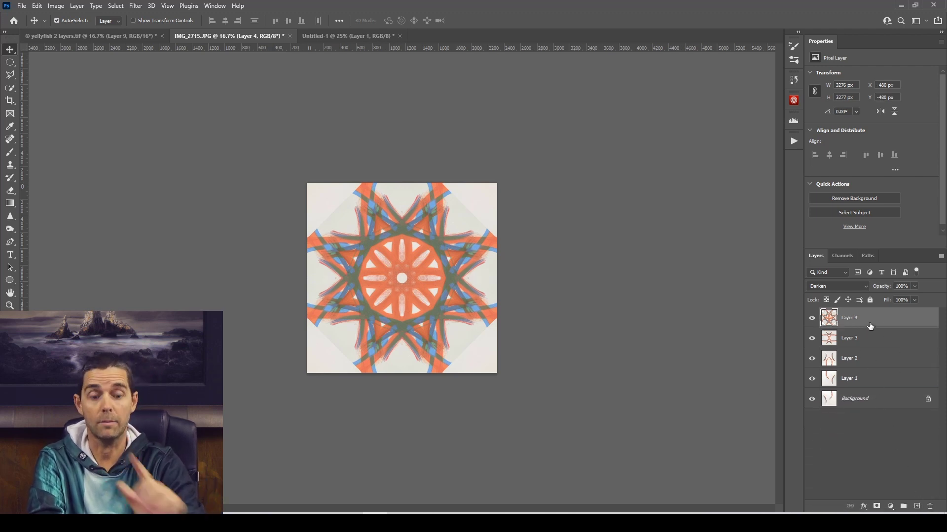
Stamp all visible layers above Layer 4, then copy the result into the Untitled-1 document as a hidden layer above Layer 1.
key("ctrl+alt+shift+e")
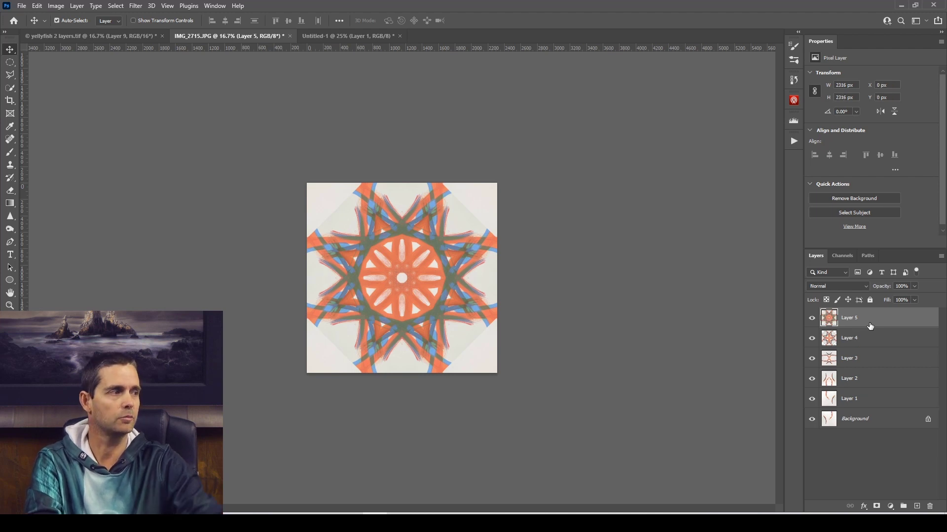
key("ctrl+a")
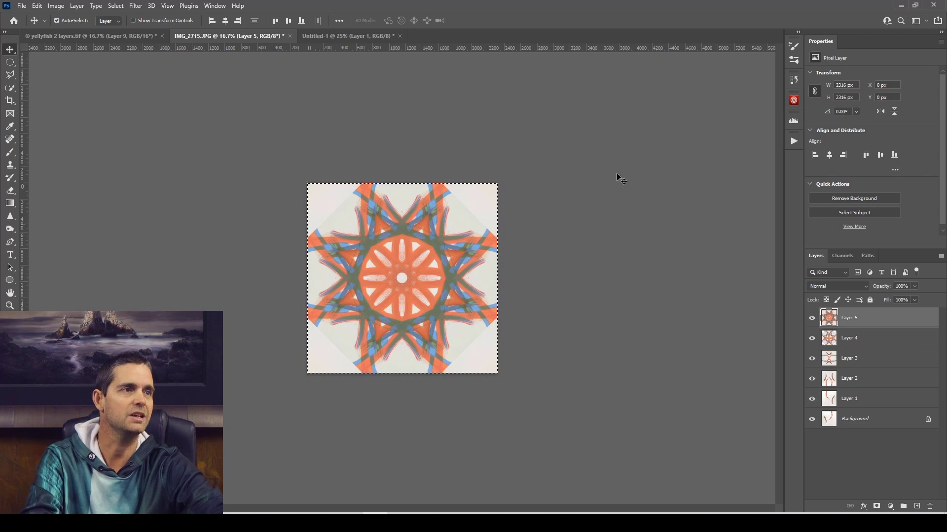
left_click(359, 36)
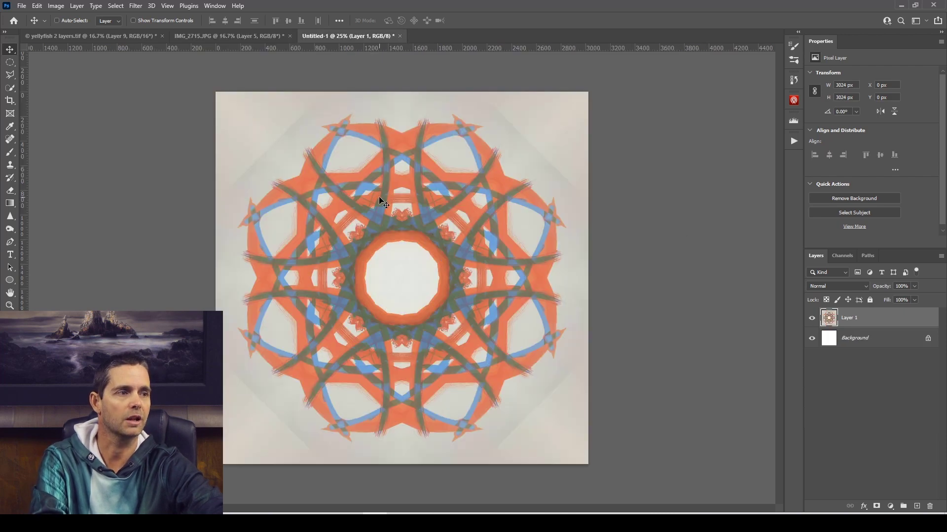
key("ctrl+v")
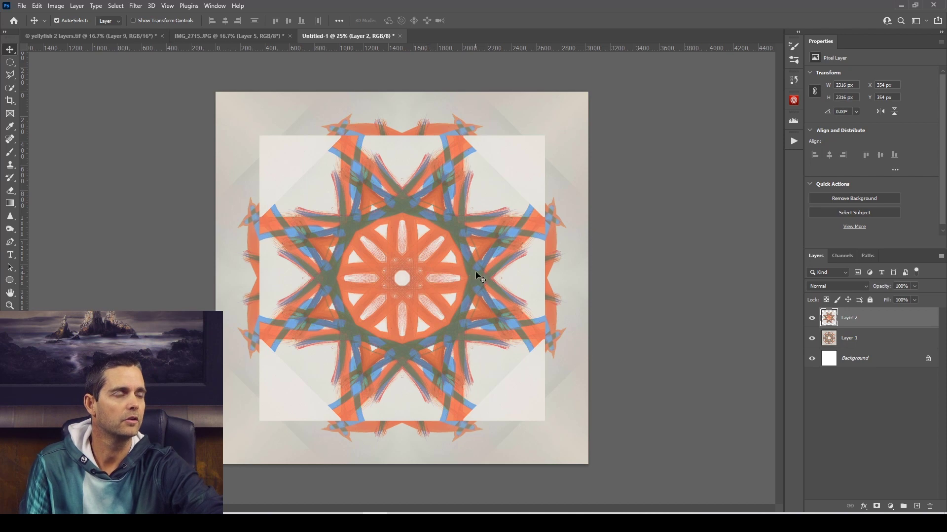
left_click(815, 320)
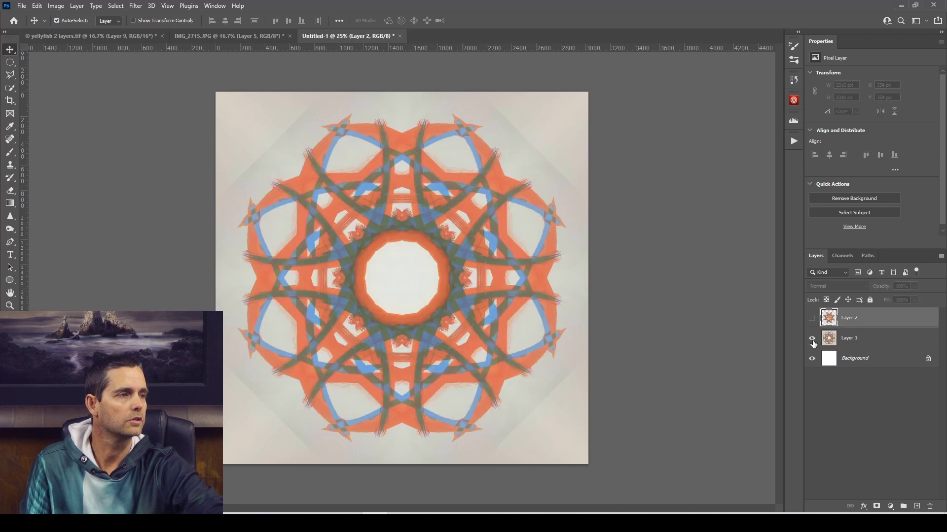
Add a Solid Color fill layer in black (000000) directly above the Background layer of Untitled-1.
left_click(814, 347)
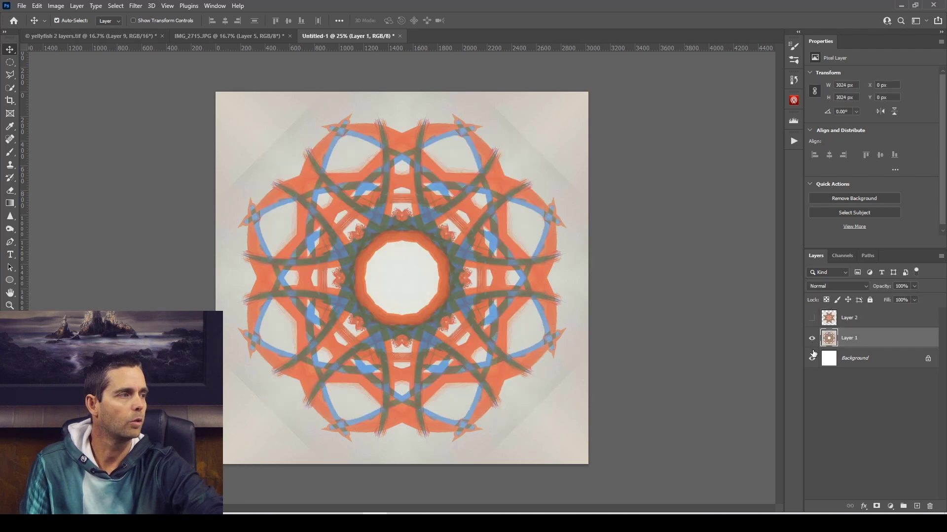
left_click(882, 364)
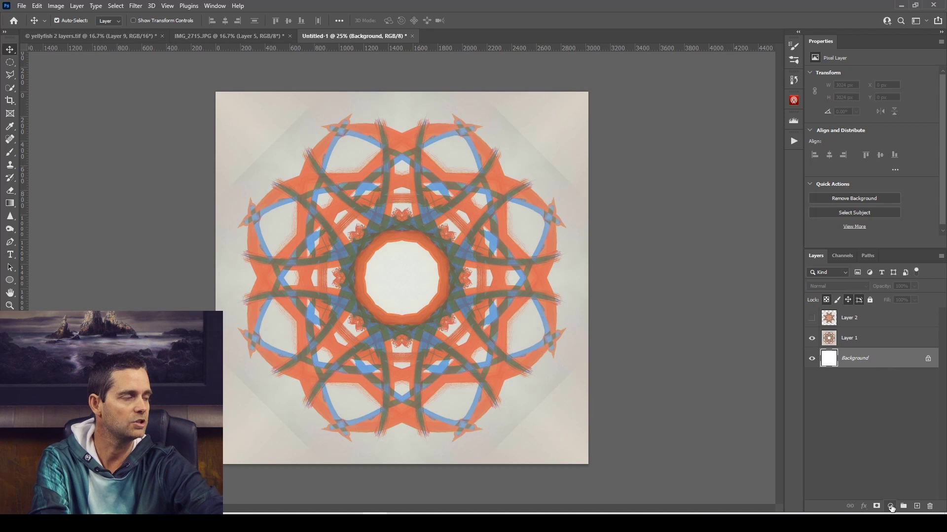
left_click(891, 507)
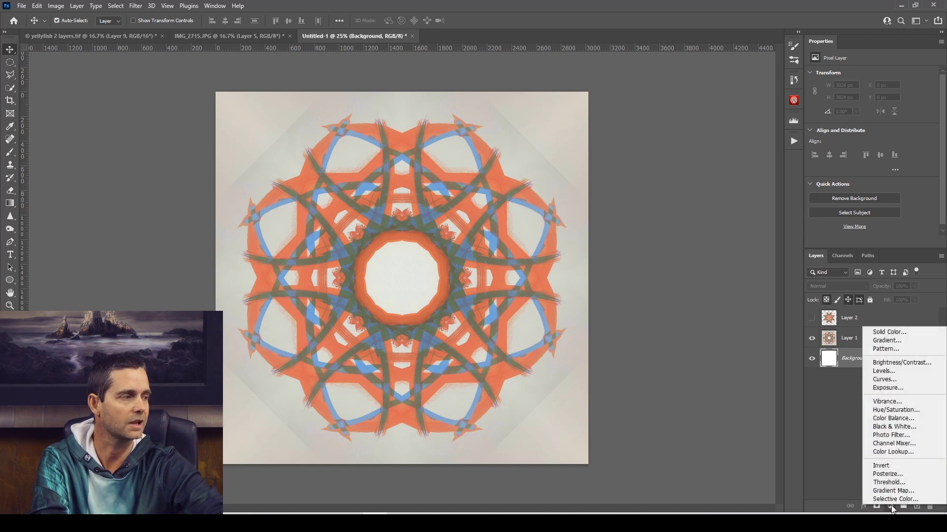
left_click(890, 332)
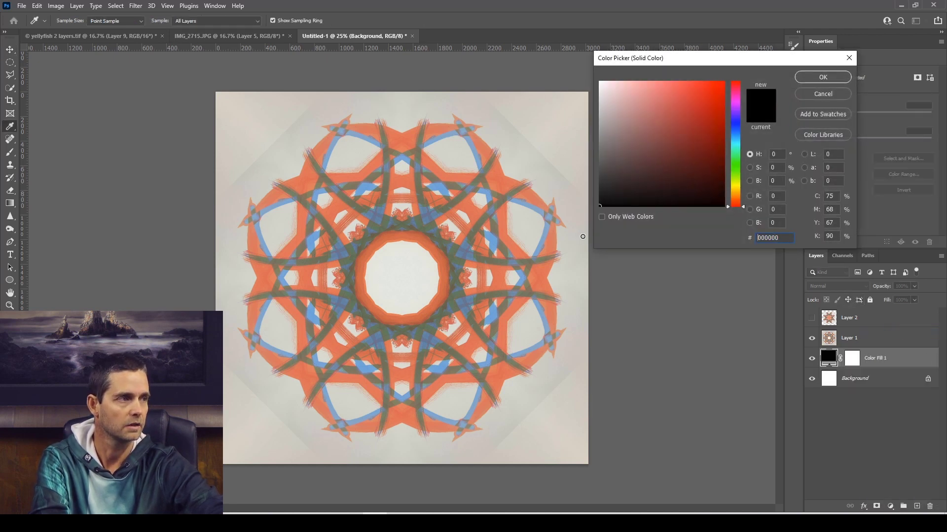
left_click(714, 119)
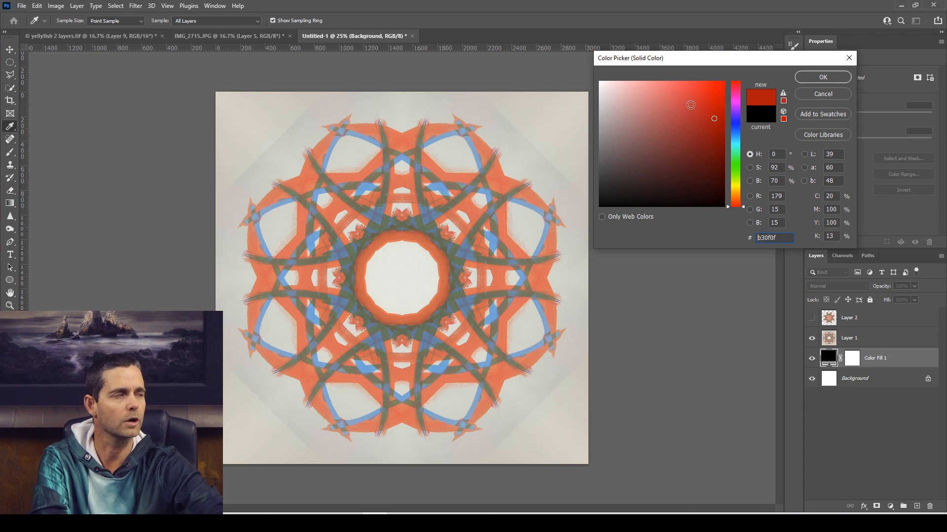
left_click_drag(693, 105, 667, 134)
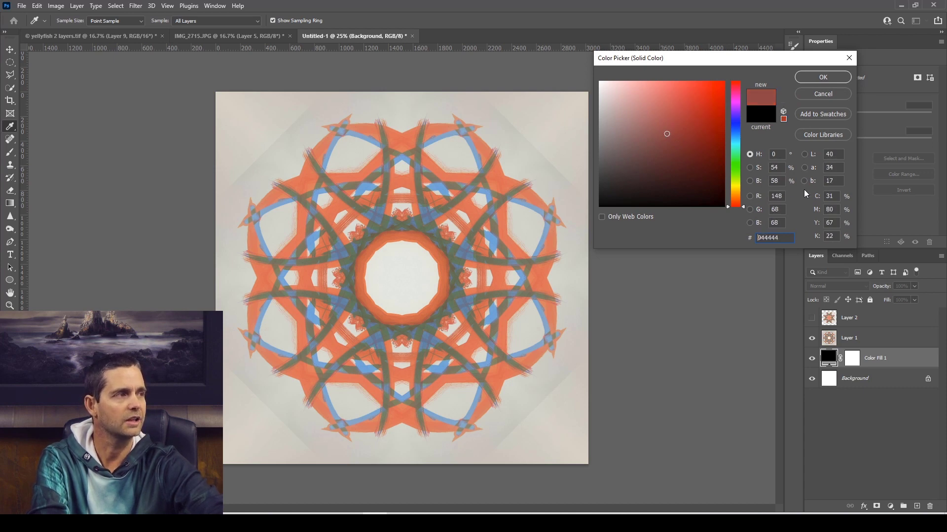
left_click(750, 168)
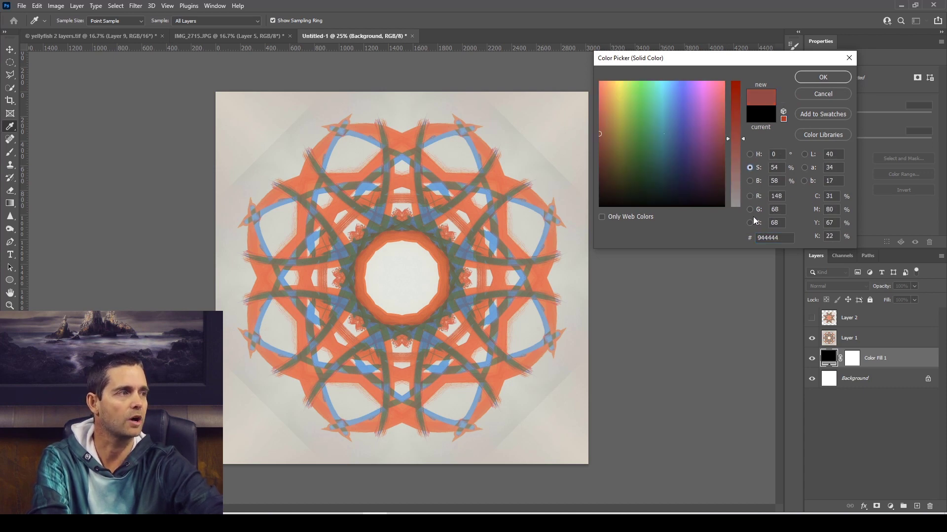
left_click(750, 181)
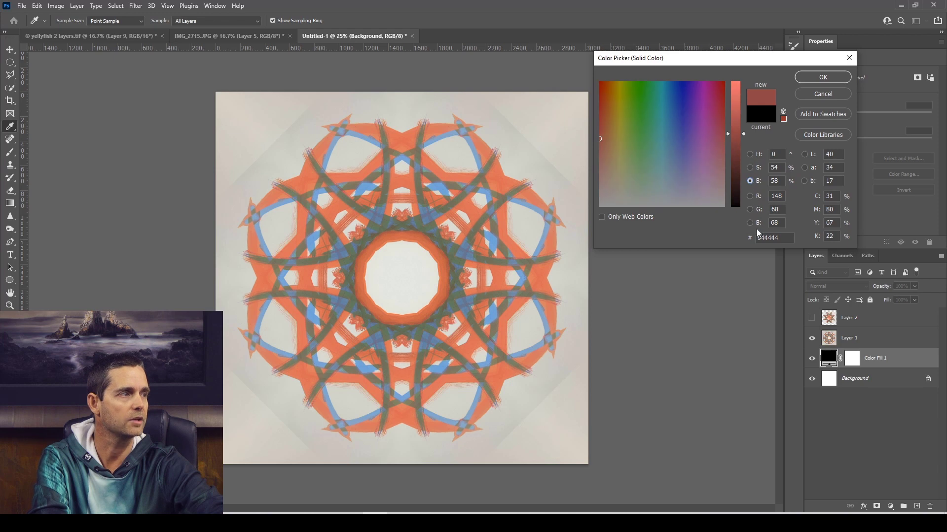
left_click(749, 154)
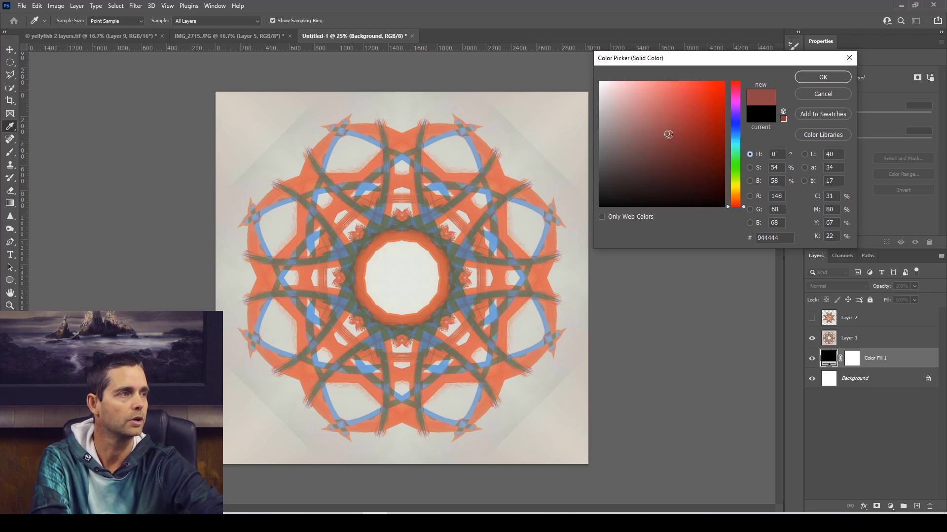
left_click_drag(666, 134, 595, 223)
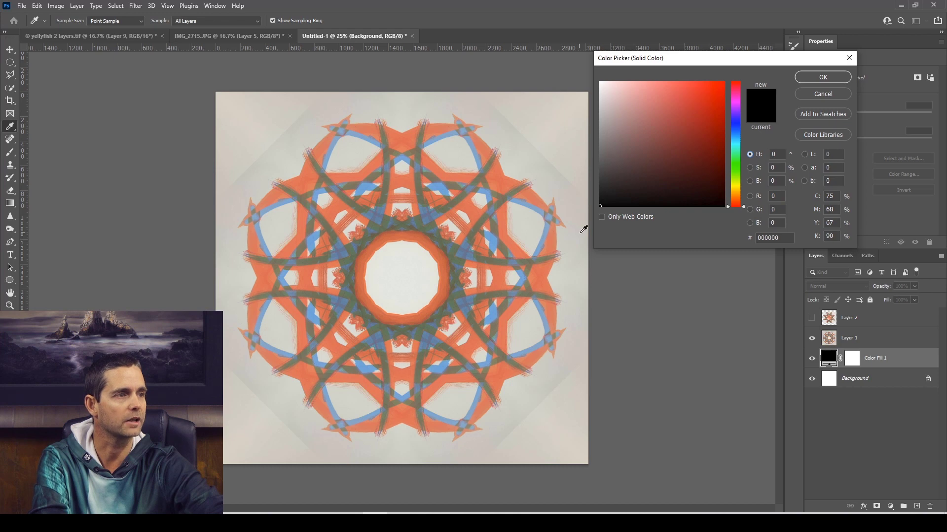
left_click(822, 78)
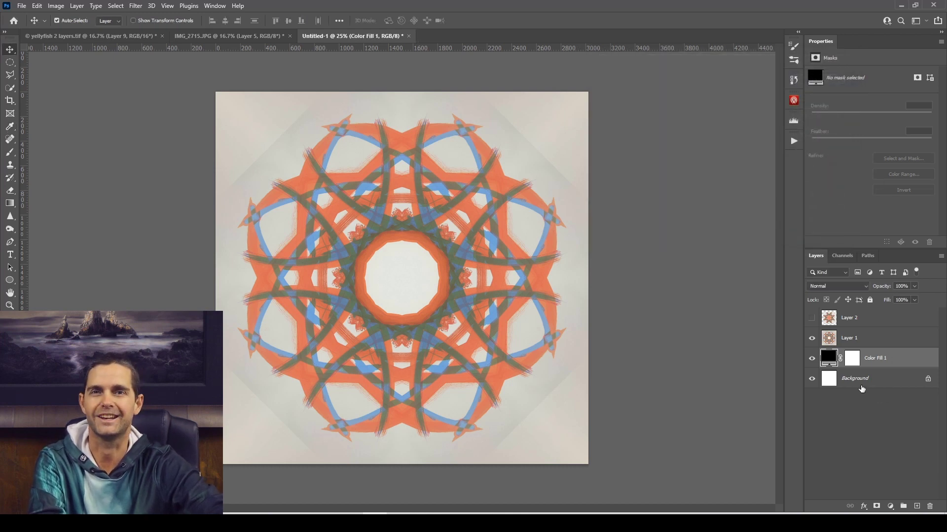
Drop out Layer 1's light areas with Blend If, splitting the This Layer white slider to 112 / 197.
left_click(880, 340)
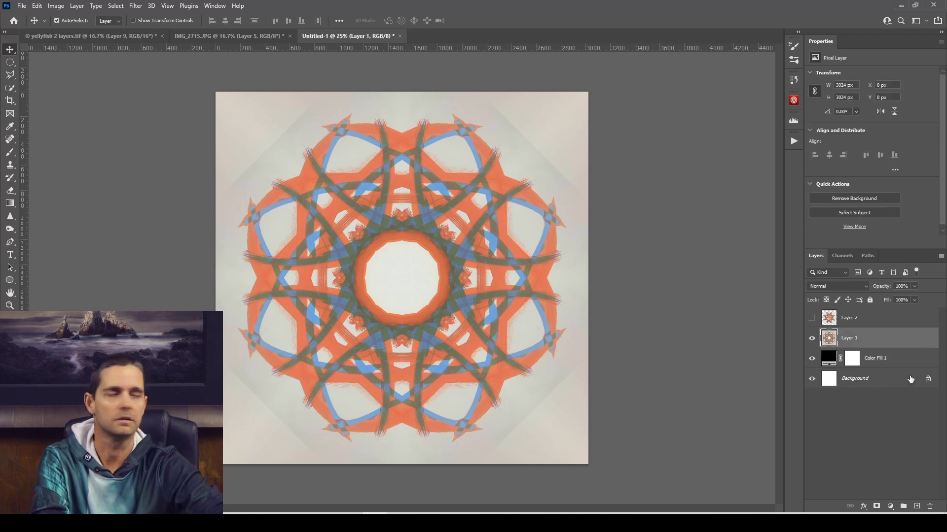
double_click(899, 342)
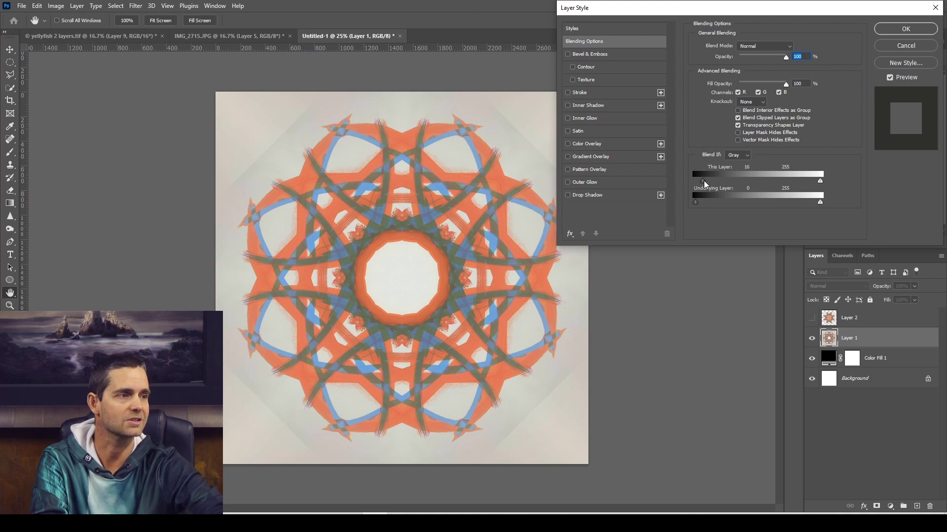
mouse_move(721, 185)
left_mouse_down()
mouse_move(766, 188)
mouse_move(726, 191)
left_mouse_up()
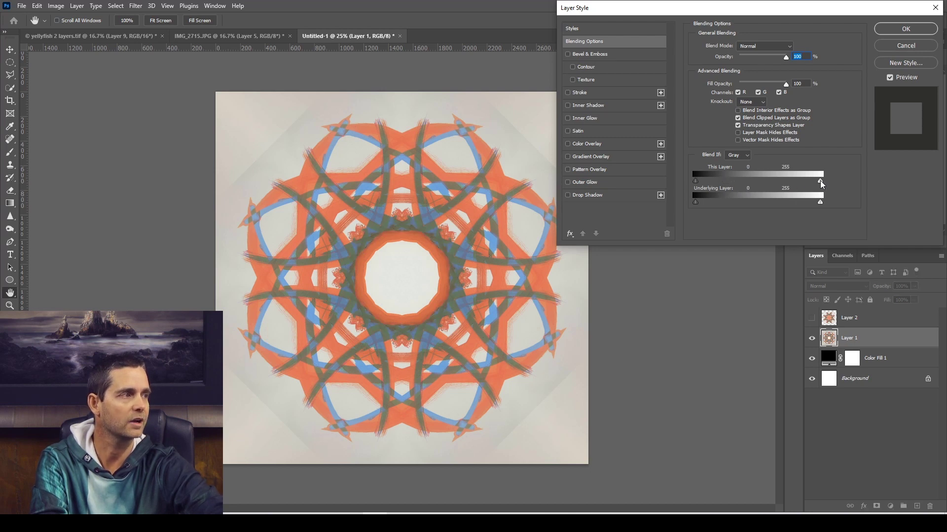
left_click_drag(820, 183, 788, 184)
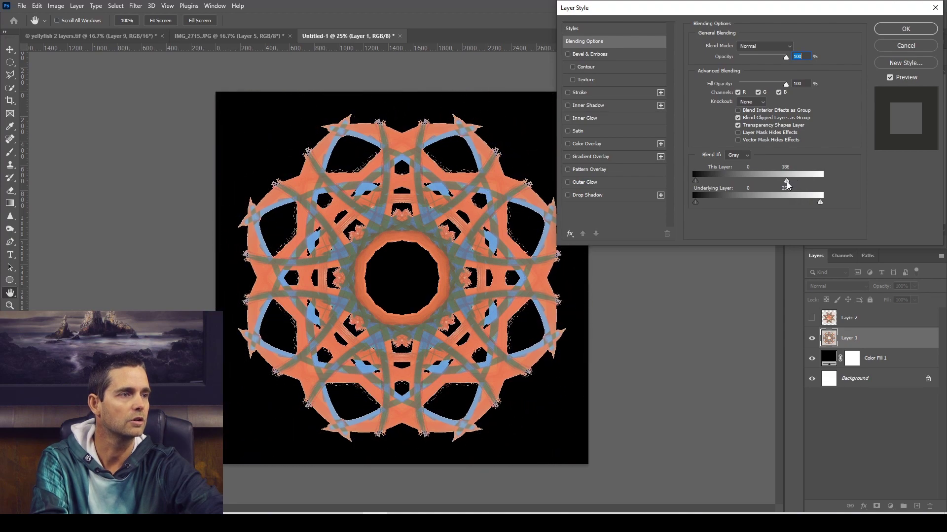
key("alt")
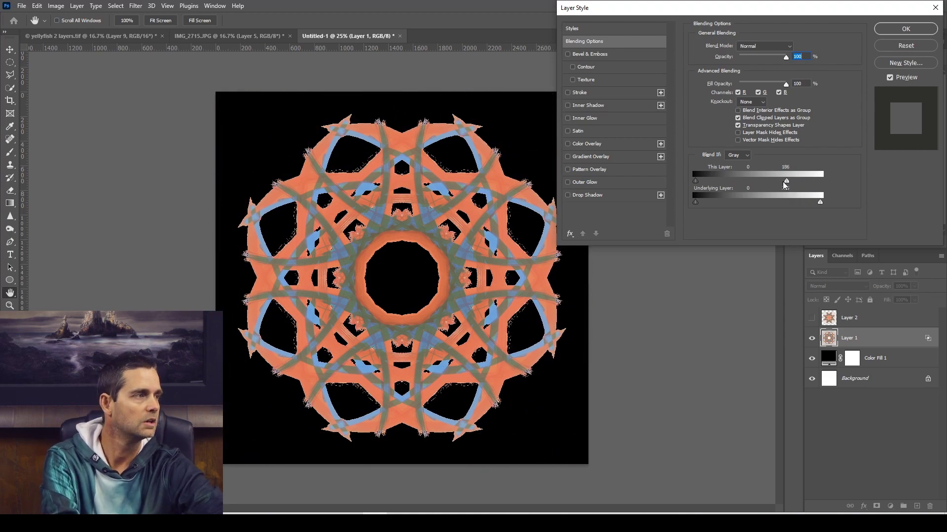
mouse_move(786, 184)
left_mouse_down()
mouse_move(757, 186)
mouse_move(786, 184)
left_mouse_up()
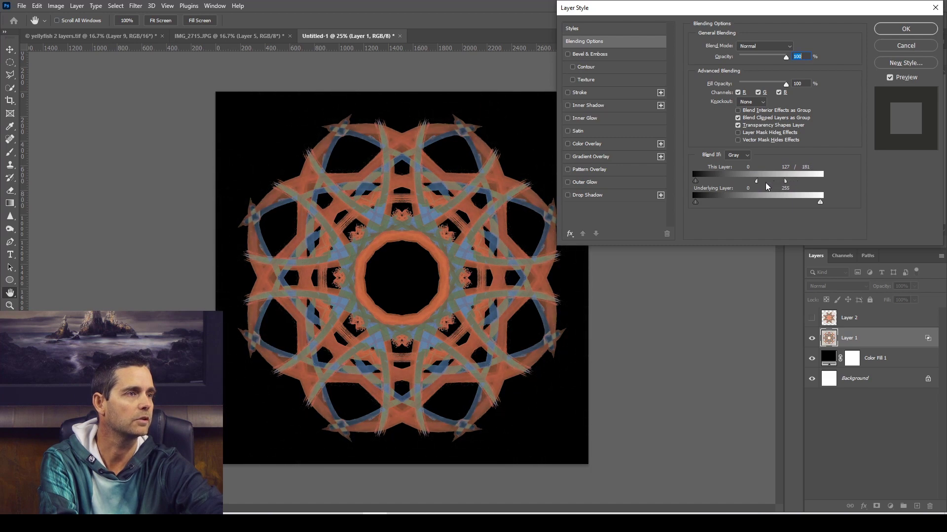
left_click_drag(753, 185, 792, 184)
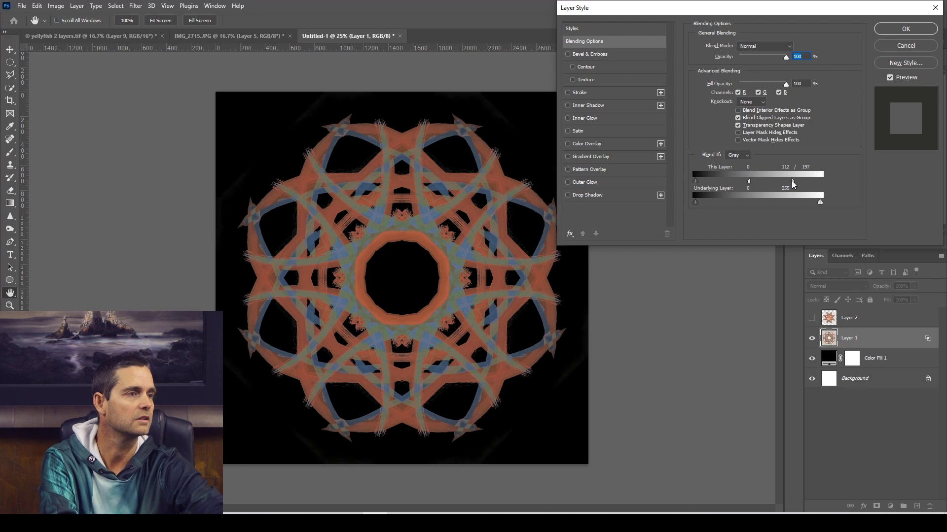
left_click(906, 29)
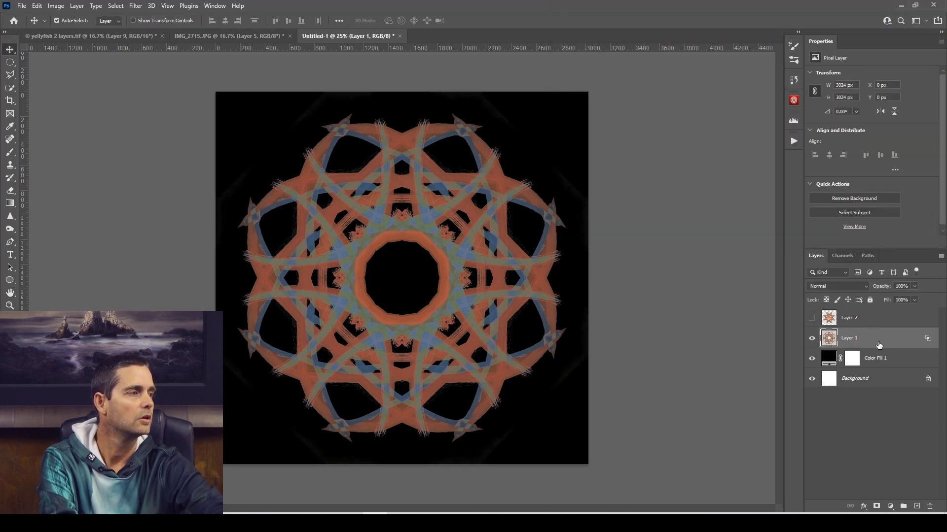
Add a Curves adjustment above Layer 1, raising the highlights from input 162 to output 239 and anchoring the shadows at 70 / 69.
left_click(890, 506)
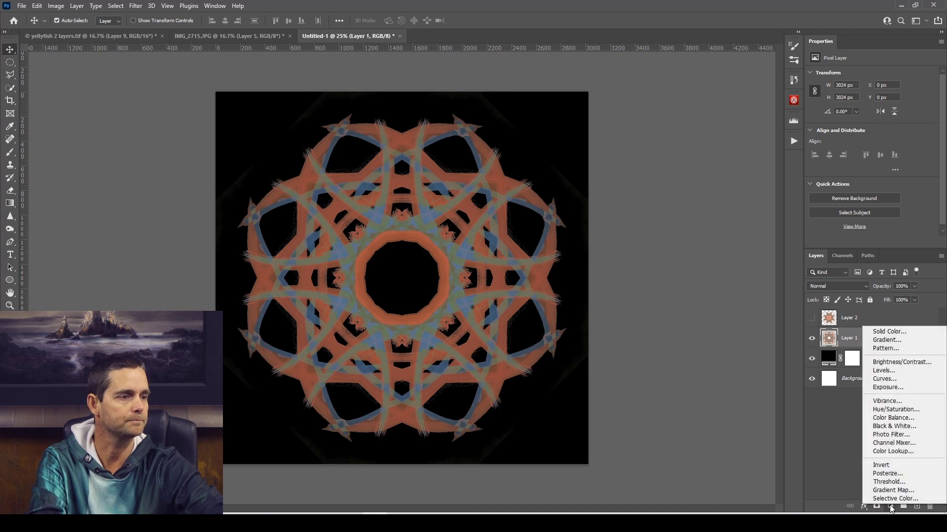
left_click(896, 383)
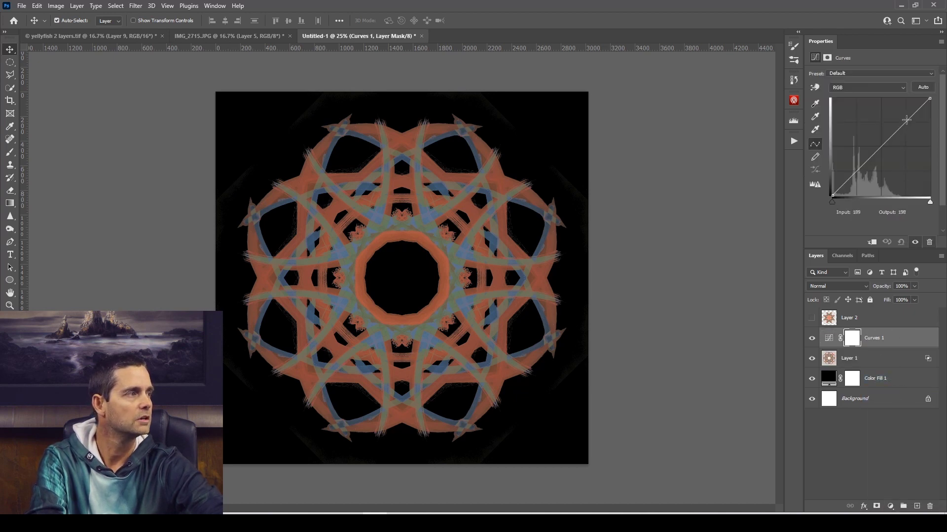
left_click(906, 120)
left_click(858, 170)
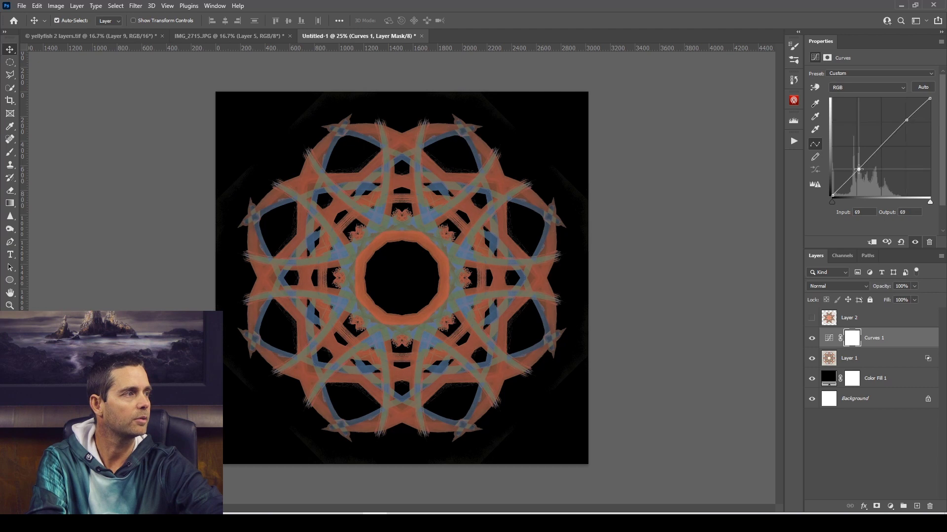
left_click_drag(903, 120, 892, 104)
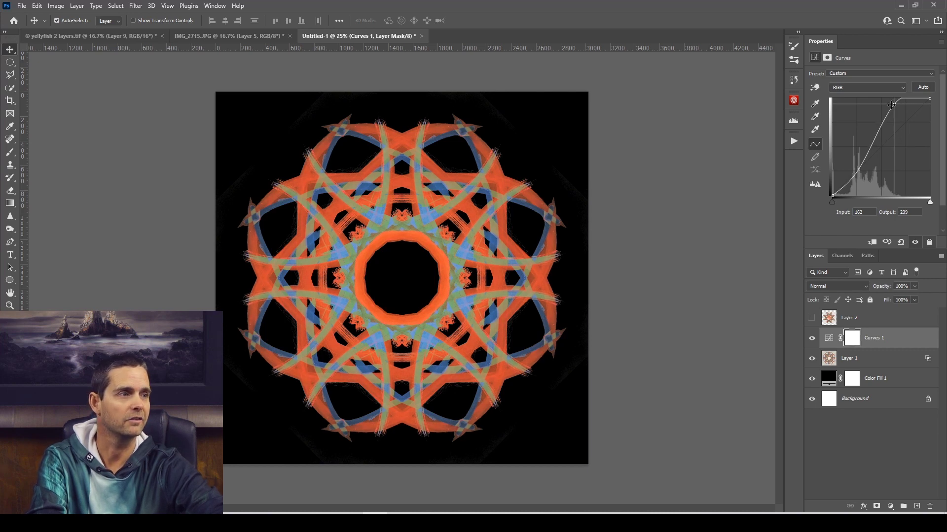
left_click(859, 169)
left_click_drag(860, 168, 860, 169)
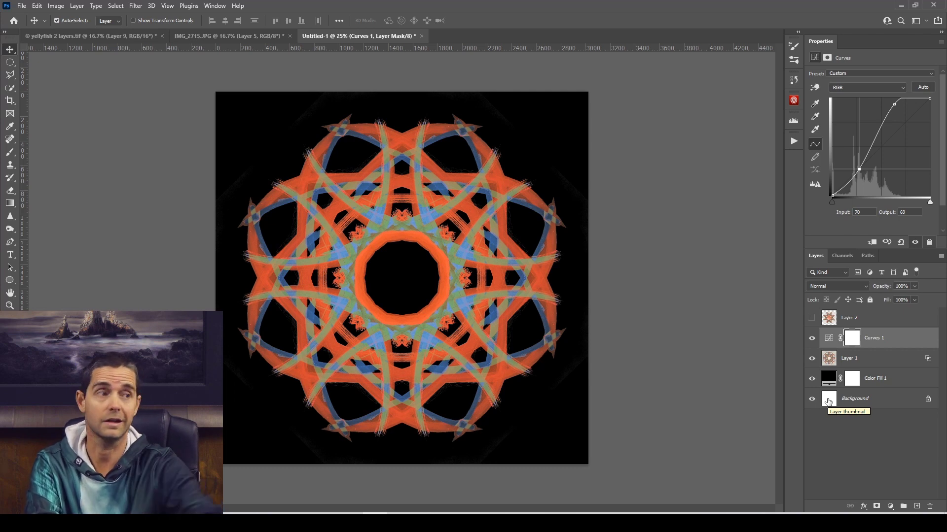
Show Layer 2 and drop out its light areas with Blend If, splitting the This Layer white slider to 148 / 218.
left_click(880, 327)
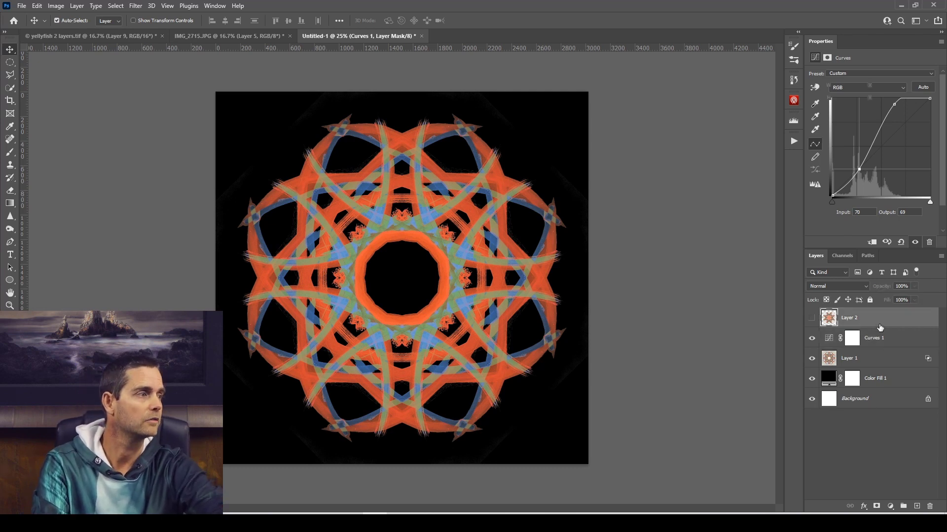
left_click(812, 319)
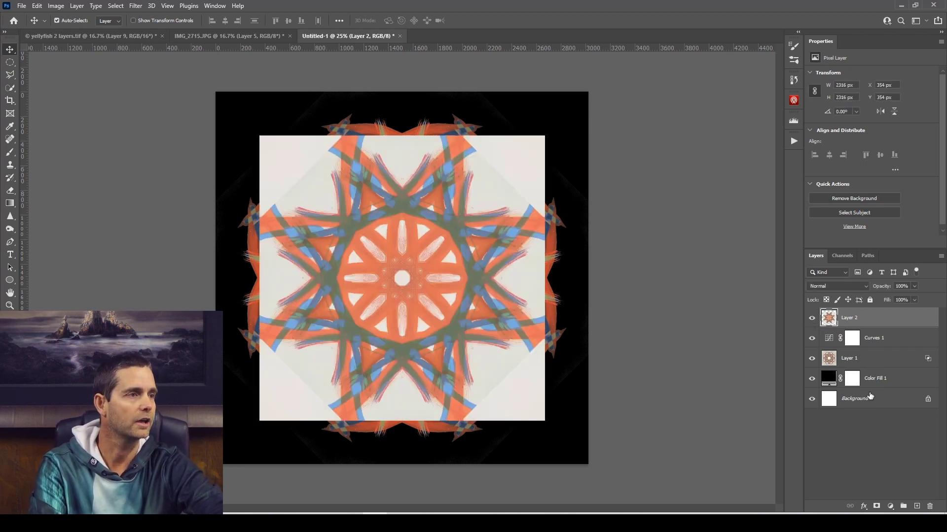
double_click(900, 321)
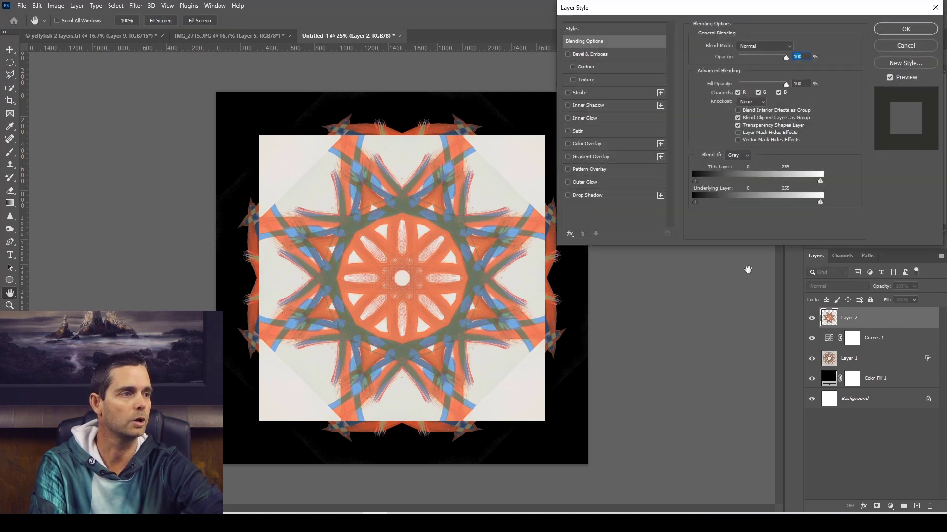
left_click_drag(821, 183, 799, 184)
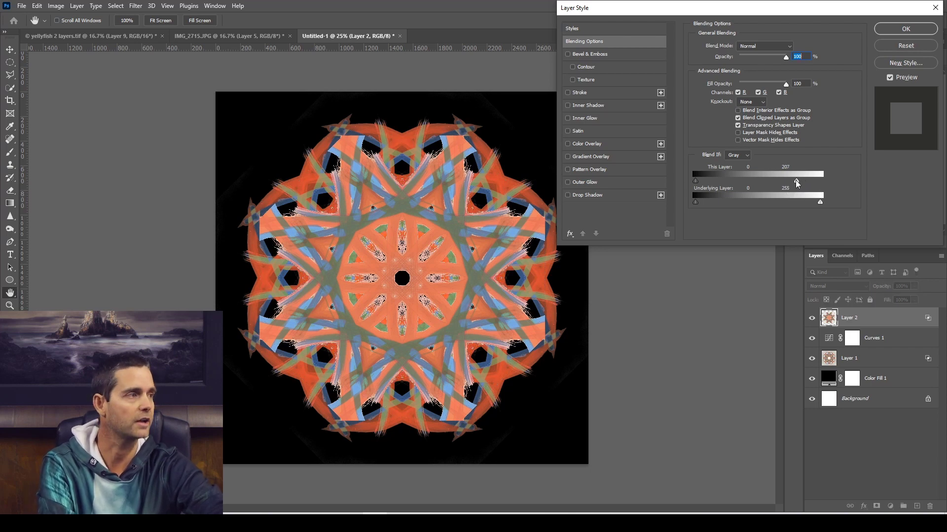
mouse_move(797, 183)
left_mouse_down()
mouse_move(768, 185)
mouse_move(801, 184)
left_mouse_up()
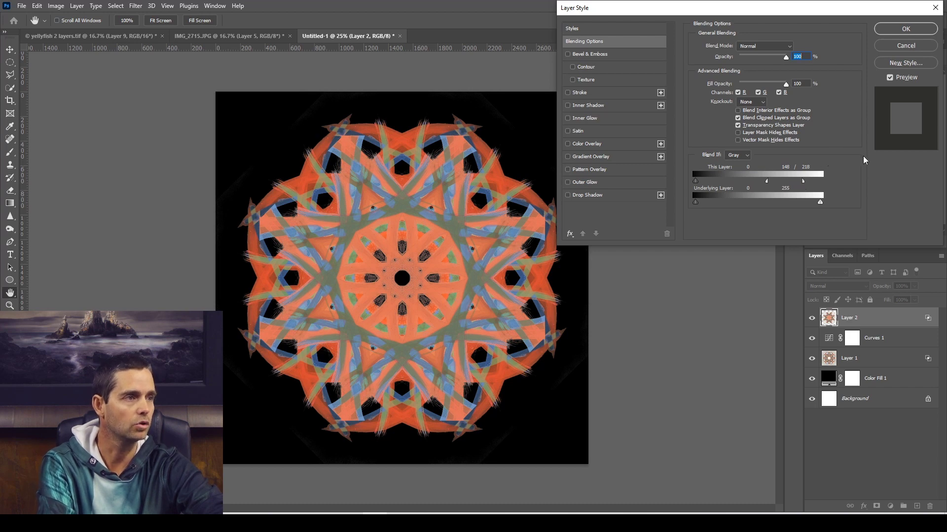
left_click(906, 30)
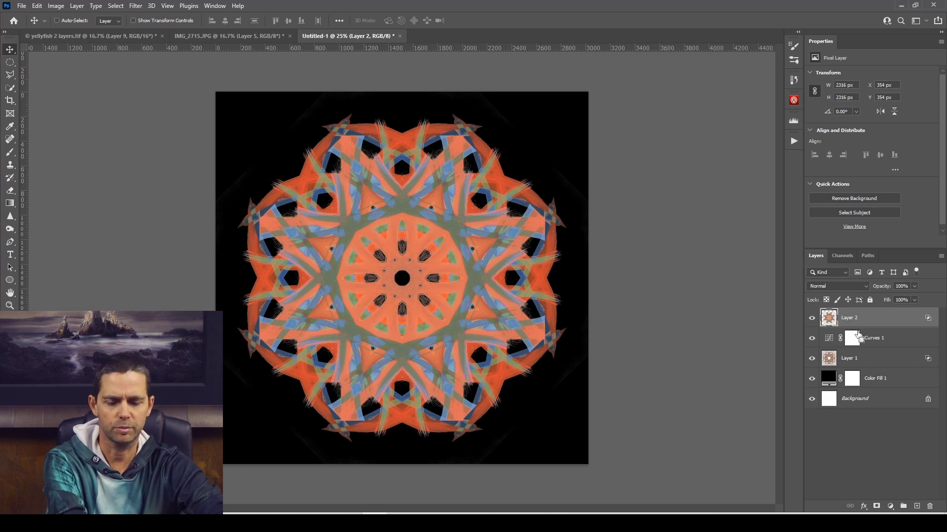
Scale Layer 2 up proportionally about its centre to about 123% with Free Transform.
key("ctrl+t")
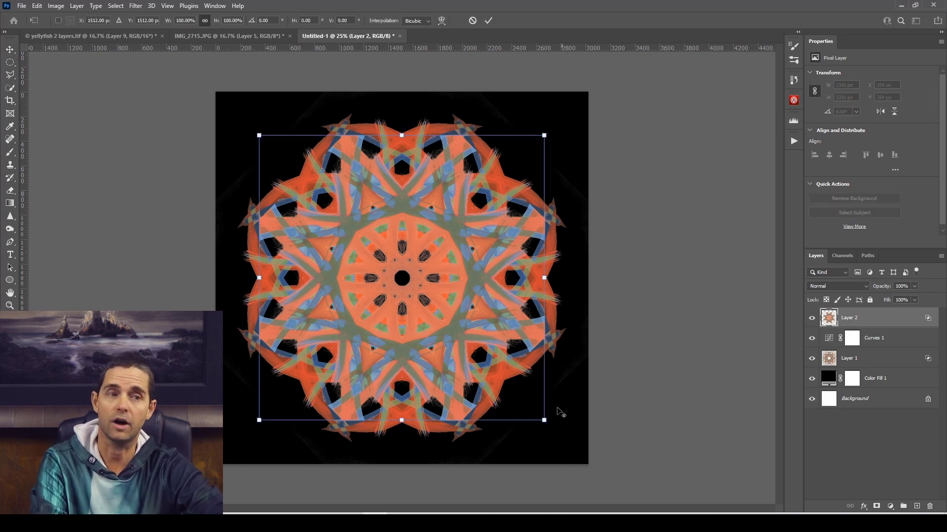
left_click_drag(546, 422, 549, 487)
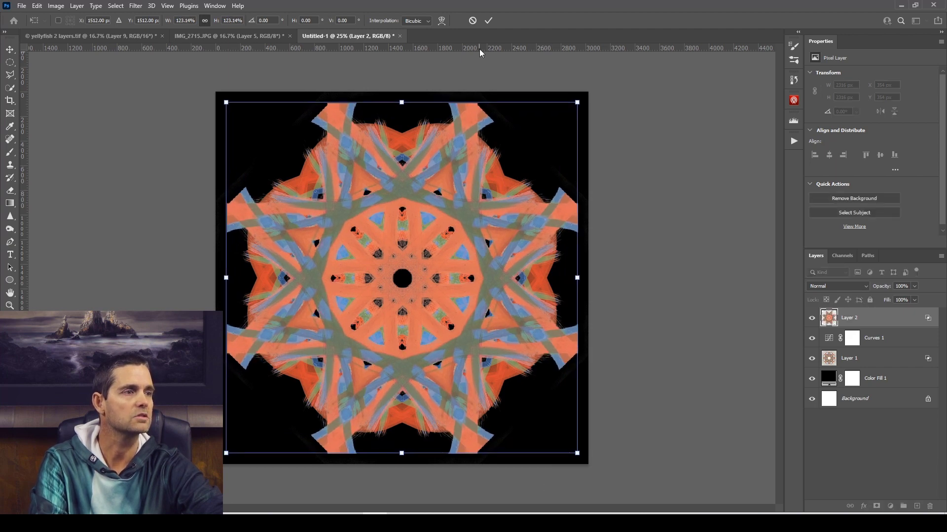
left_click(488, 22)
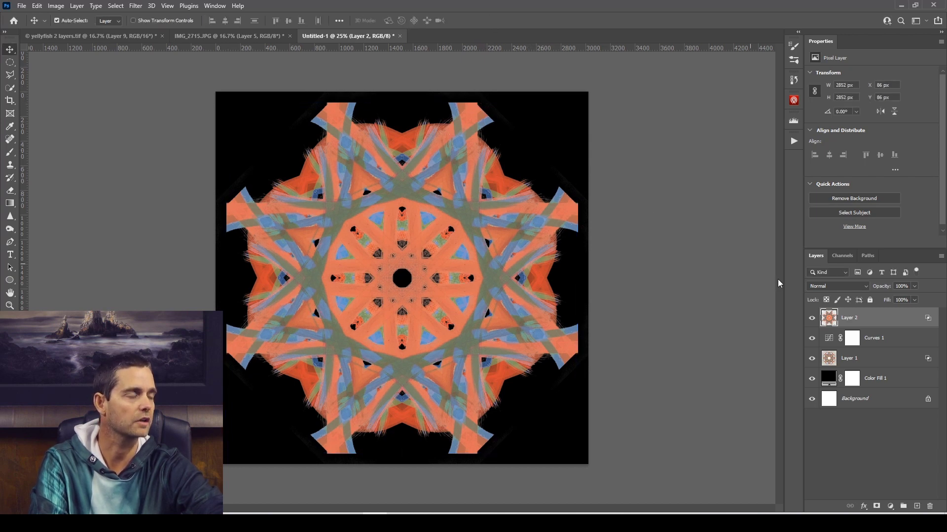
Add a layer mask to Layer 2 and set the Brush tool's round tip to maximum hardness.
left_click(877, 507)
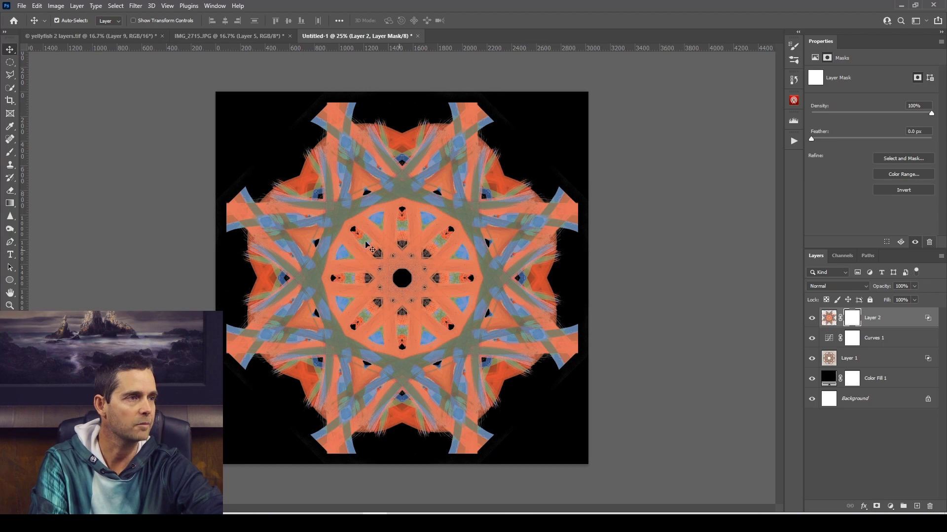
key("b")
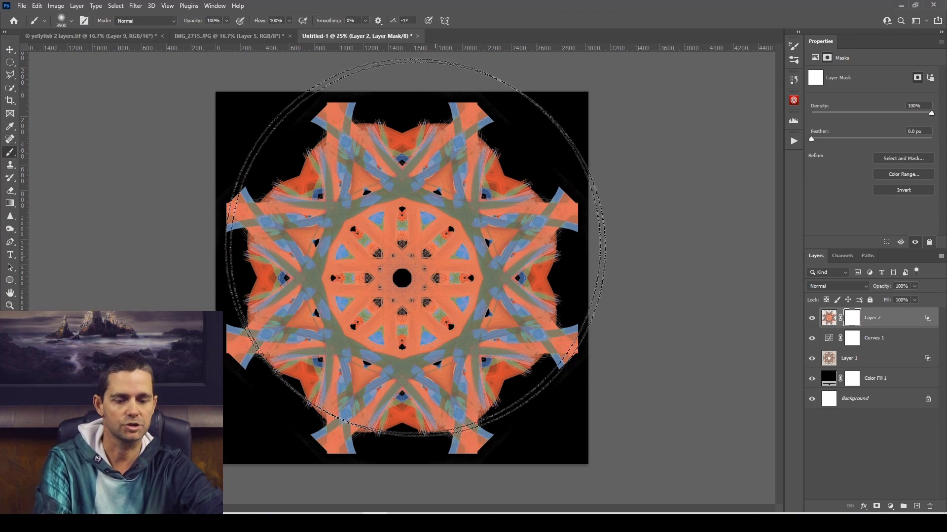
key("bracketleft")
key("bracketleft")
key("bracketleft")
key("bracketleft")
key("bracketleft")
key("bracketleft")
key("bracketleft")
key("bracketleft")
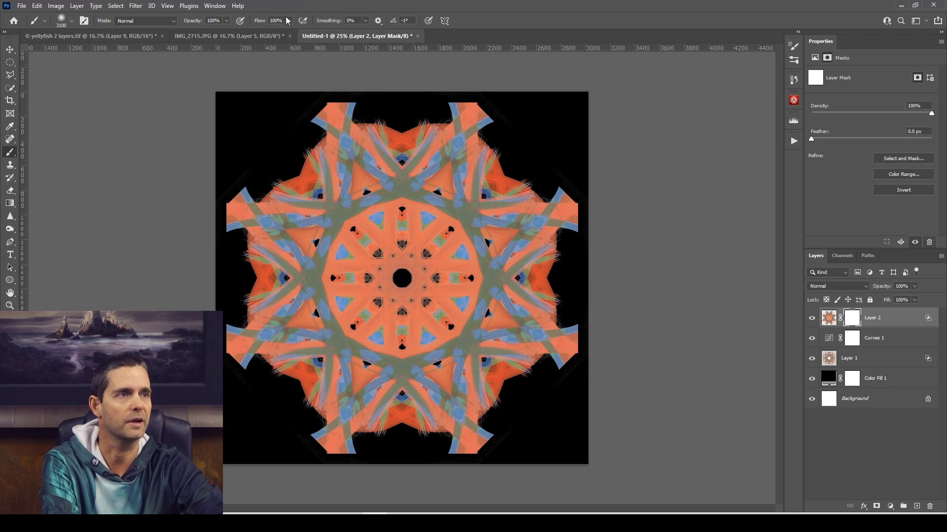
left_click(73, 23)
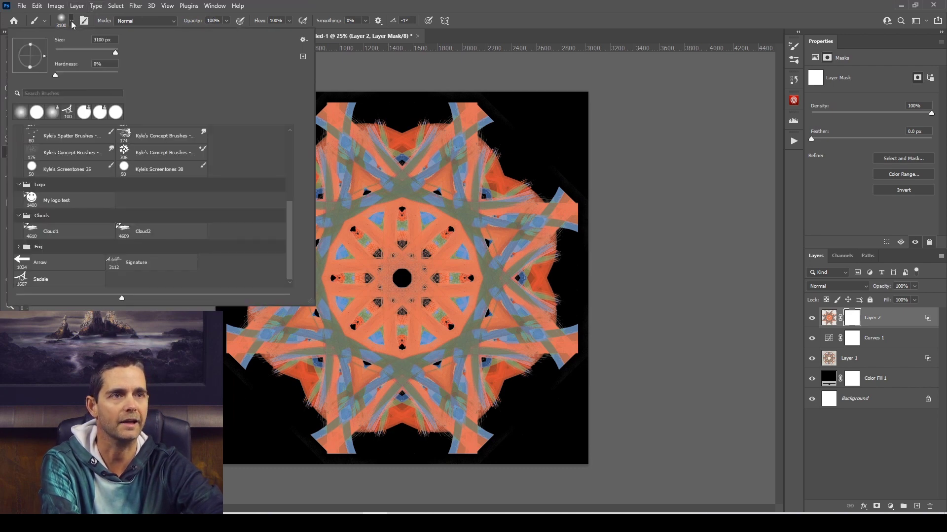
left_click_drag(57, 75, 128, 78)
key("Return")
Mask out the outer ends of Layer 2's strokes with black dabs of a 1400 px hard round brush, leaving concave curves between the star points.
key("bracketleft")
key("bracketleft")
key("bracketleft")
key("bracketleft")
key("bracketleft")
key("bracketleft")
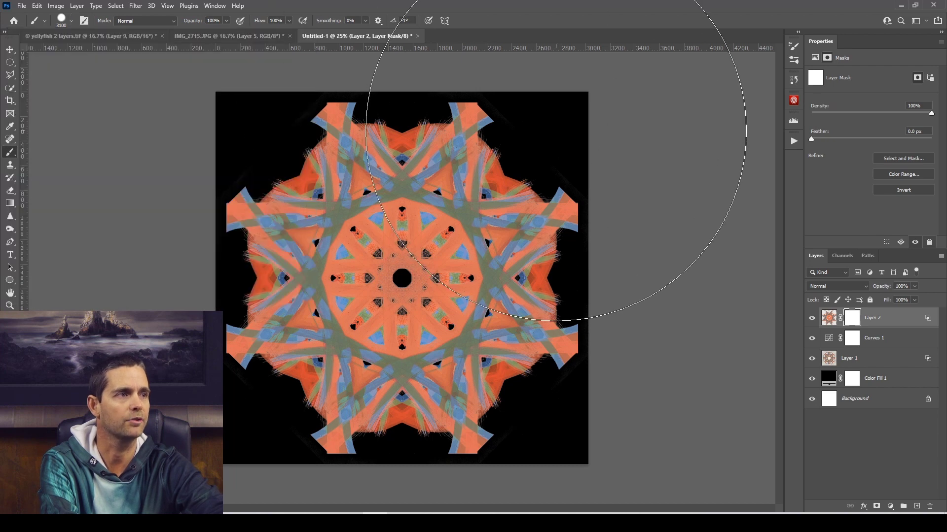
key("bracketleft")
key("bracketleft")
key("bracketleft")
key("bracketleft")
key("bracketleft")
key("bracketleft")
key("bracketleft")
key("bracketleft")
key("bracketleft")
key("bracketleft")
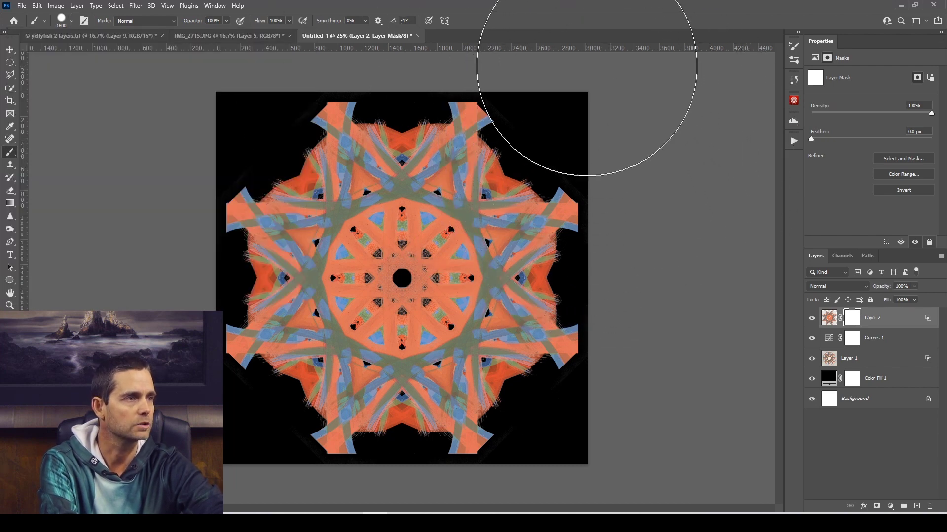
key("bracketleft")
key("bracketleft")
key("bracketleft")
key("bracketleft")
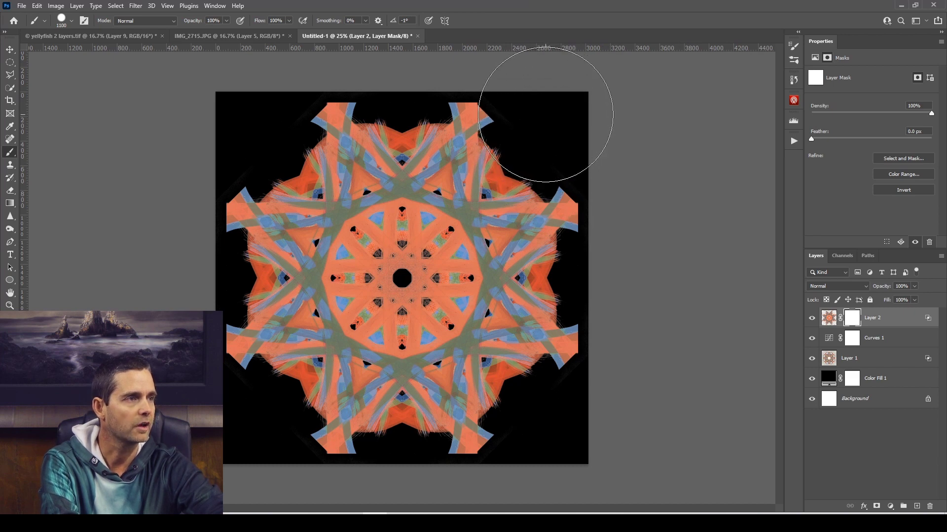
key("bracketleft")
key("bracketright")
key("bracketright")
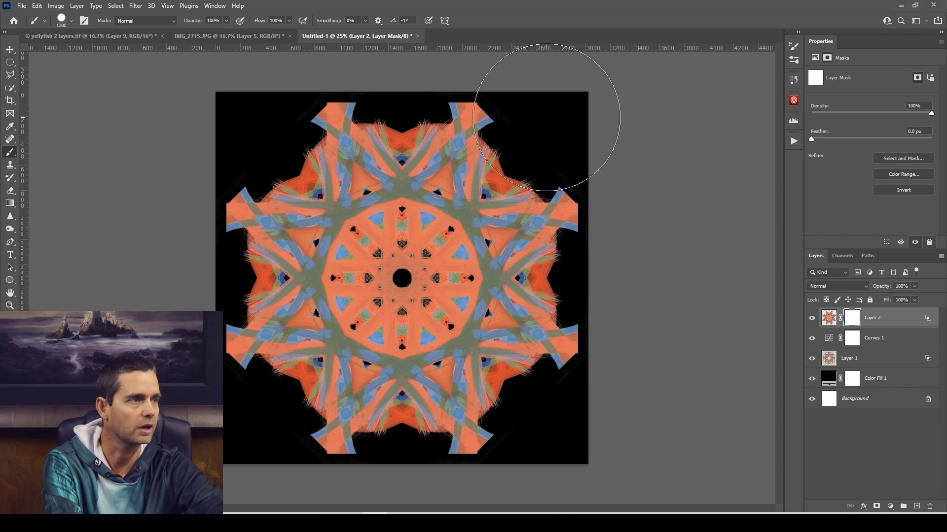
key("bracketright")
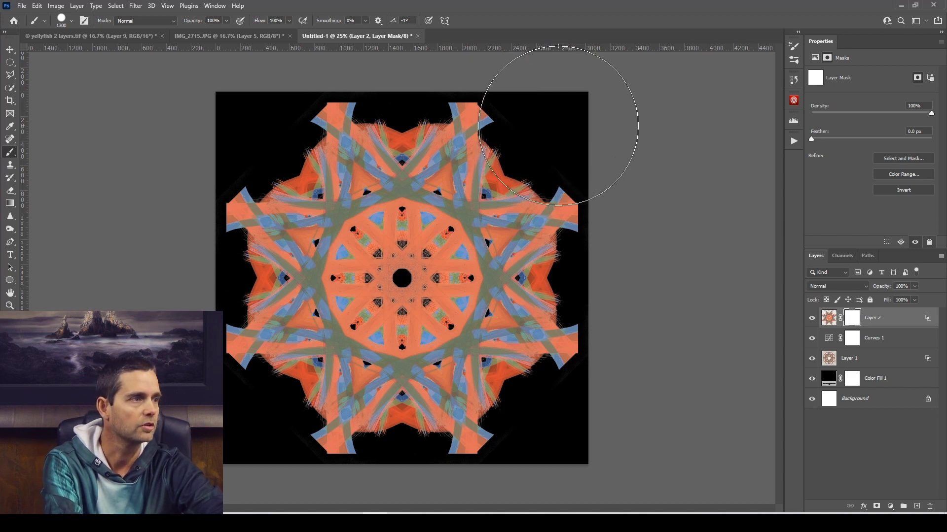
key("bracketright")
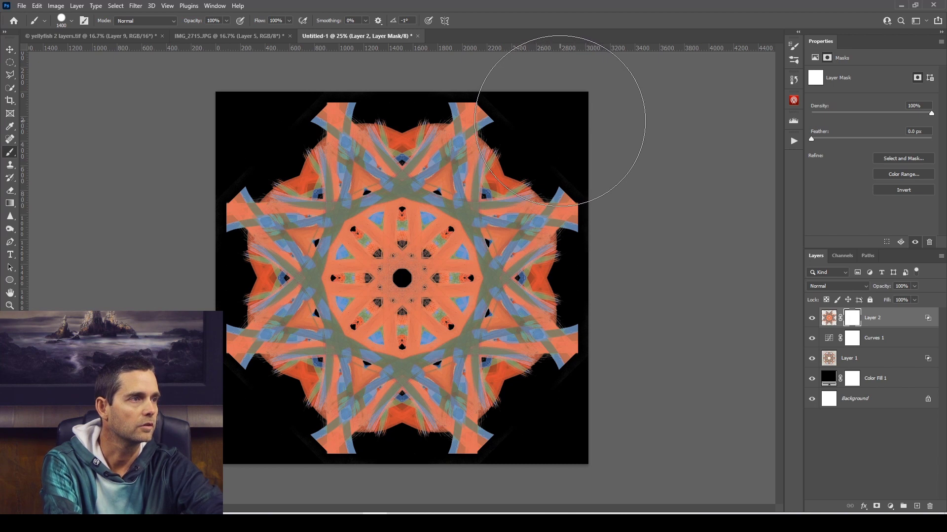
left_click(560, 120)
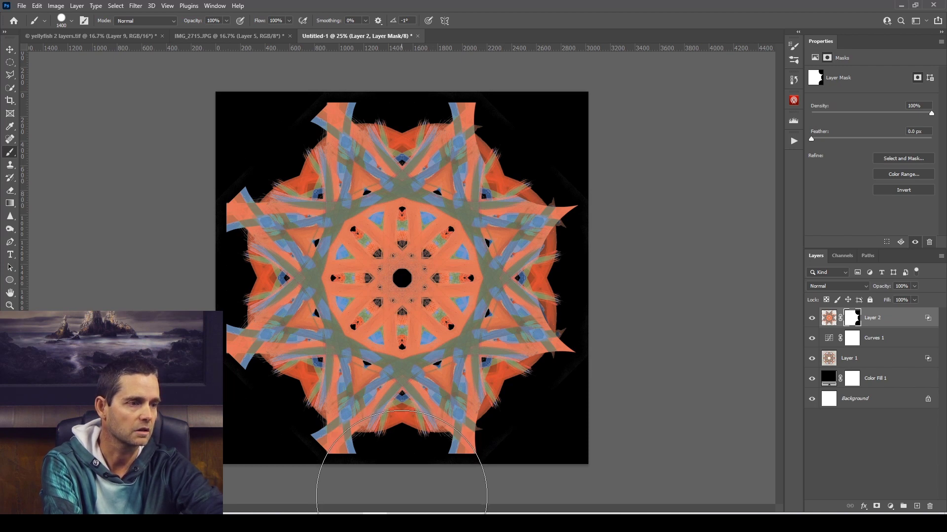
left_click(402, 495)
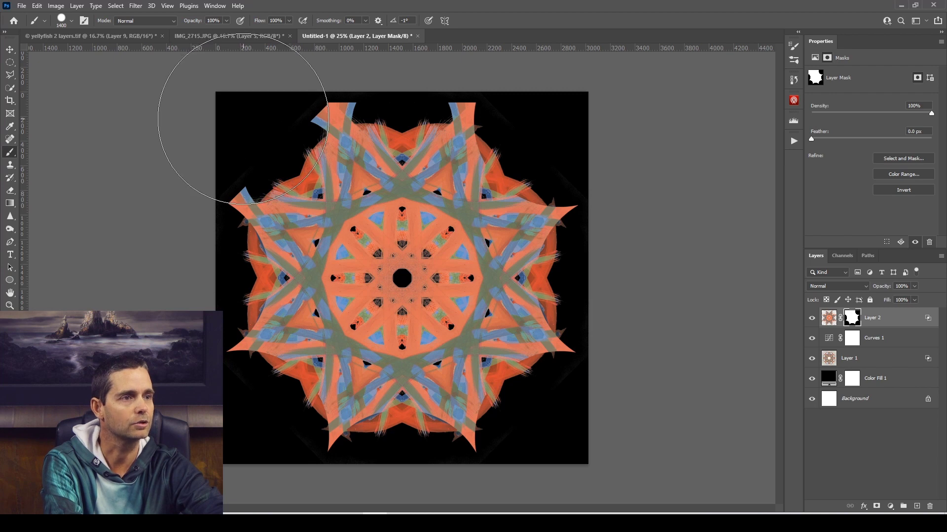
left_click(243, 119)
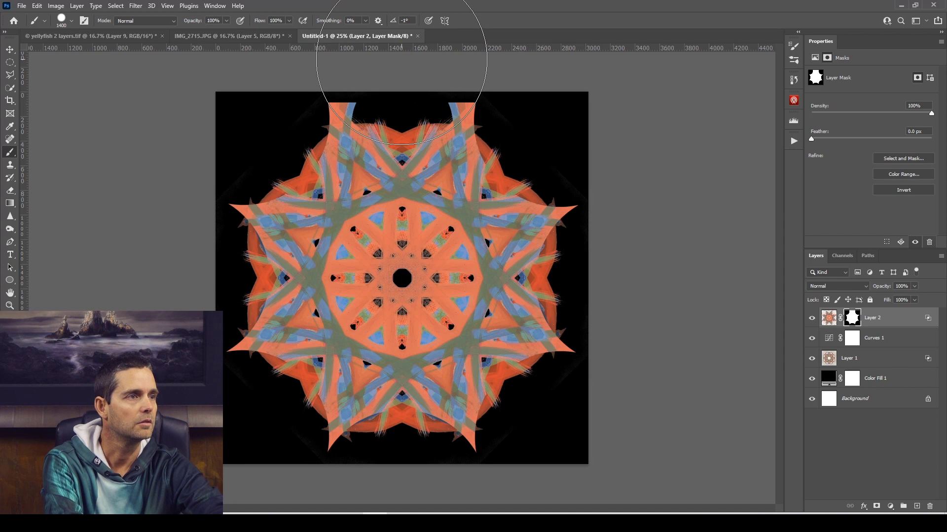
left_click(401, 59)
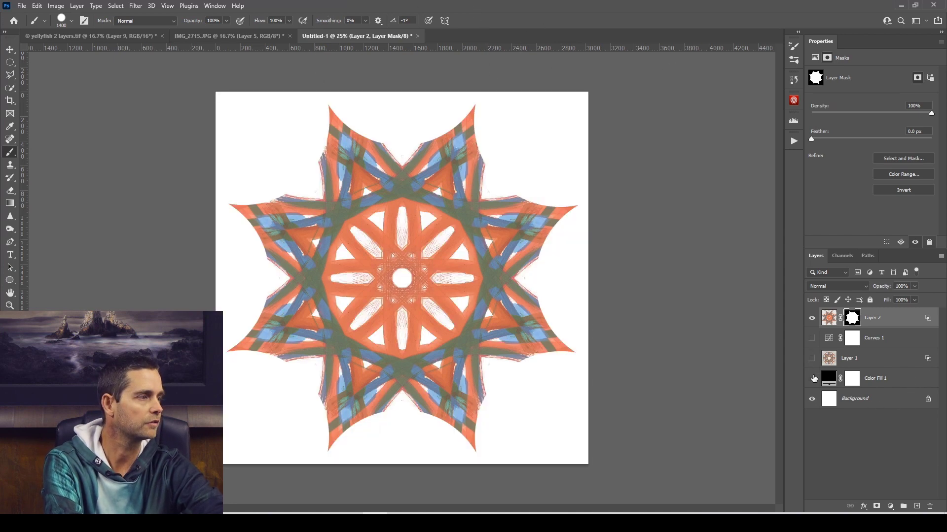
Show the black Color Fill 1 layer and compare Layer 2 with its mask disabled and enabled.
left_click(812, 378)
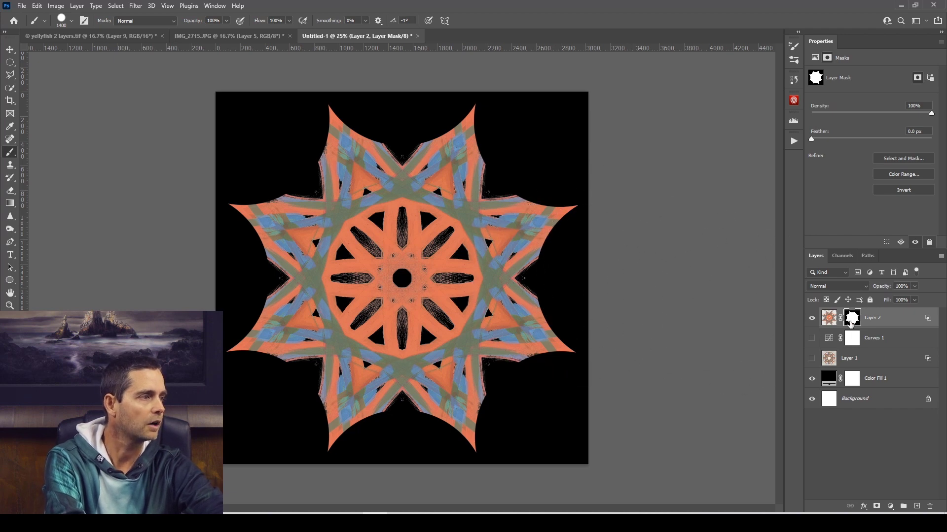
left_click(851, 322, "shift")
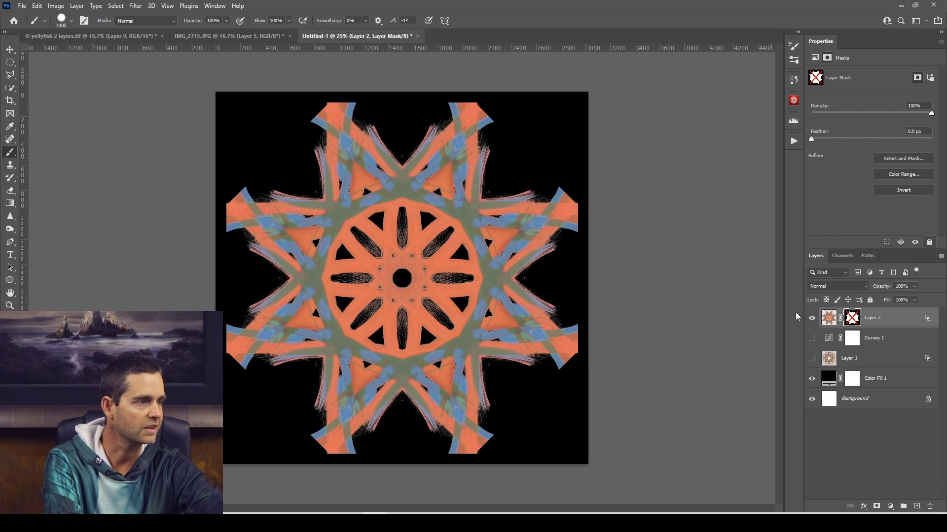
left_click(852, 321, "shift")
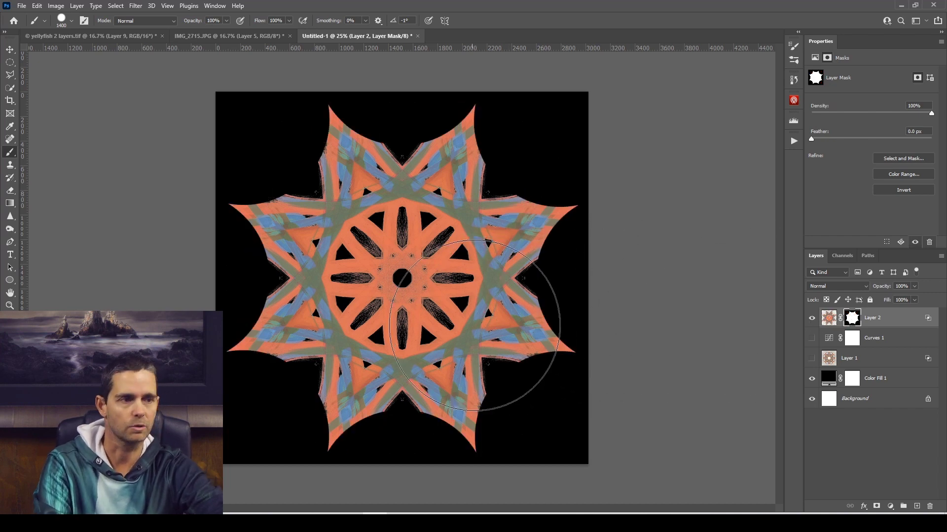
Soften the brush tip, reduce it to 900 px and paint white on Layer 2's mask in the star's right-hand notch.
left_click(69, 24)
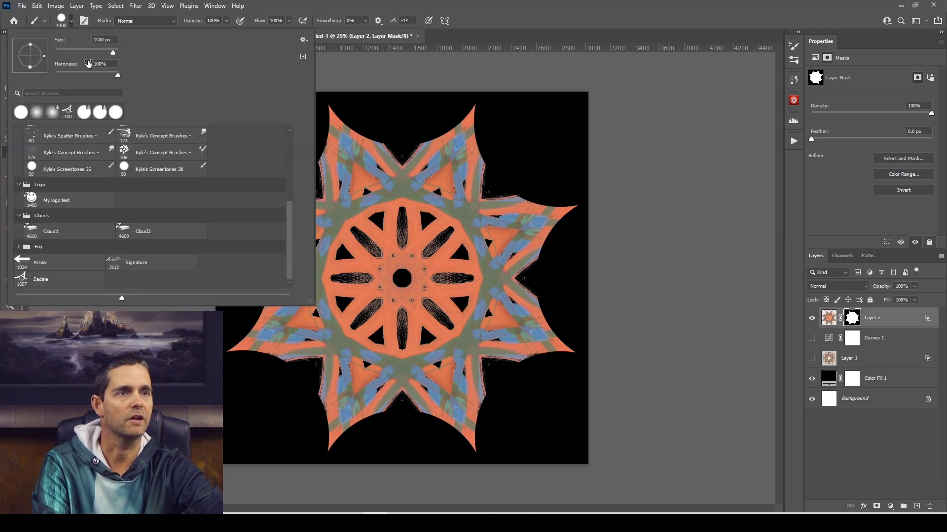
left_click(344, 11)
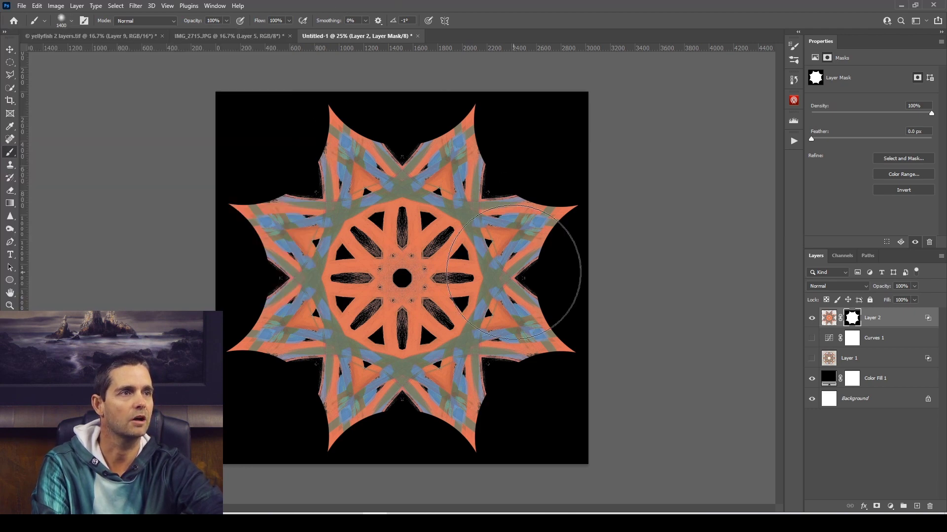
key("bracketleft")
key("bracketleft")
key("bracketleft")
key("bracketleft")
key("bracketleft")
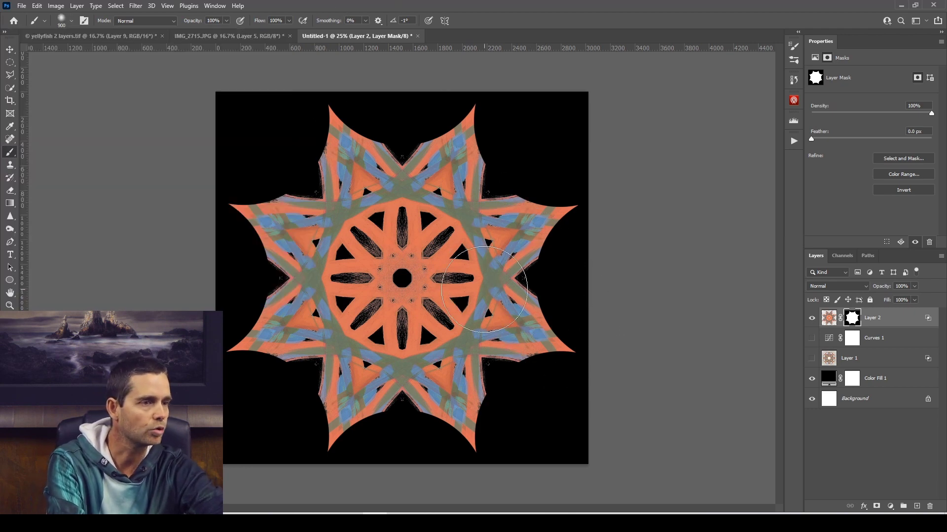
mouse_move(497, 295)
left_mouse_down()
mouse_move(539, 289)
mouse_move(546, 275)
mouse_move(538, 279)
left_mouse_up()
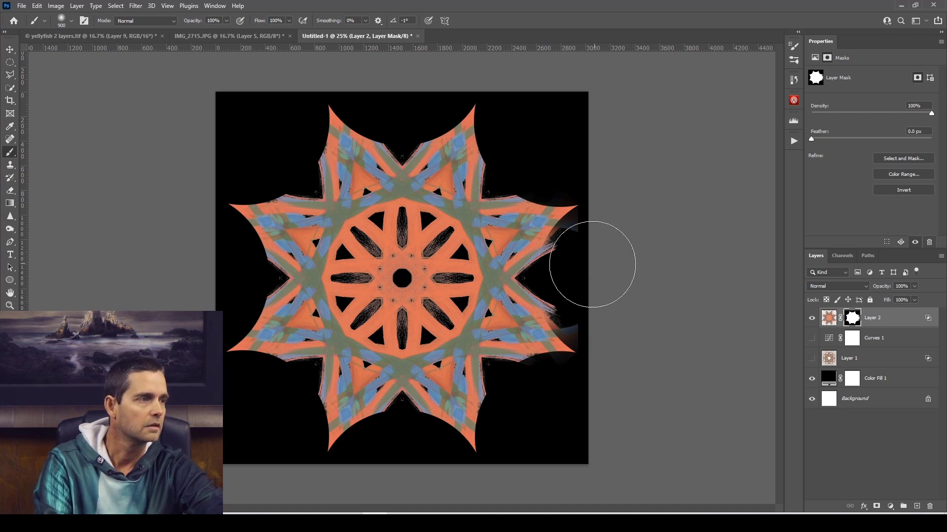
key("bracketleft")
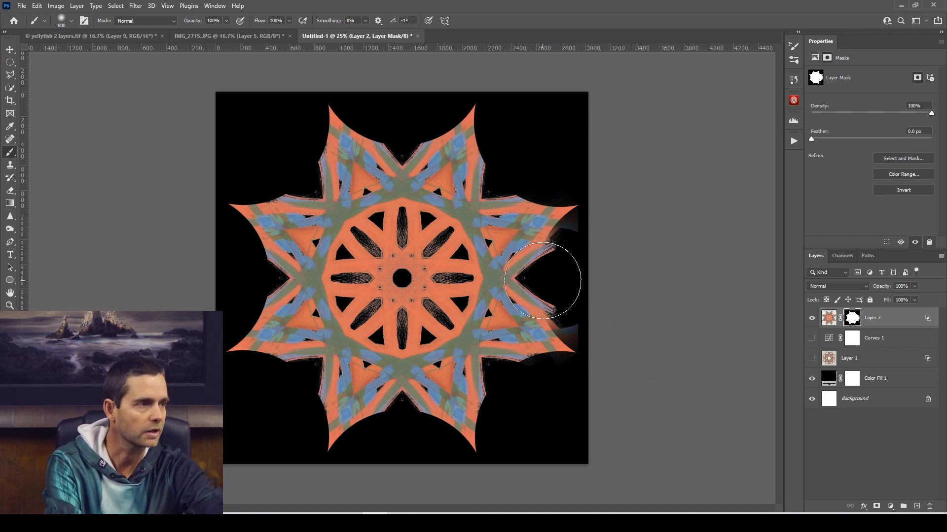
key("bracketleft")
key("bracketleft")
key("bracketleft")
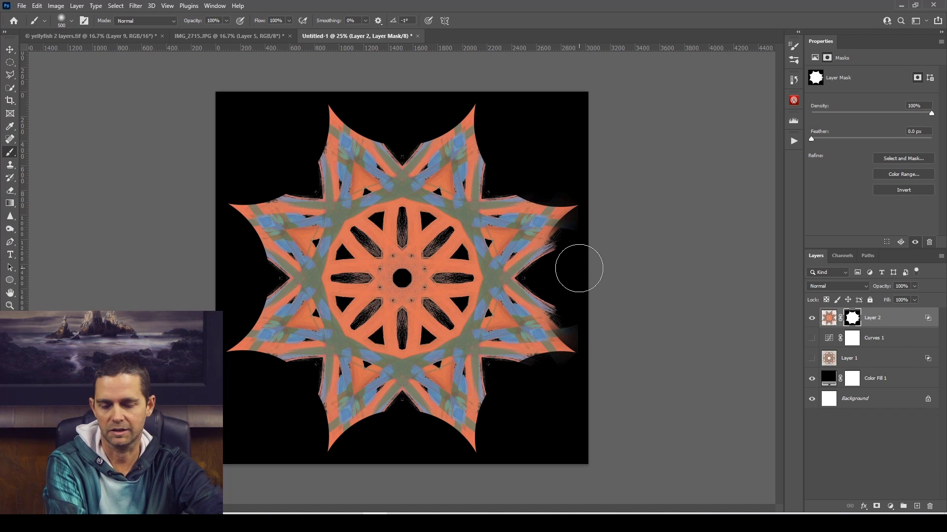
key("bracketright")
key("bracketright")
key("bracketright")
key("bracketright")
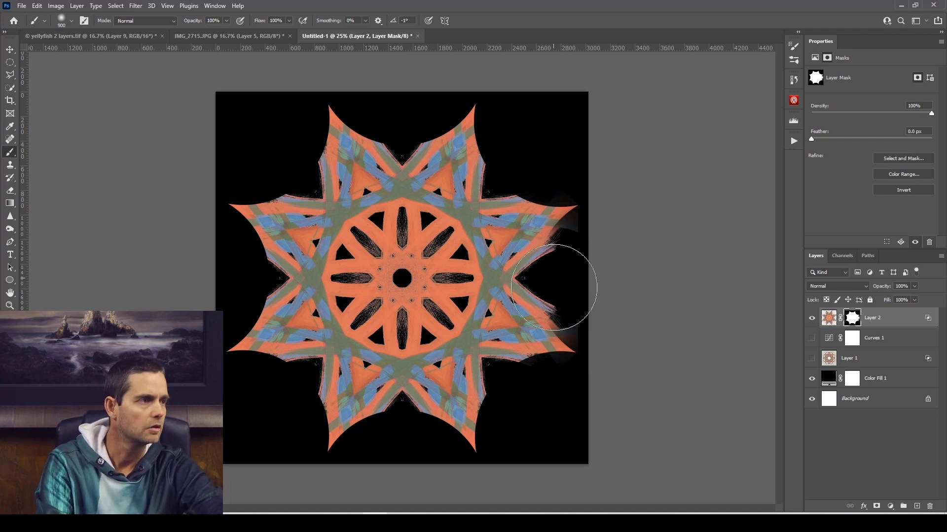
Paint white with the soft 900 px brush in the star's remaining notches on Layer 2's mask, bringing back the faded stroke ends.
left_click(509, 385)
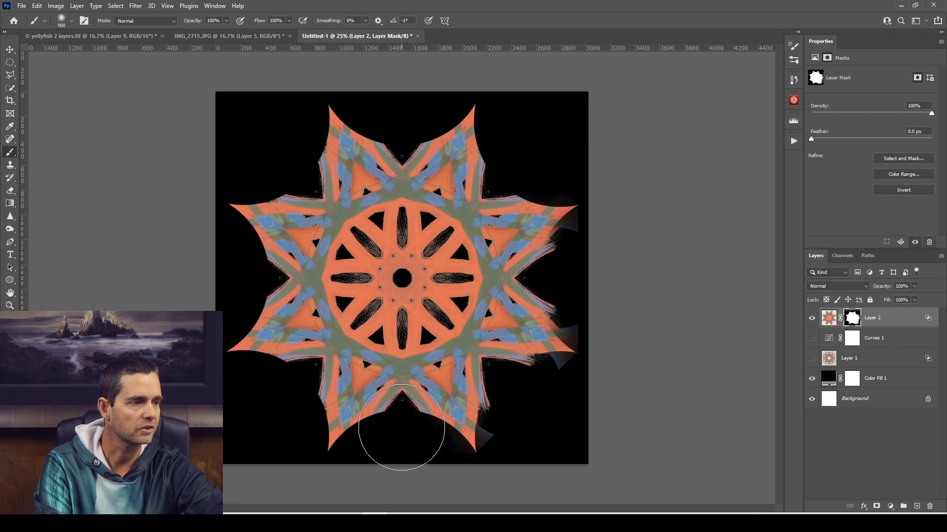
left_click(402, 427)
left_click(401, 426)
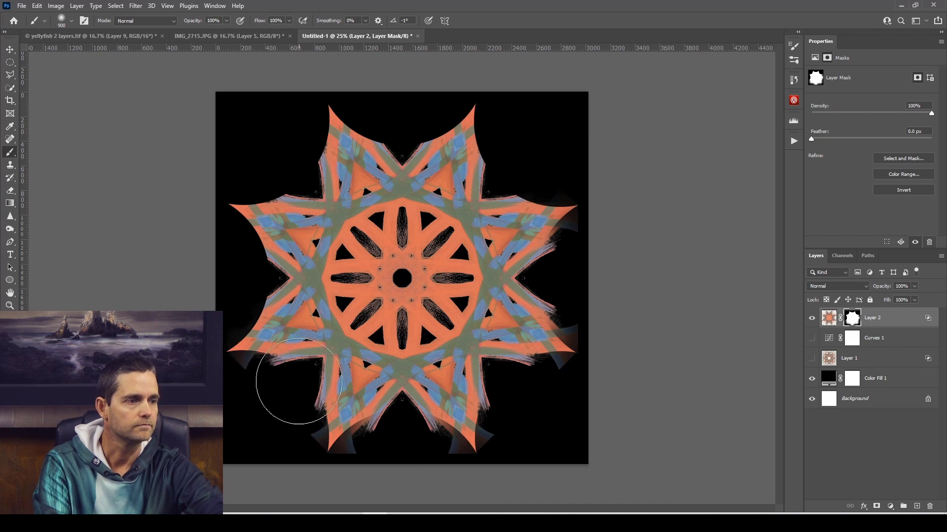
left_click(260, 279)
left_click(261, 280)
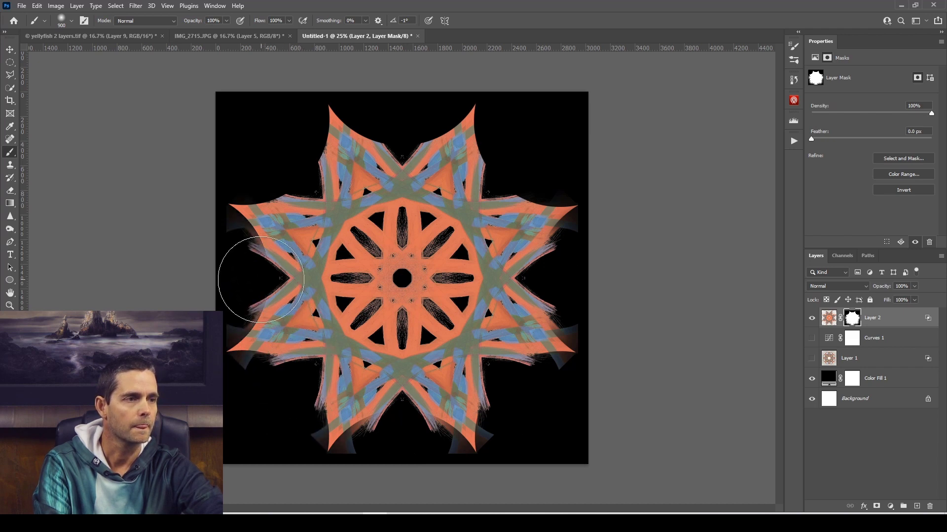
left_click(306, 186)
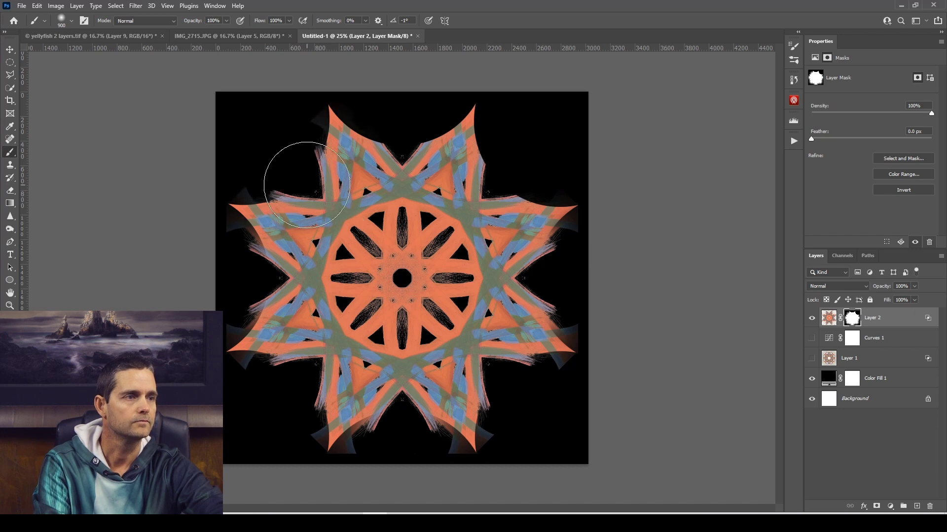
left_click(296, 172)
left_click(292, 164)
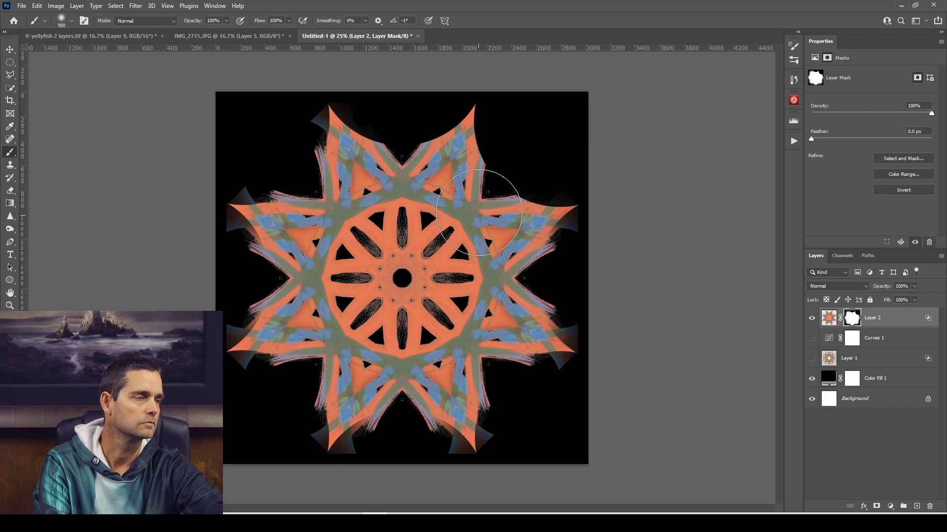
key("ctrl+z")
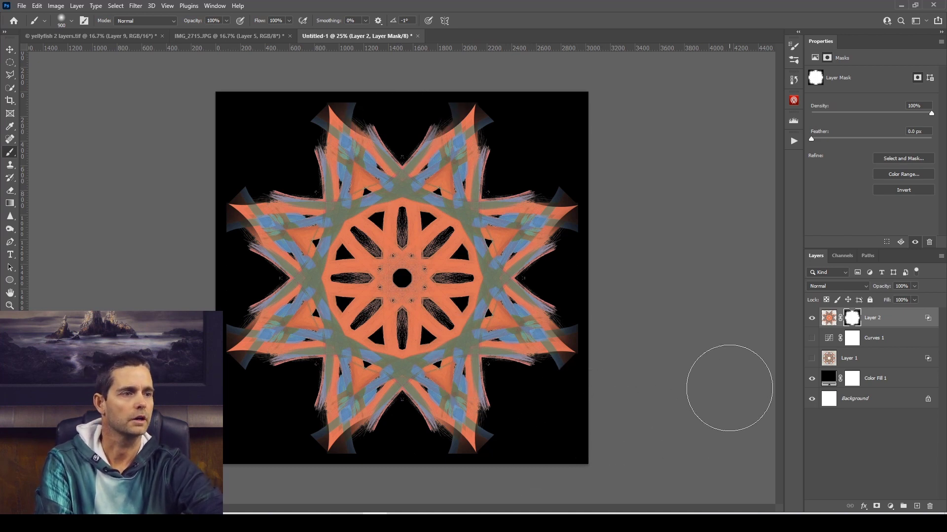
Make the Curves 1 adjustment and Layer 1 visible again beneath the masked star.
left_click(811, 339)
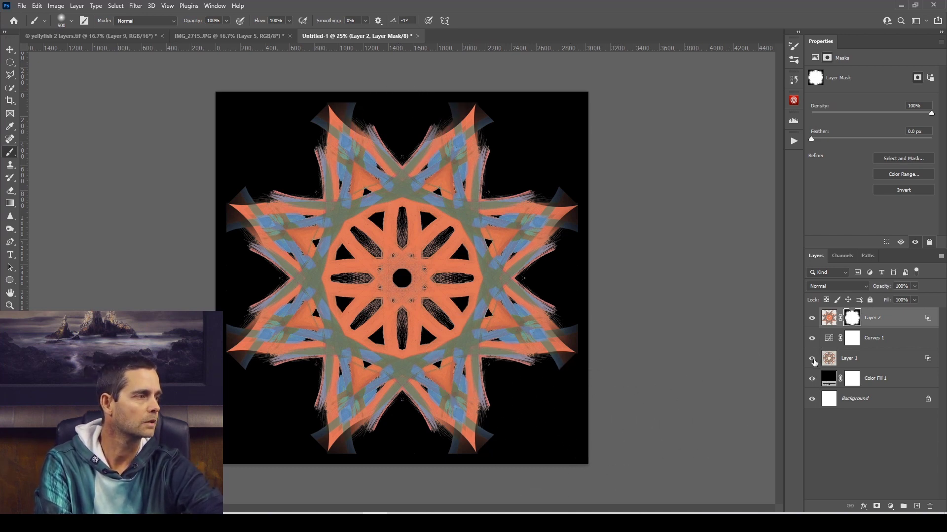
left_click(812, 359)
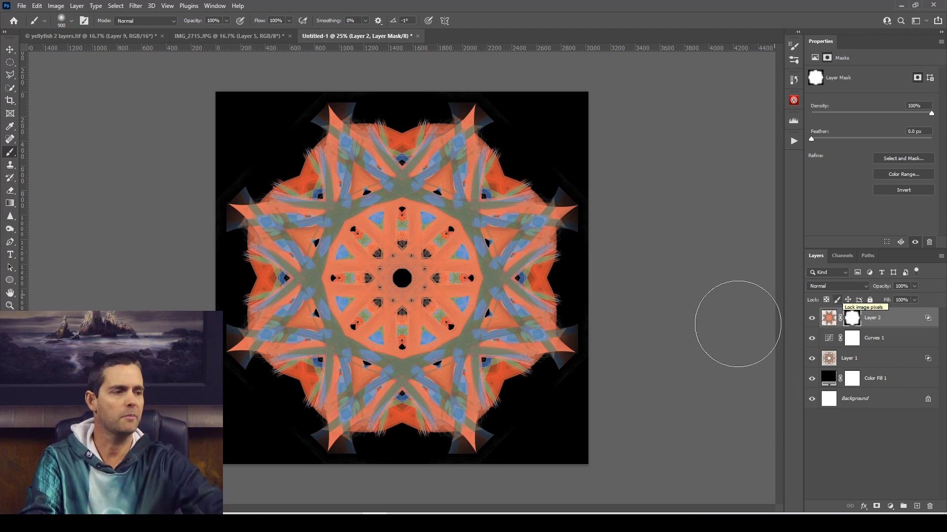
Switch to the browser to view the Mandala #1 artwork on OpenSea, and return to Photoshop.
left_click(254, 523)
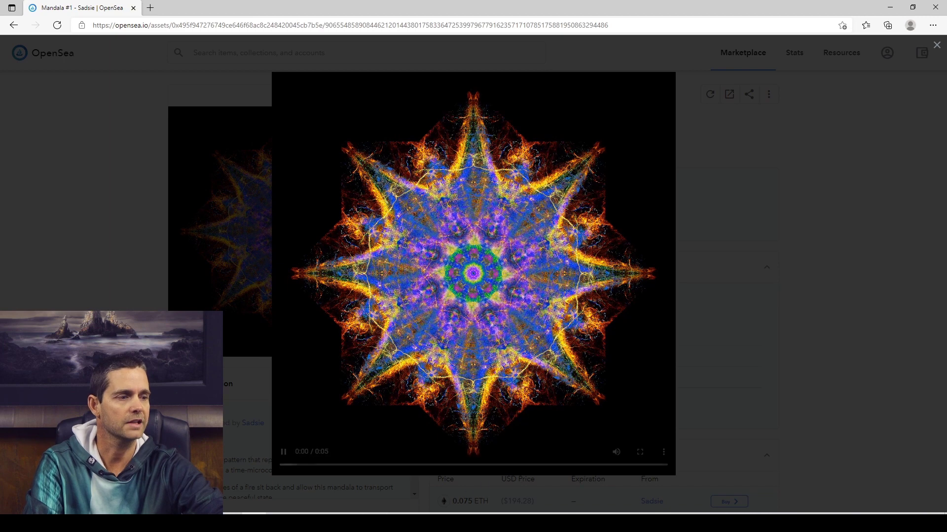
left_click(374, 523)
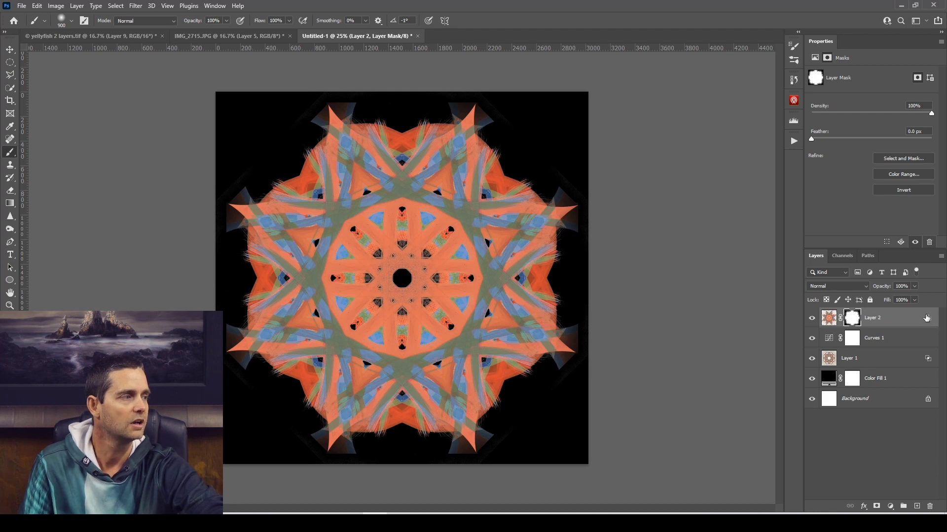
Add an empty layer above Layer 2 and merge it down, applying Layer 2's mask in the merge.
mouse_move(927, 318)
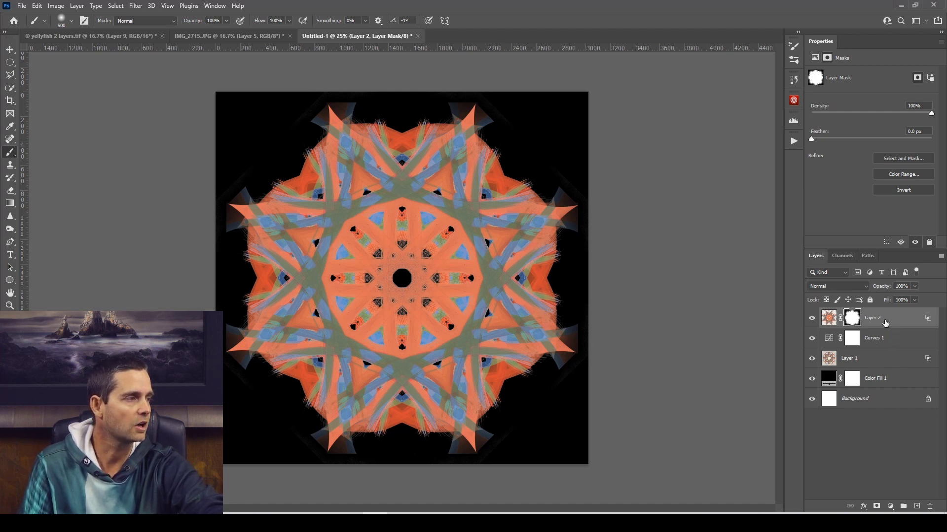
left_click(917, 508)
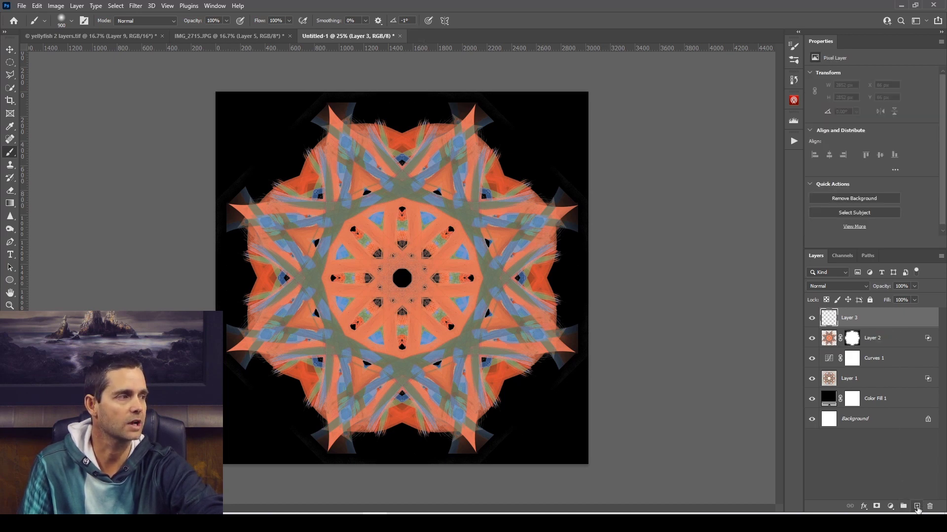
right_click(876, 320)
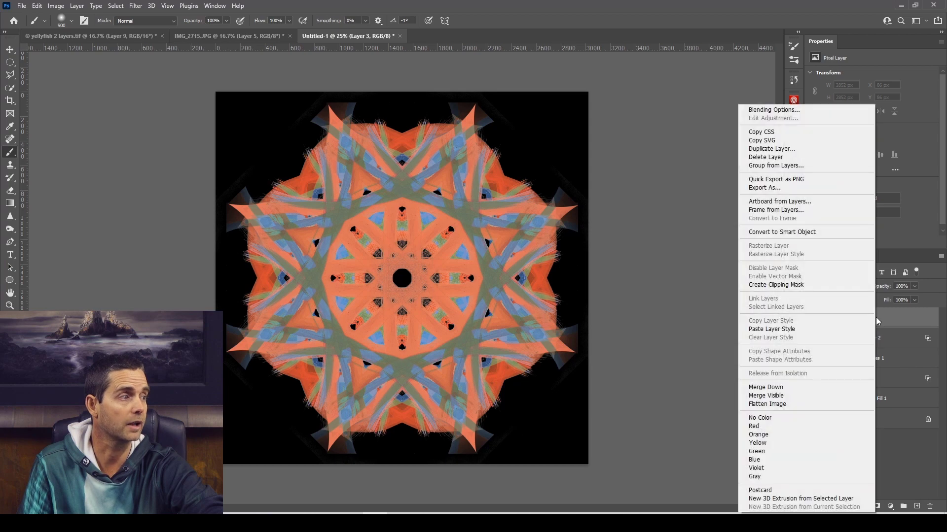
left_click(824, 388)
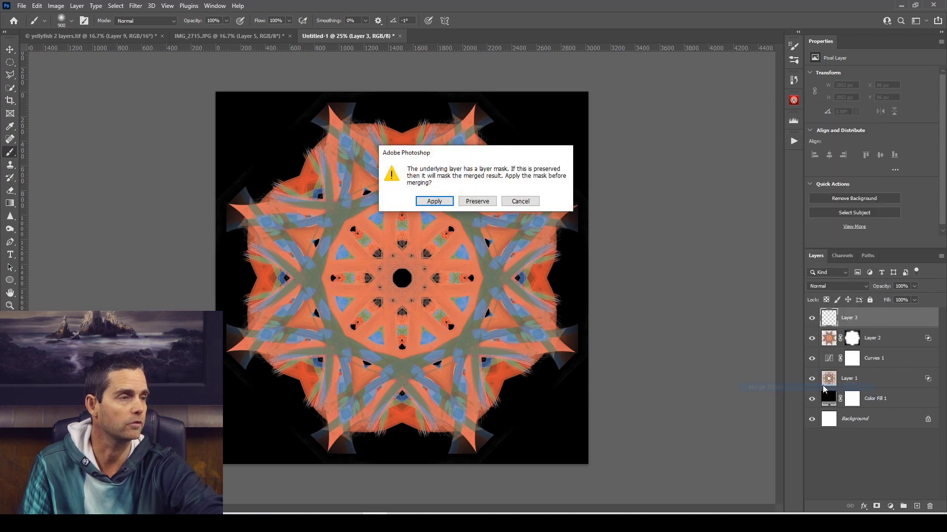
left_click(448, 201)
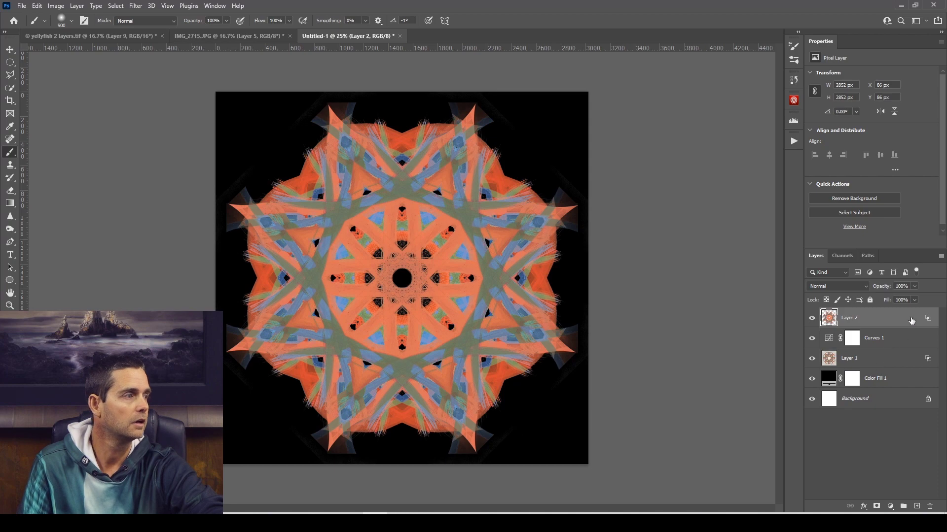
Compare the mandala with and without Layer 2, and set Layer 2's blend mode to Divide.
left_click(811, 320)
left_click(812, 320)
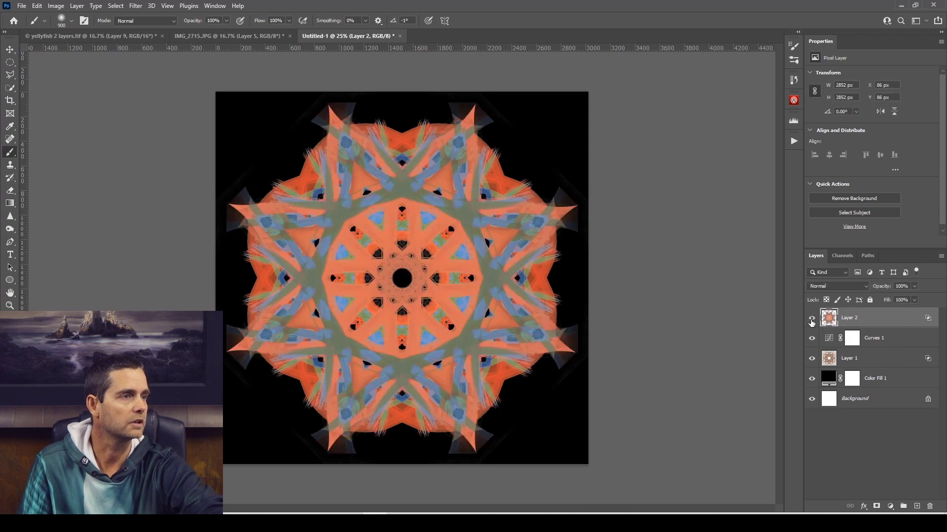
left_click(854, 292)
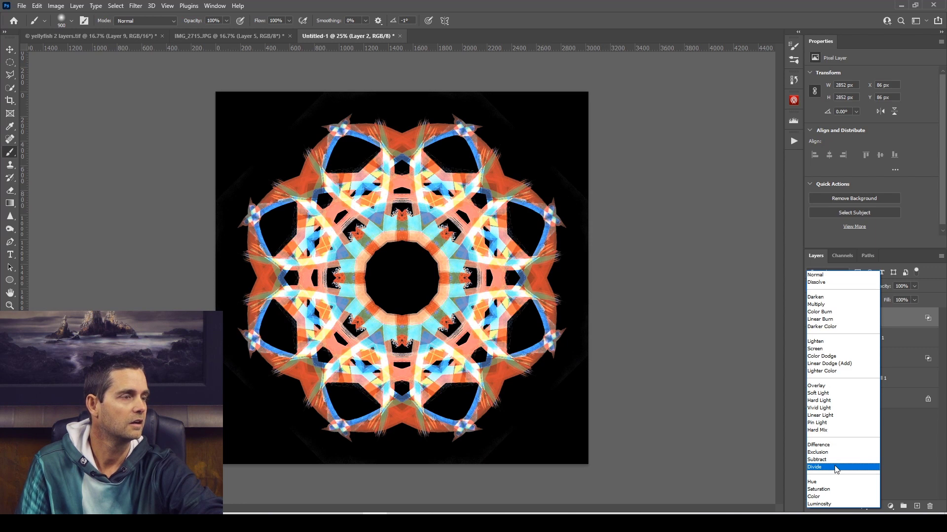
left_click(837, 467)
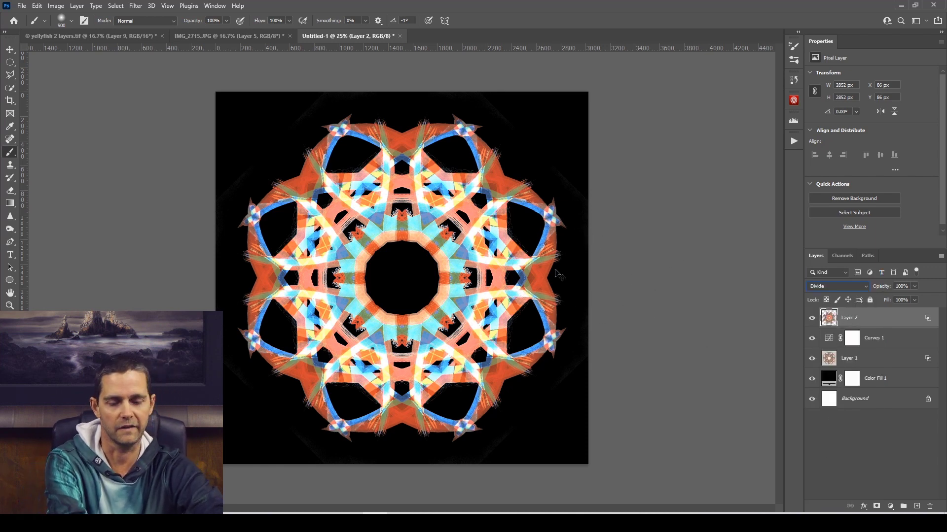
Try rotating Layer 2 about 22° clockwise over the mandala beneath it.
key("ctrl+t")
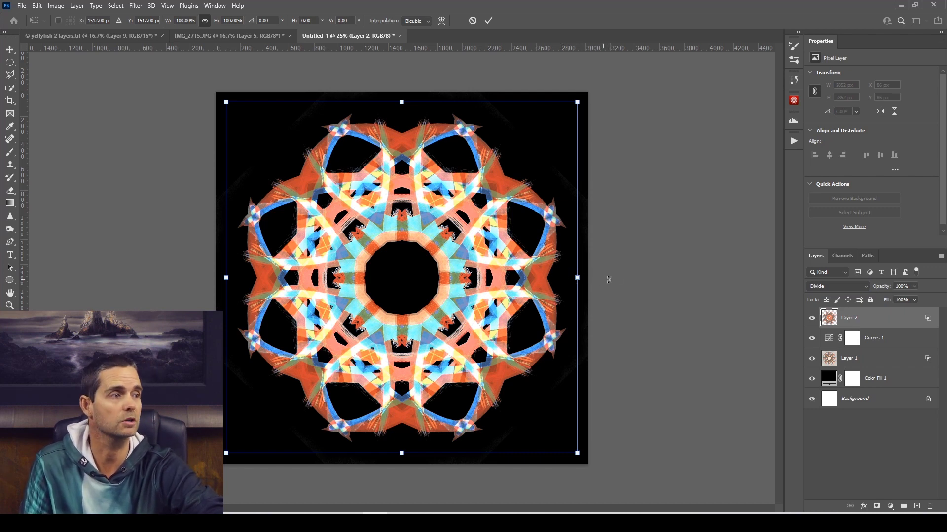
left_click_drag(616, 278, 535, 99)
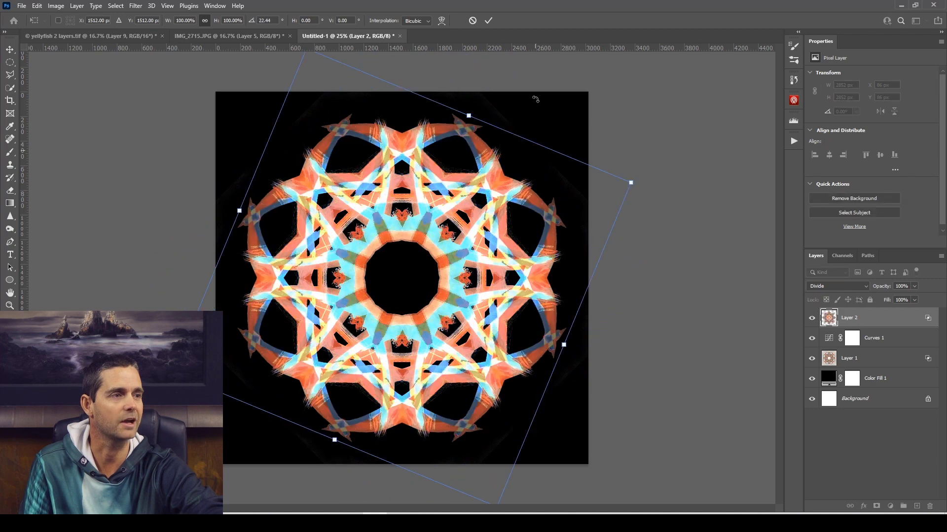
left_click(486, 20)
key("b")
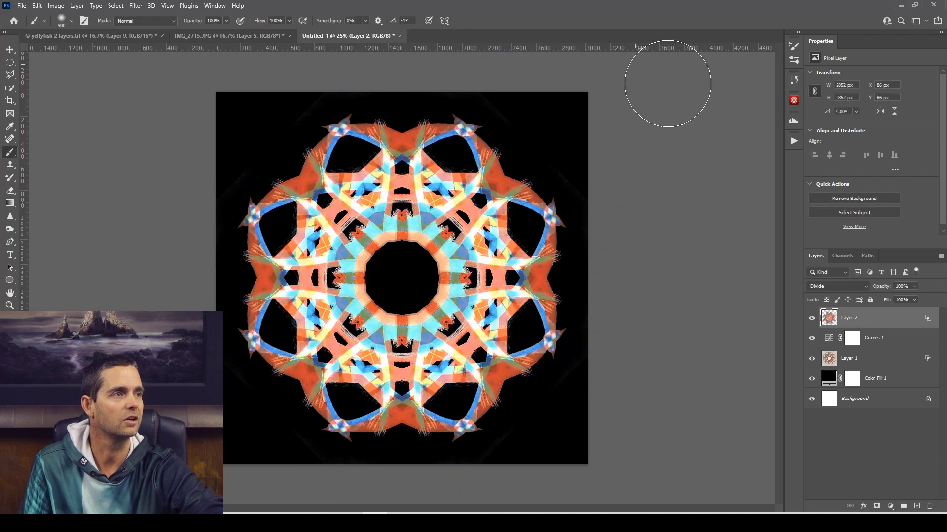
Set Layer 2's blend mode to Screen and try rotating the layer over the mandala beneath it.
left_click(862, 286)
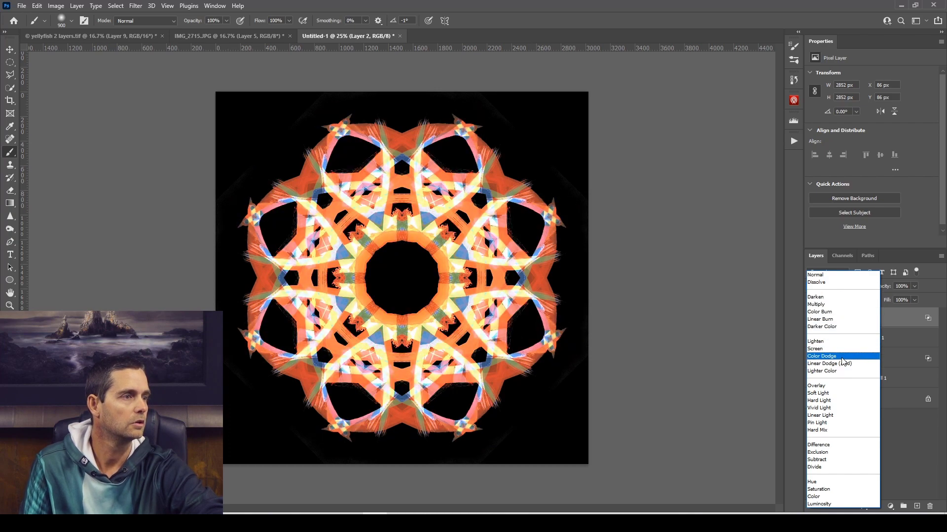
left_click(842, 352)
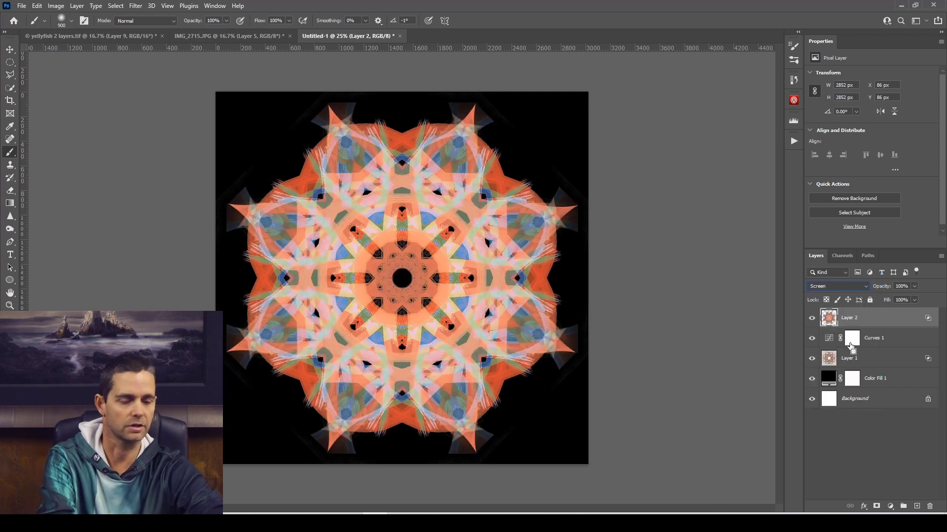
key("ctrl+t")
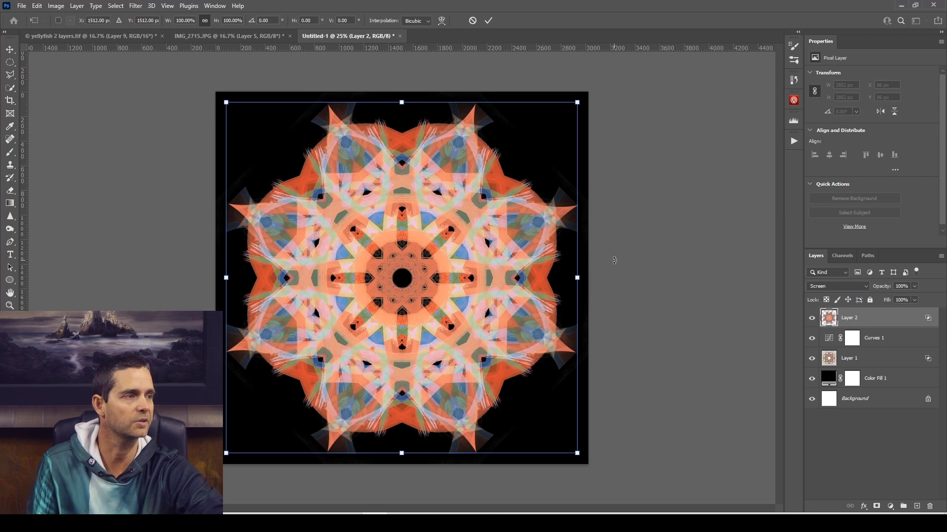
mouse_move(613, 262)
left_mouse_down()
mouse_move(619, 296)
mouse_move(591, 382)
mouse_move(471, 460)
mouse_move(314, 456)
mouse_move(243, 414)
mouse_move(221, 219)
mouse_move(222, 291)
mouse_move(434, 416)
mouse_move(566, 387)
mouse_move(620, 300)
mouse_move(613, 266)
left_mouse_up()
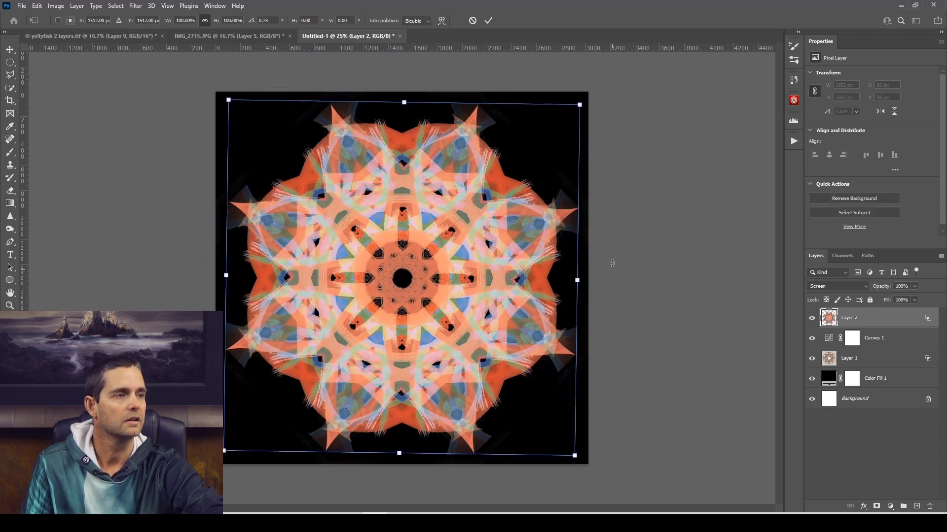
left_click(473, 21)
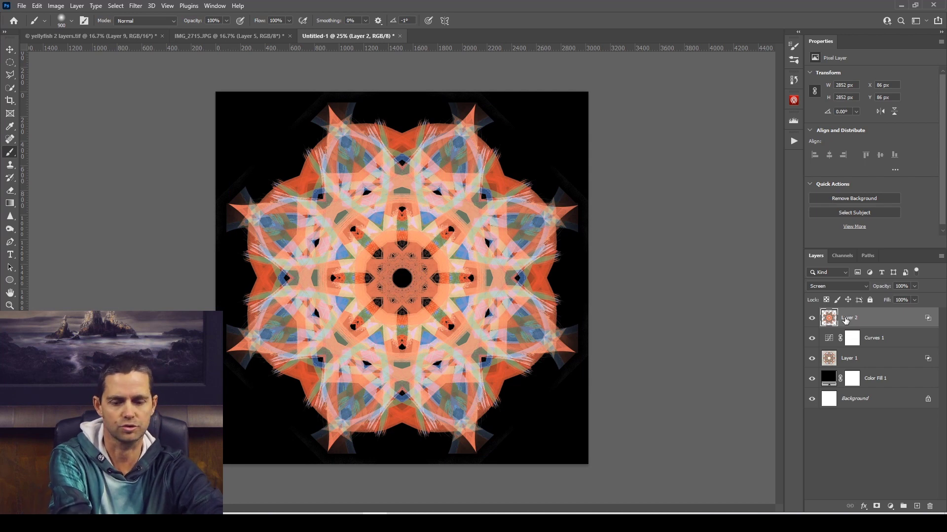
Invert Layer 2's colors and try rotating the inverted star over the mandala.
key("ctrl+i")
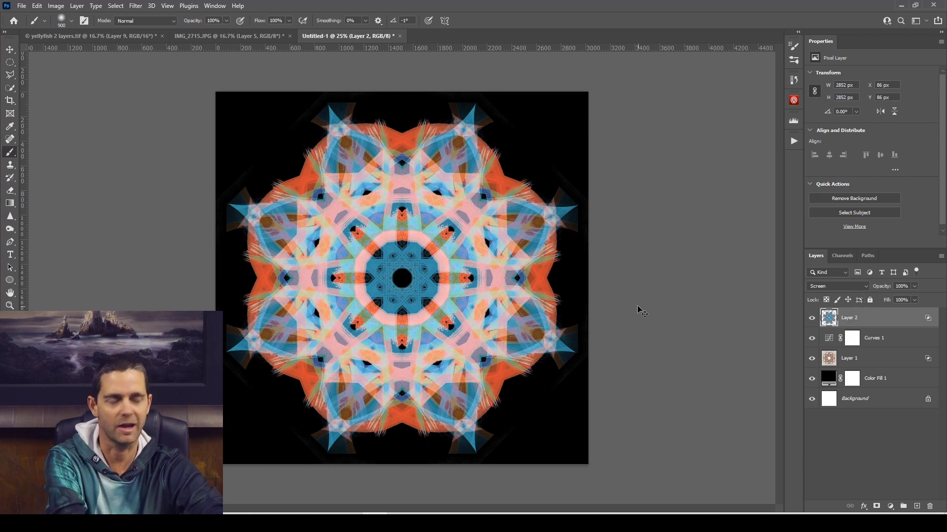
key("ctrl+t")
left_click_drag(612, 269, 384, 199)
left_click(473, 23)
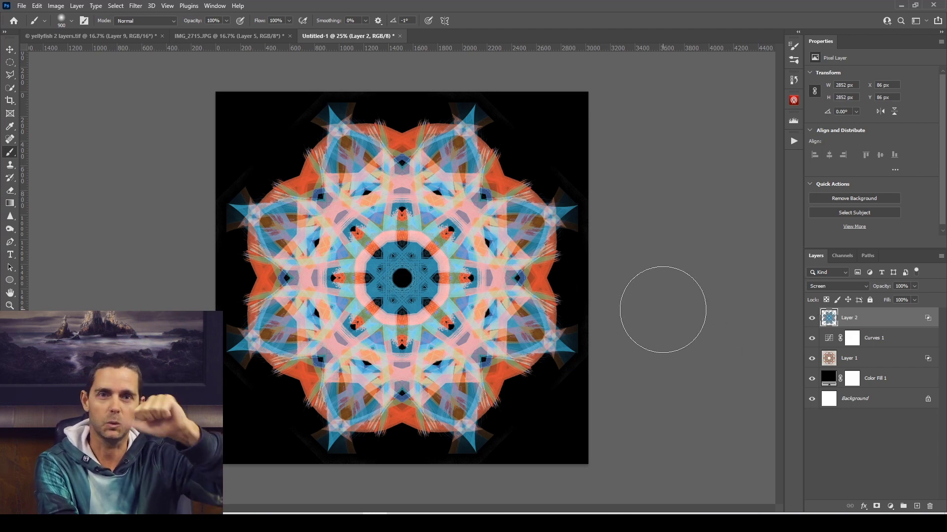
Open the blend mode choices for the inverted Layer 2.
left_click(855, 290)
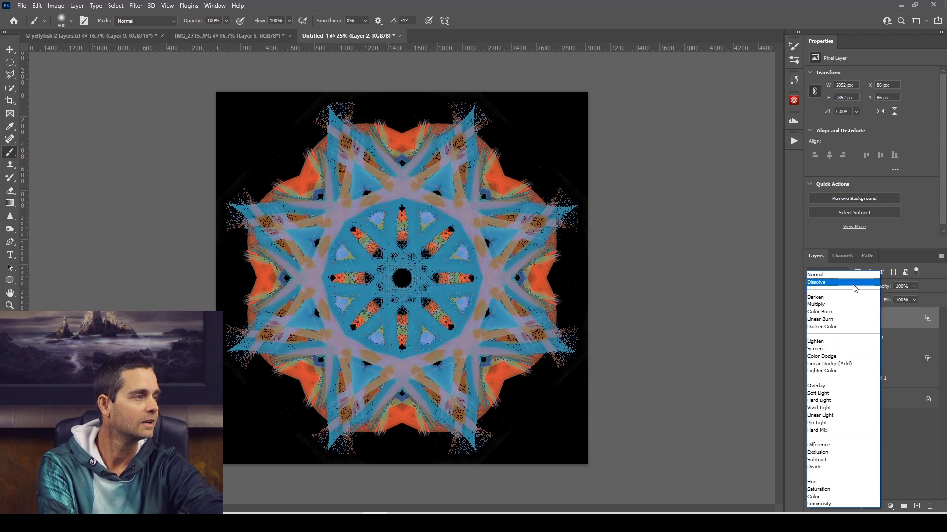
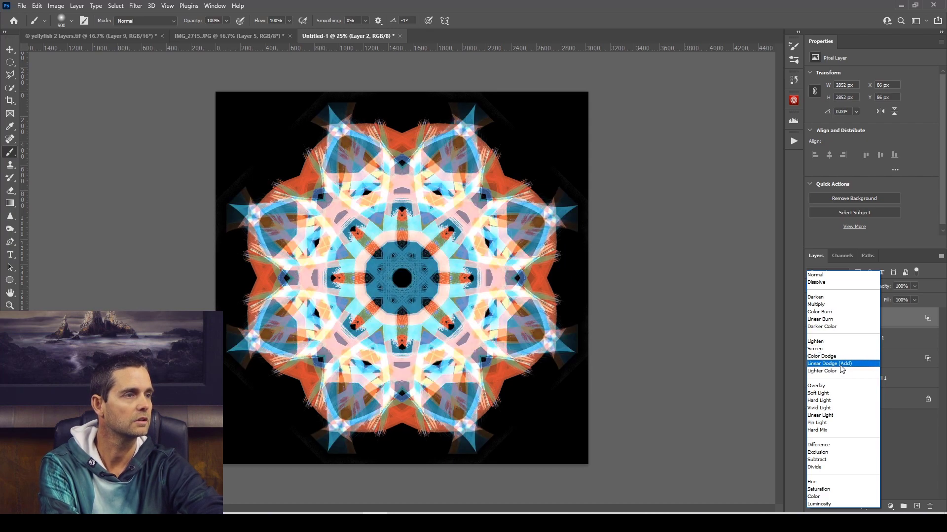
Set Layer 2's blend mode to Linear Dodge (Add) and scale the layer to about 76% around its center.
left_click(841, 365)
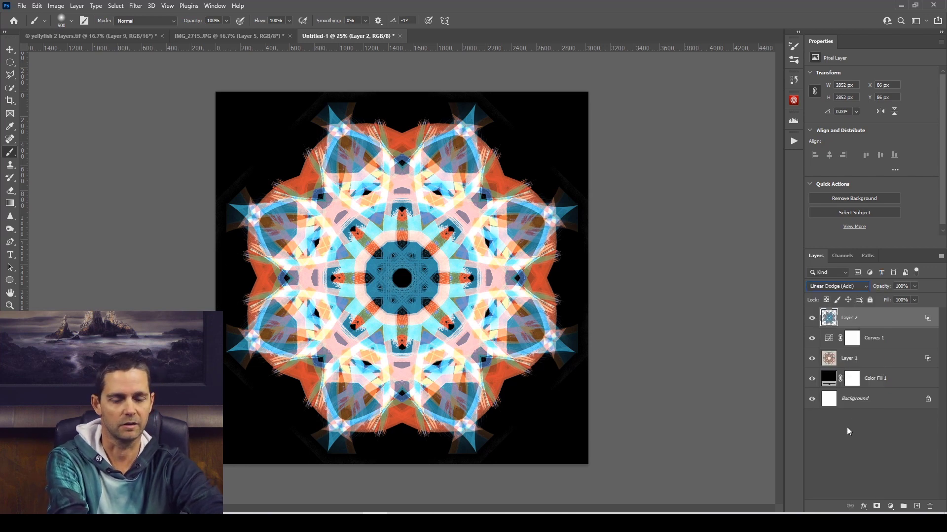
key("ctrl+t")
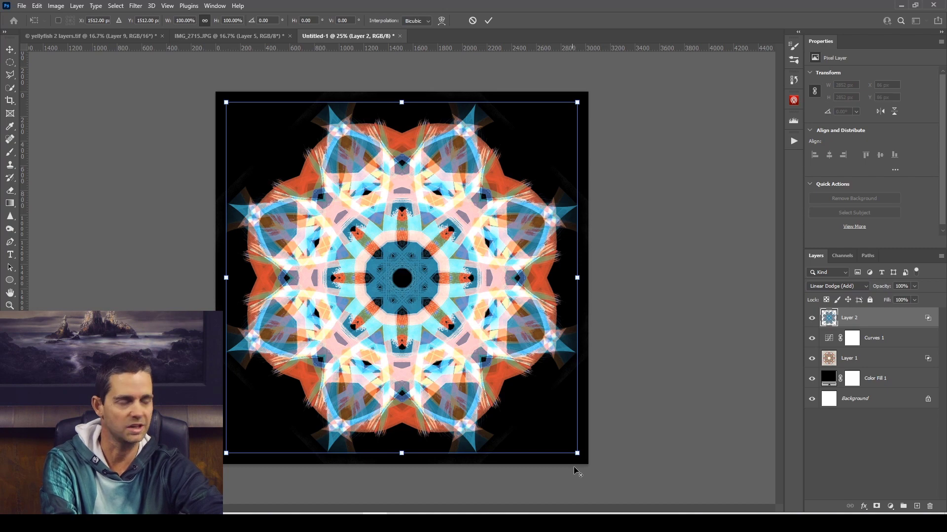
left_click_drag(576, 453, 533, 417)
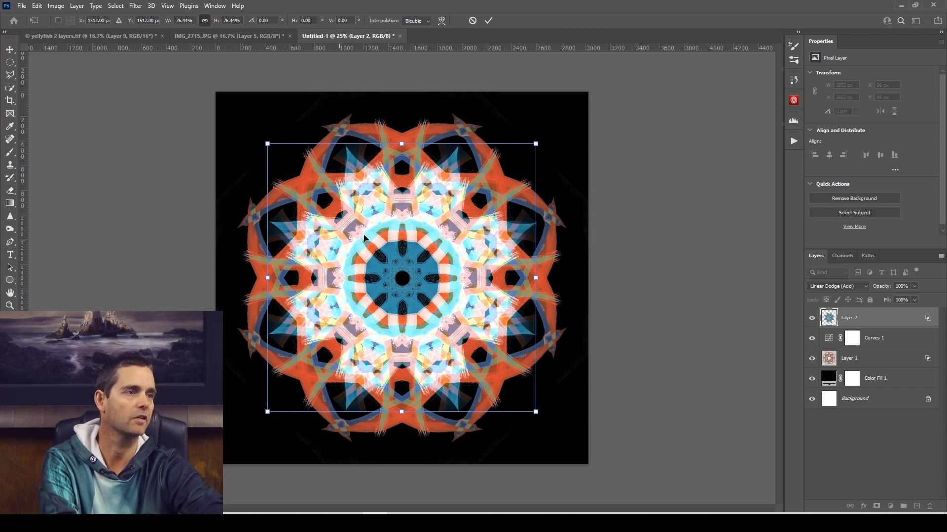
left_click(488, 20)
key("b")
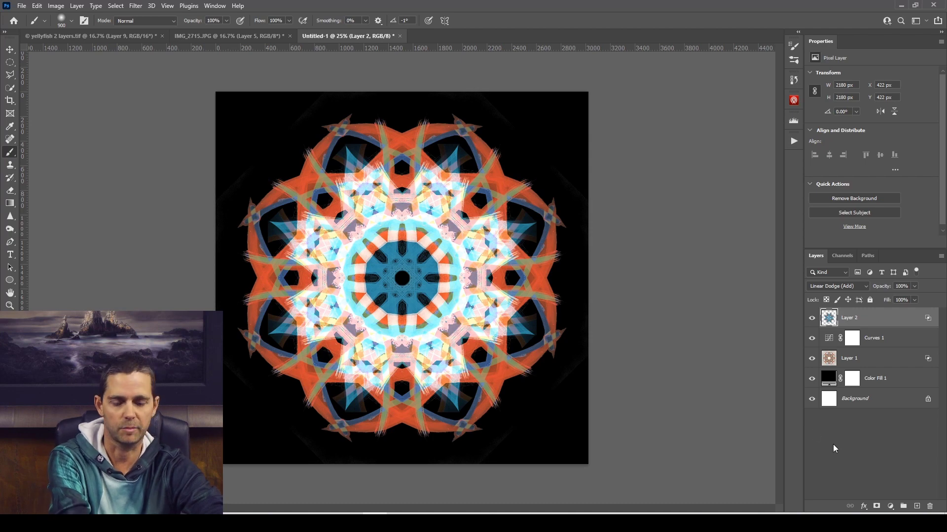
Try rotating the scaled Layer 2 about 8° counterclockwise over the mandala beneath it.
key("ctrl+t")
left_click_drag(611, 289, 534, 275)
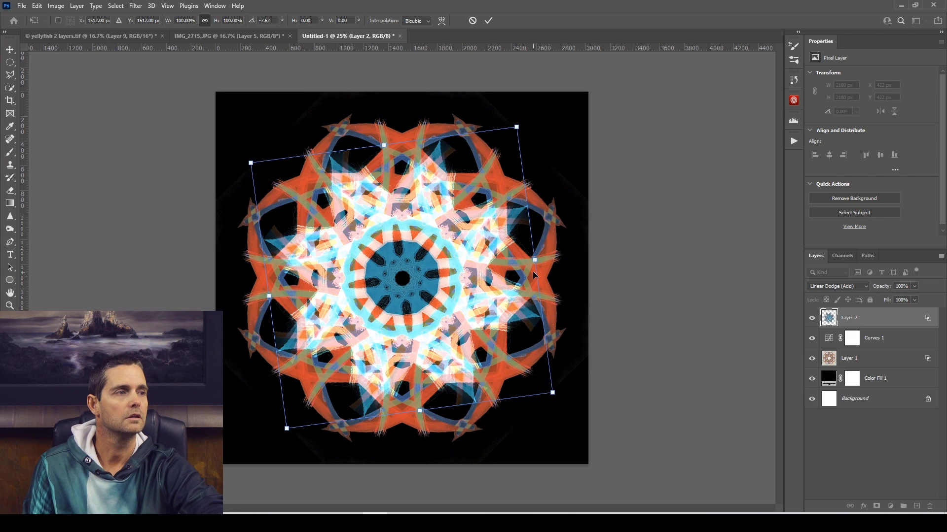
left_click(472, 20)
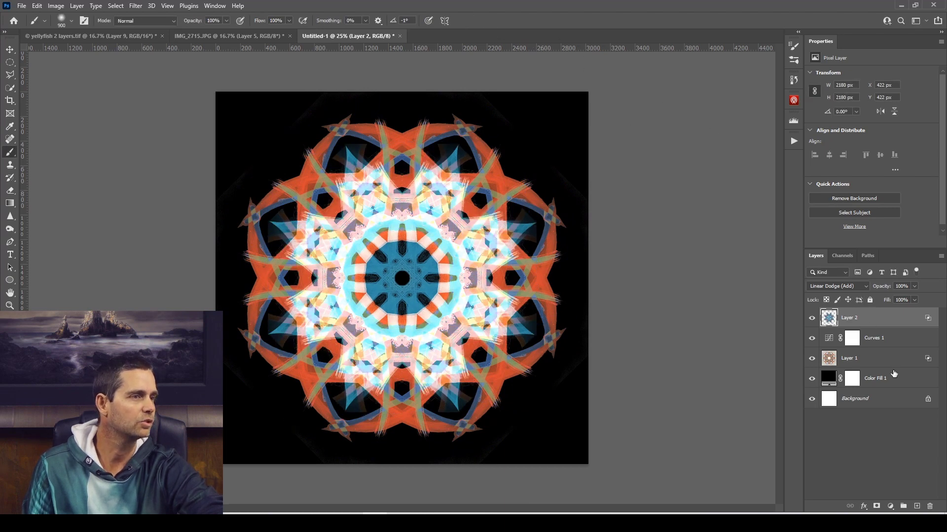
Add a Hue/Saturation adjustment clipped to Layer 2 and raise its saturation to +82.
left_click(890, 507)
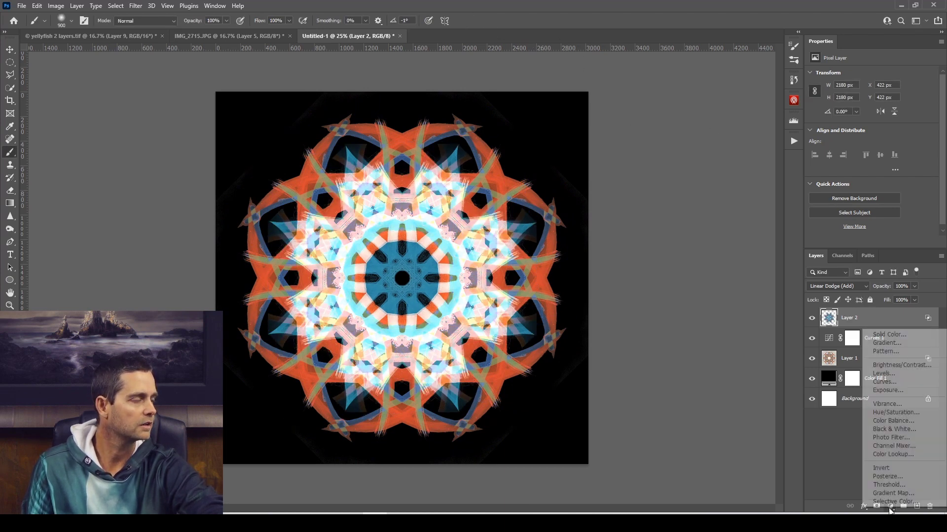
left_click(896, 412)
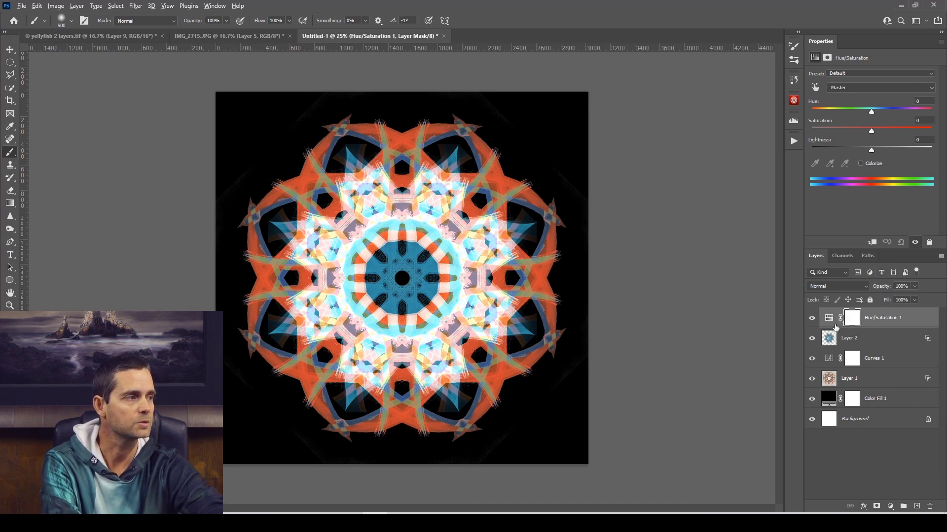
left_click(834, 326, "alt")
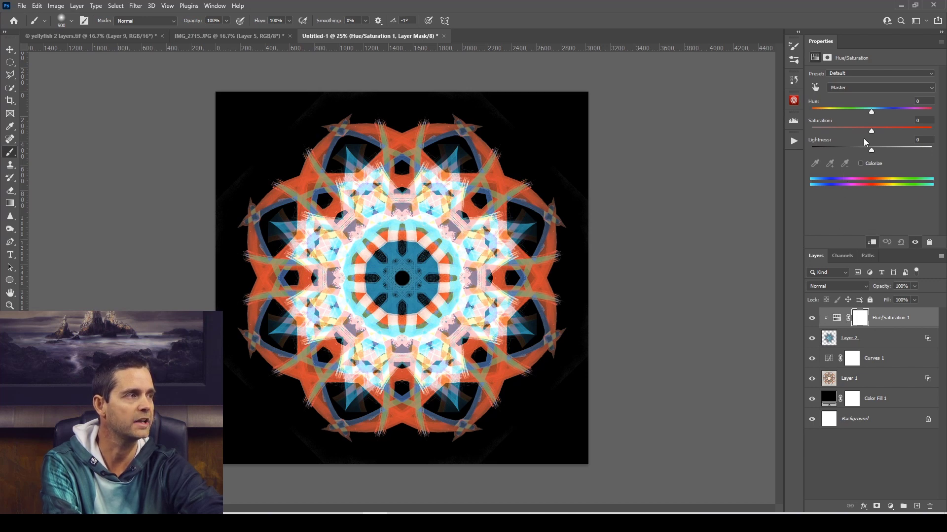
left_click_drag(873, 134, 925, 138)
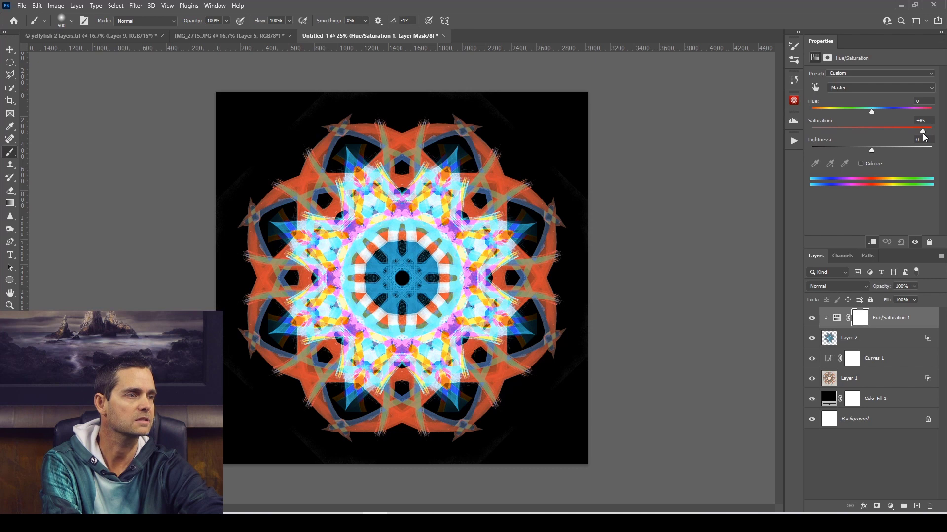
Explore hue shifts across the range for the clipped Hue/Saturation adjustment and set the hue to +19.
mouse_move(871, 112)
left_mouse_down()
mouse_move(921, 117)
mouse_move(860, 115)
mouse_move(870, 114)
left_mouse_up()
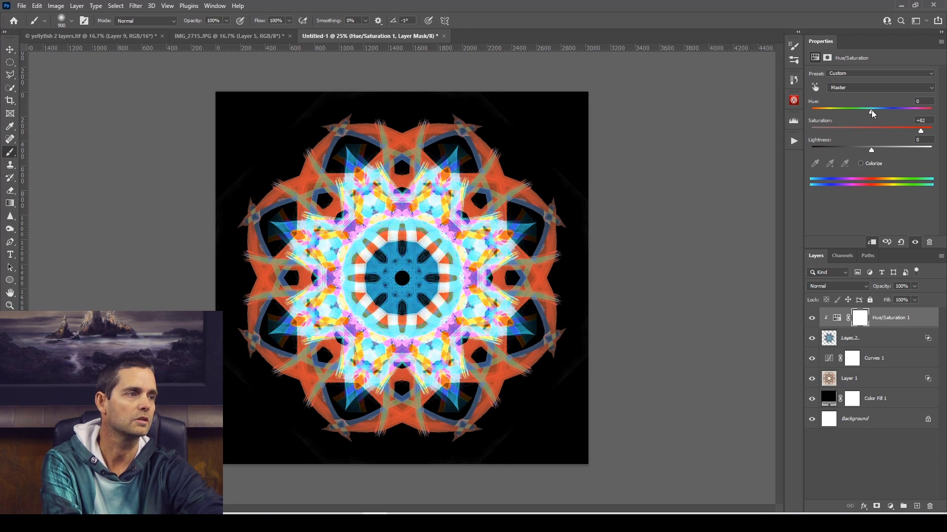
left_click_drag(872, 113, 822, 114)
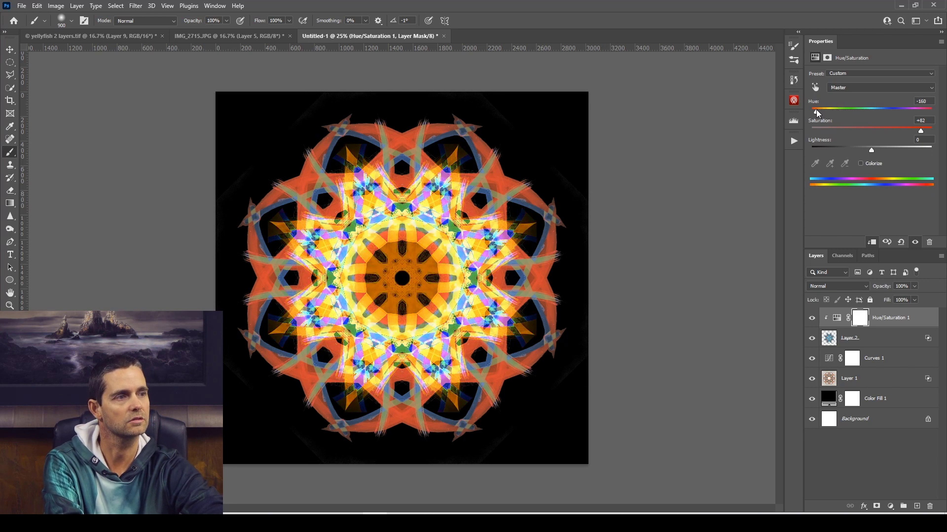
left_click_drag(806, 114, 940, 107)
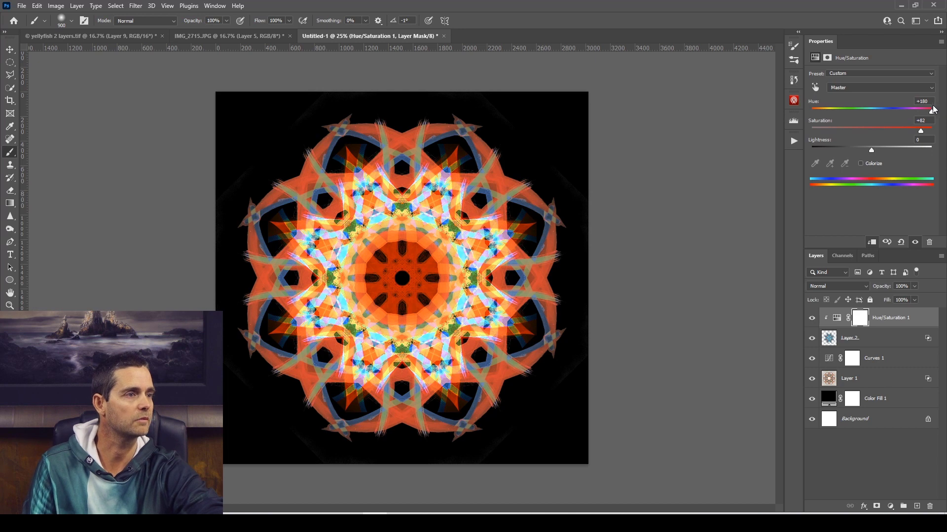
left_click_drag(931, 111, 857, 112)
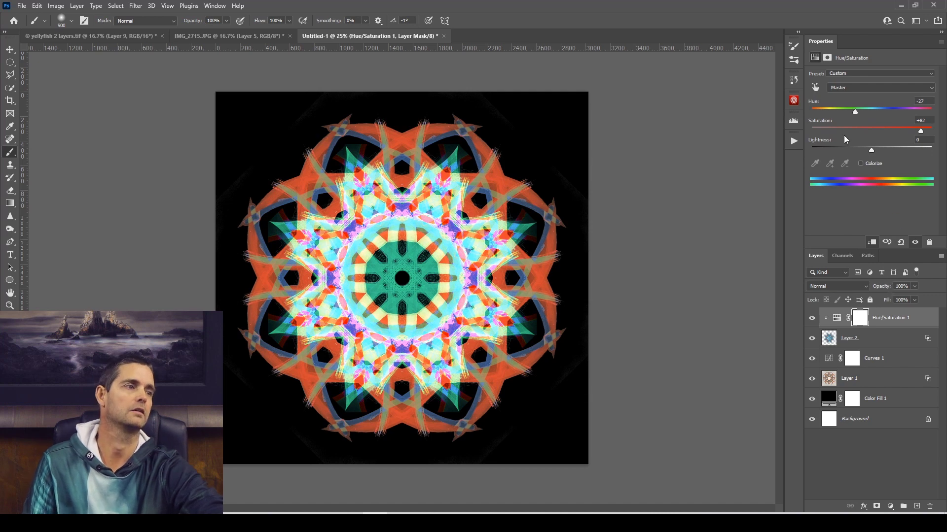
left_click_drag(856, 112, 883, 113)
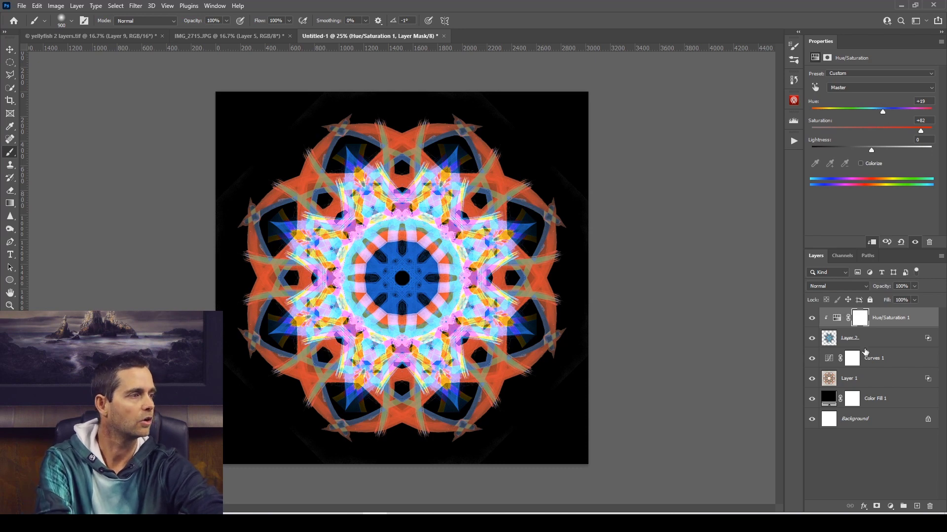
Group and merge Layer 2 with its Hue/Saturation adjustment, and set the merged layer's blend mode to Linear Light.
left_click(896, 339, "shift")
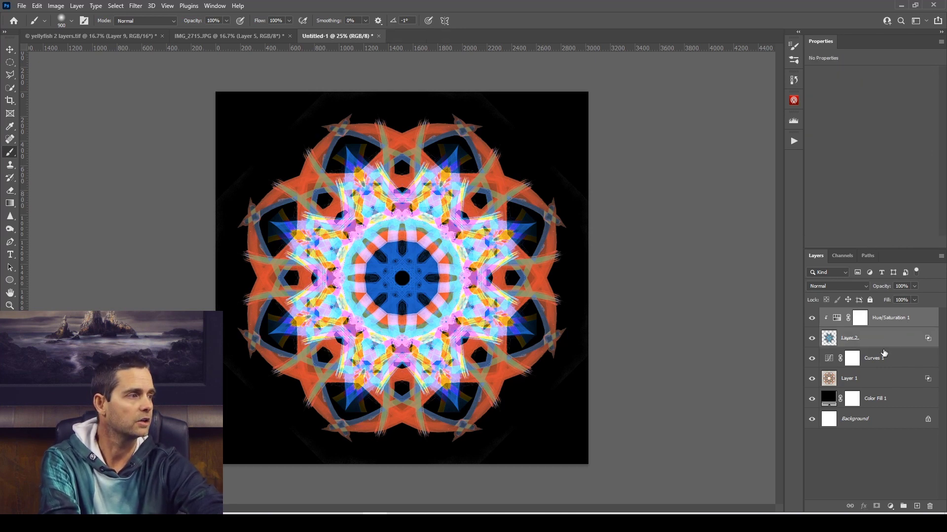
left_click(914, 337)
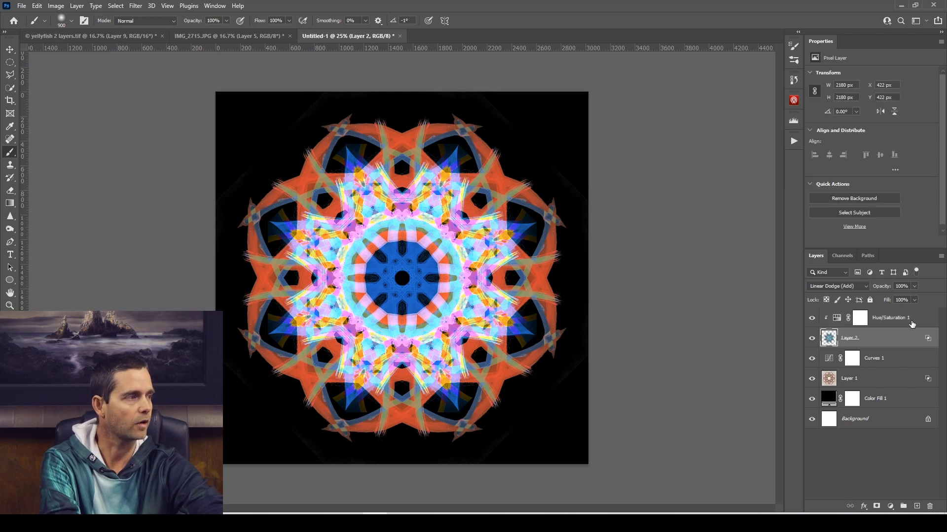
left_click(911, 324, "shift")
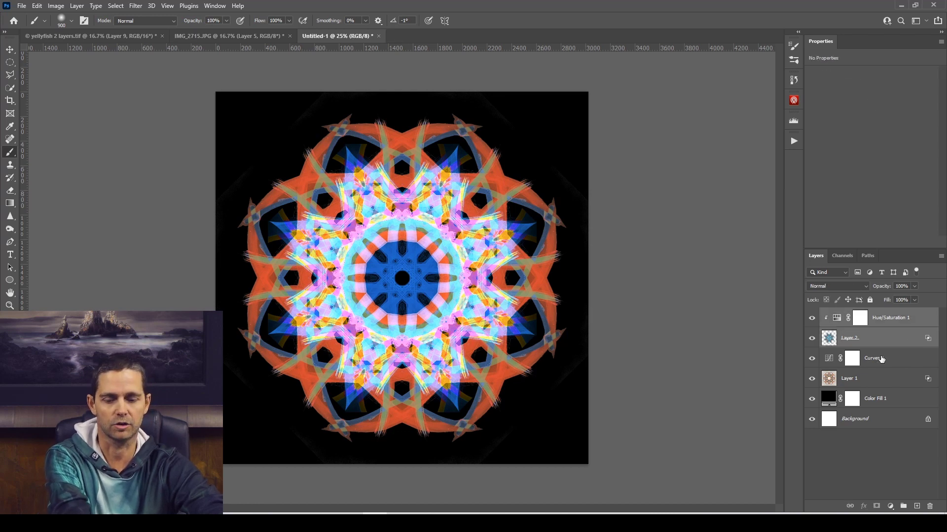
key("ctrl+g")
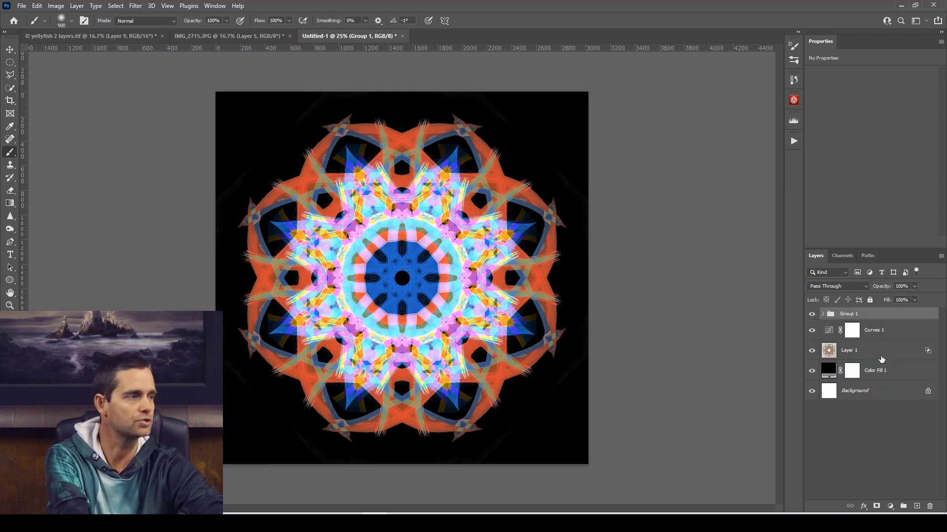
right_click(874, 318)
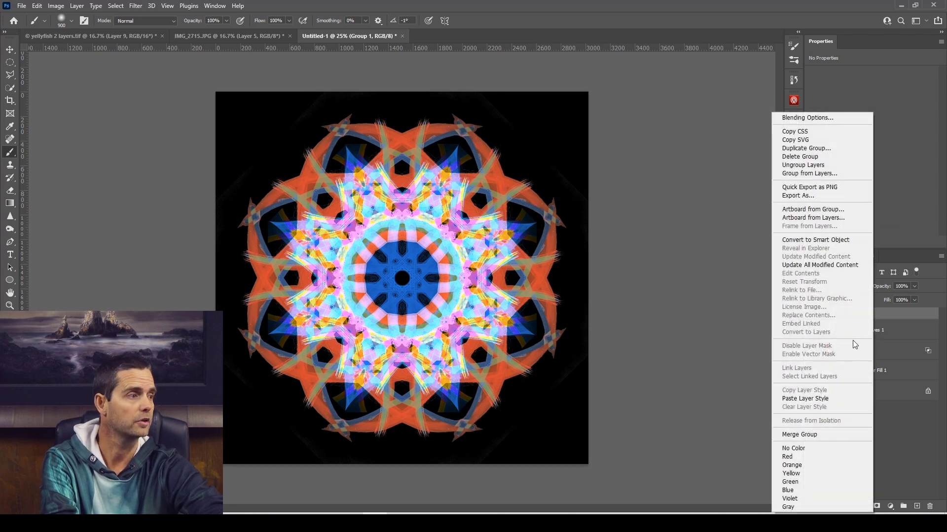
left_click(828, 435)
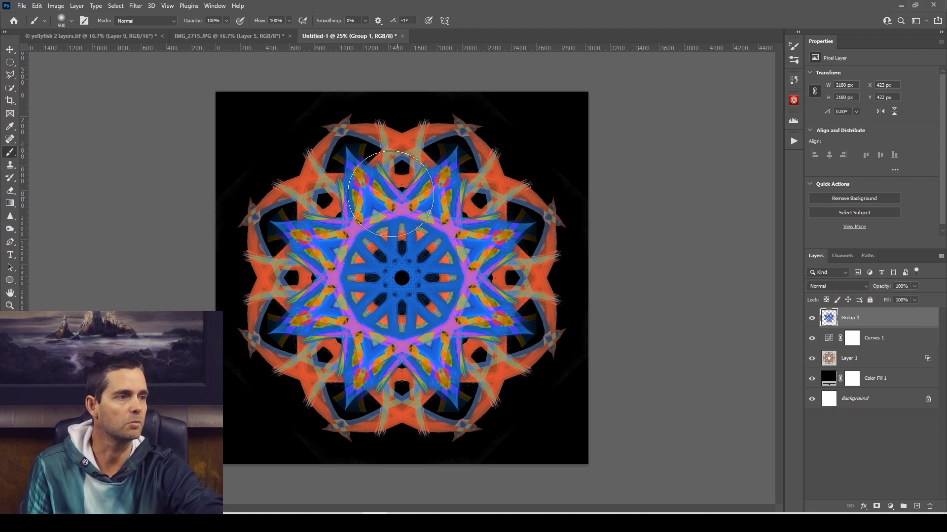
left_click(847, 286)
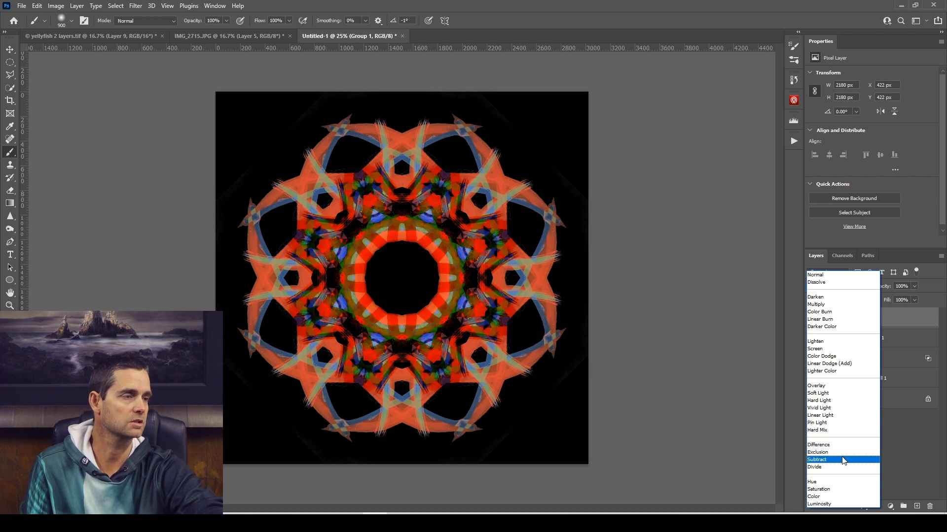
left_click(841, 416)
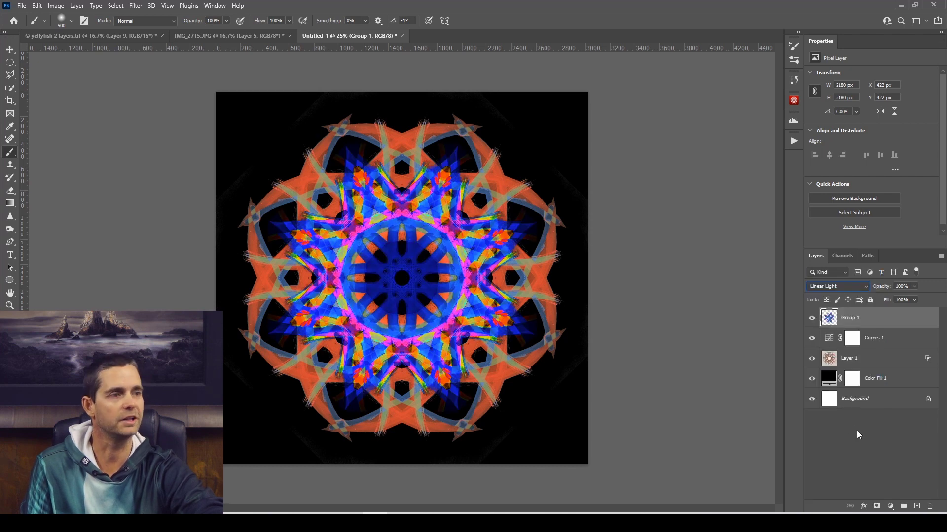
left_click(886, 340, "shift")
left_click(882, 356, "shift")
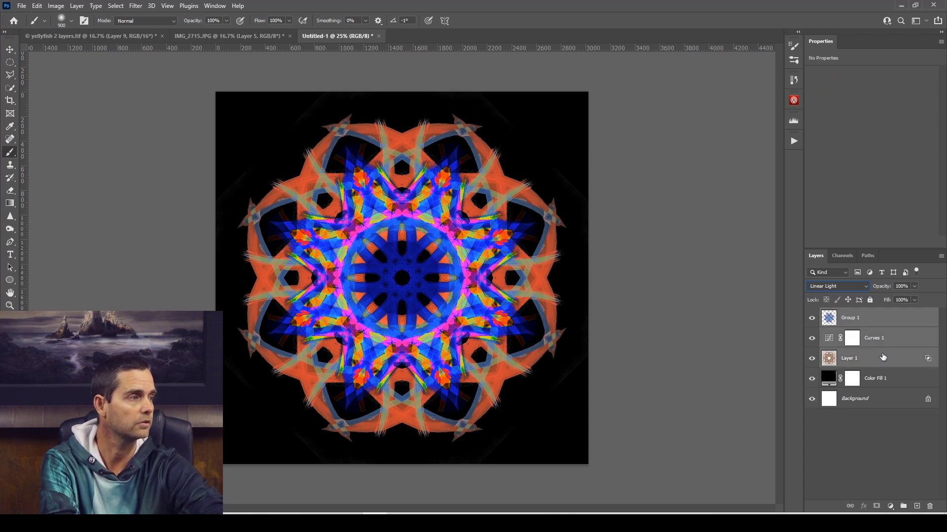
left_click(880, 378, "shift")
left_click(880, 398, "shift")
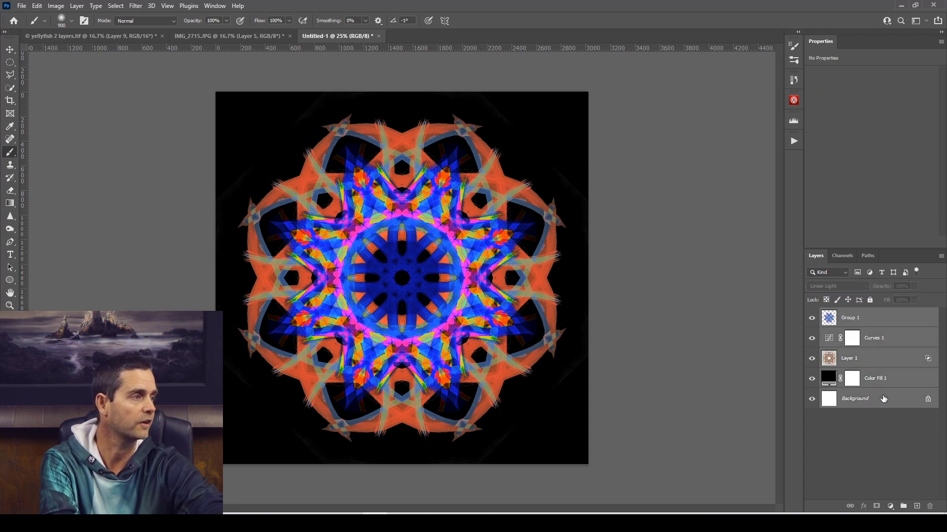
Merge Curves 1, Layer 1, Color Fill 1 and Background into one layer, keeping Group 1 separate.
left_click(878, 332)
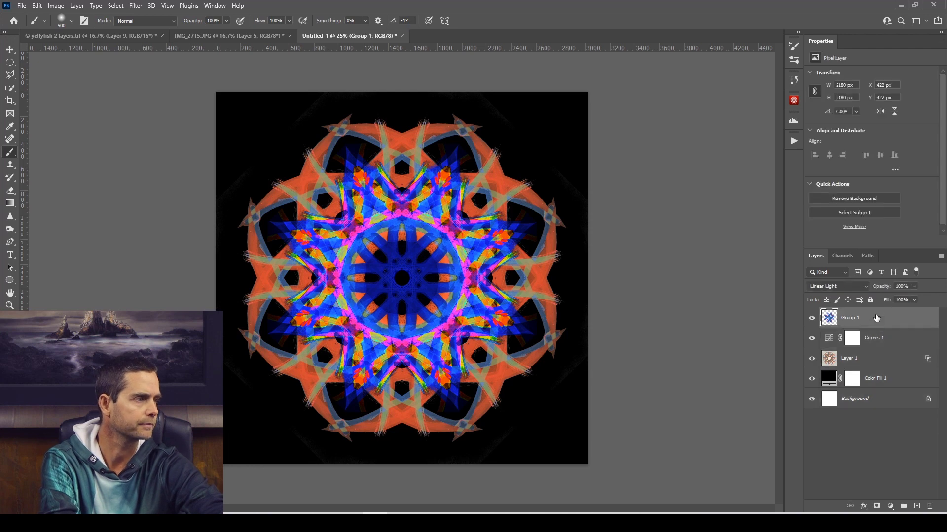
left_click(882, 357, "shift")
left_click(883, 378, "shift")
left_click(886, 398, "shift")
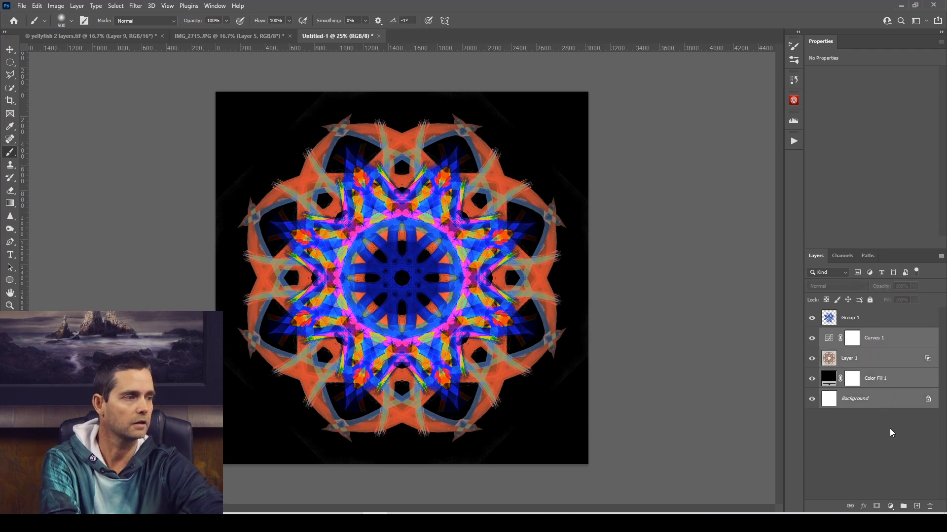
right_click(881, 358)
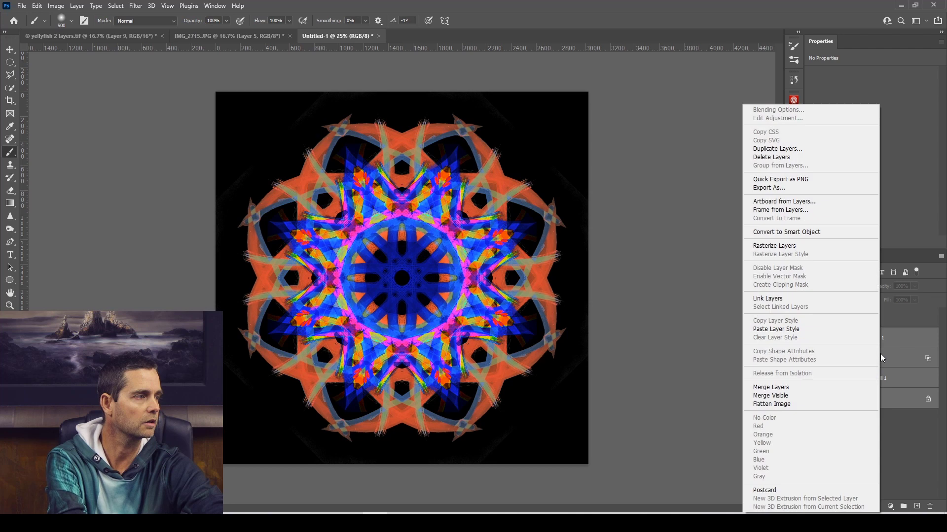
left_click(820, 392)
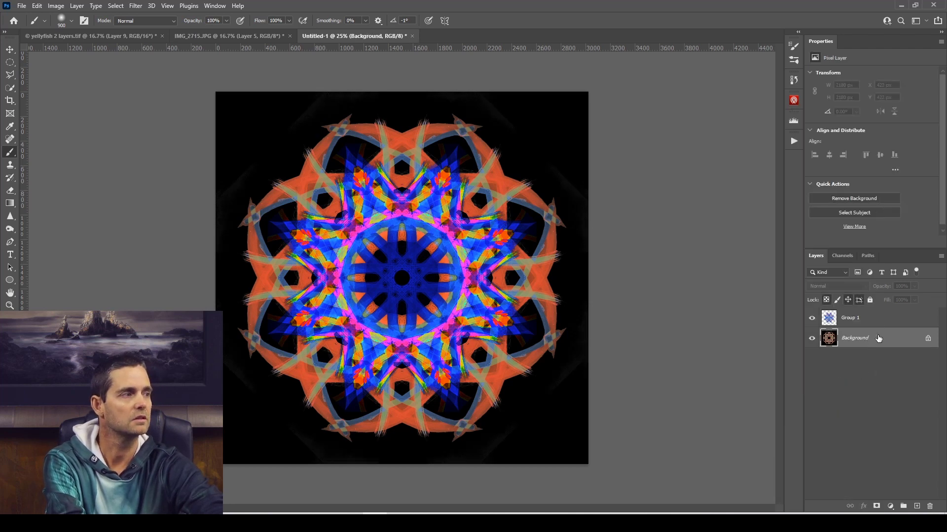
Toggle the visibility of Background and Group 1 to check each of the two layers separately.
left_click(812, 338)
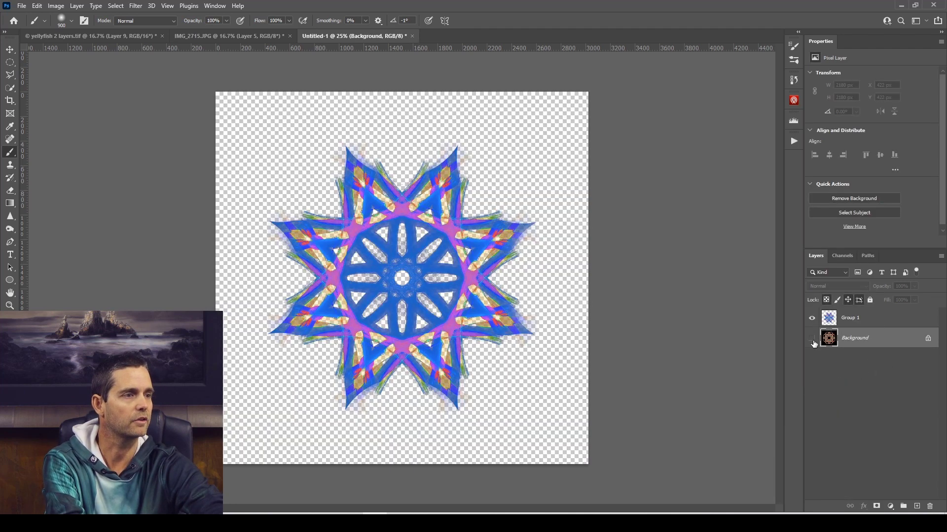
left_click(811, 338)
left_click(812, 319)
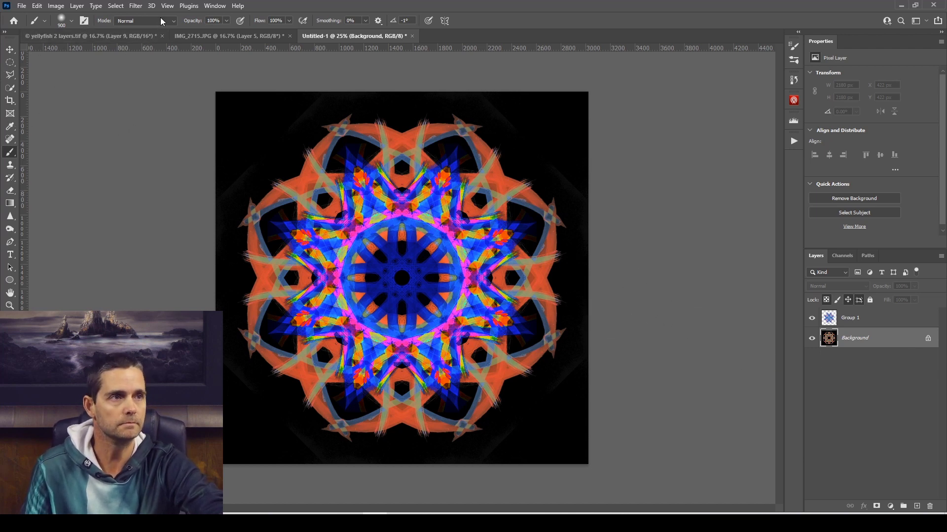
Show the animation timeline and create a video timeline for the document.
left_click(215, 7)
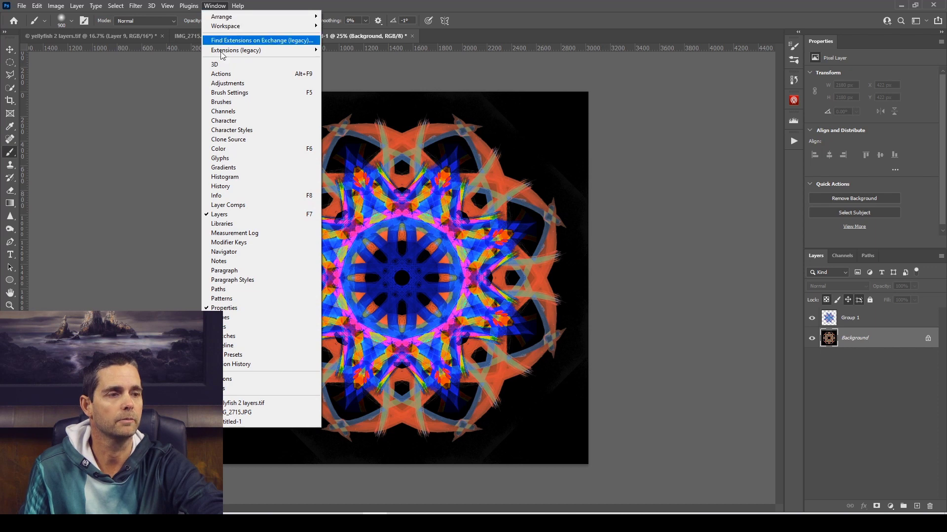
left_click(236, 347)
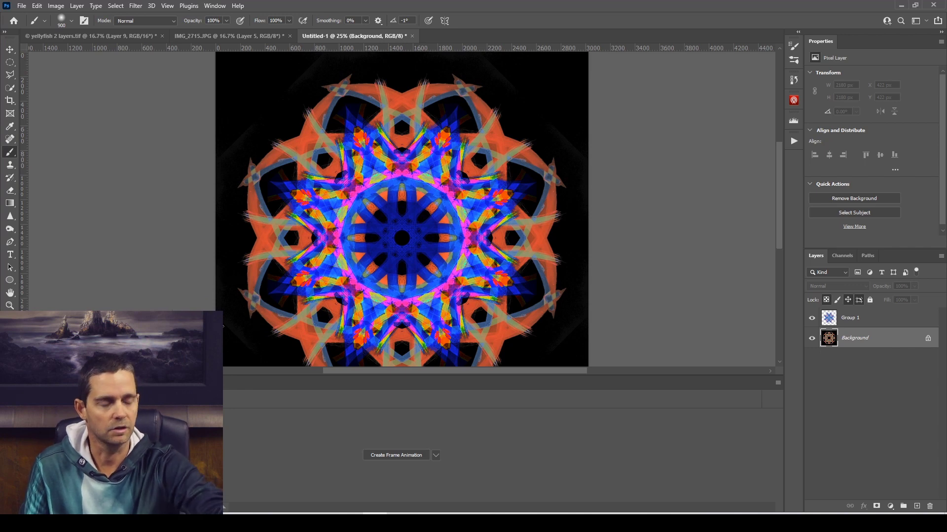
key("ctrl+minus")
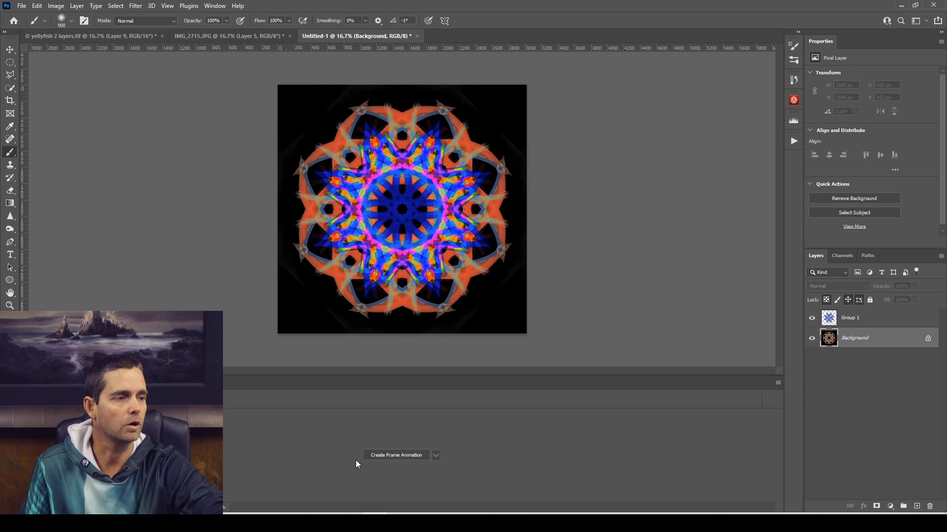
left_click(435, 456)
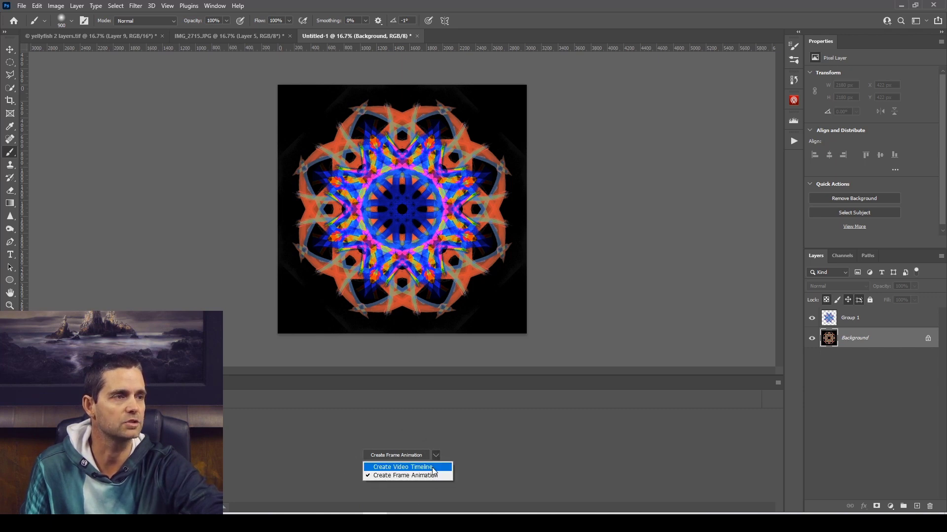
left_click(434, 468)
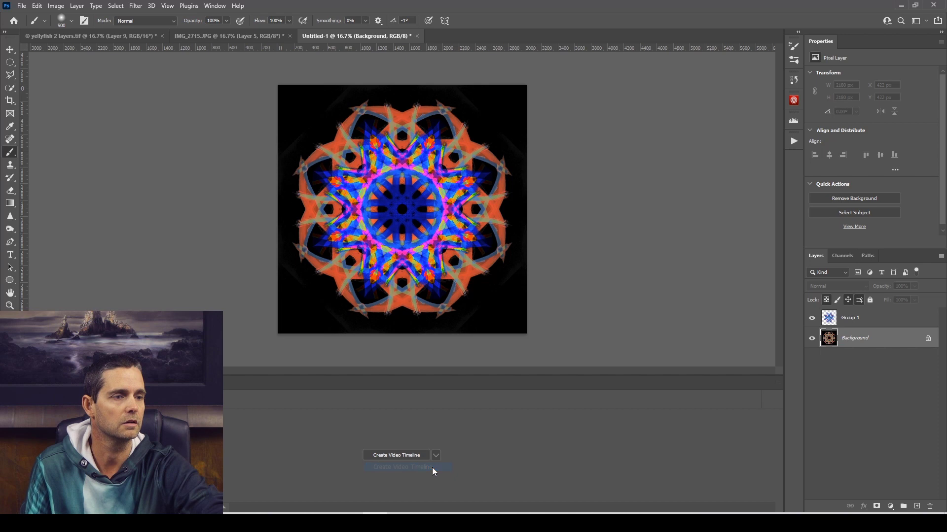
left_click(398, 456)
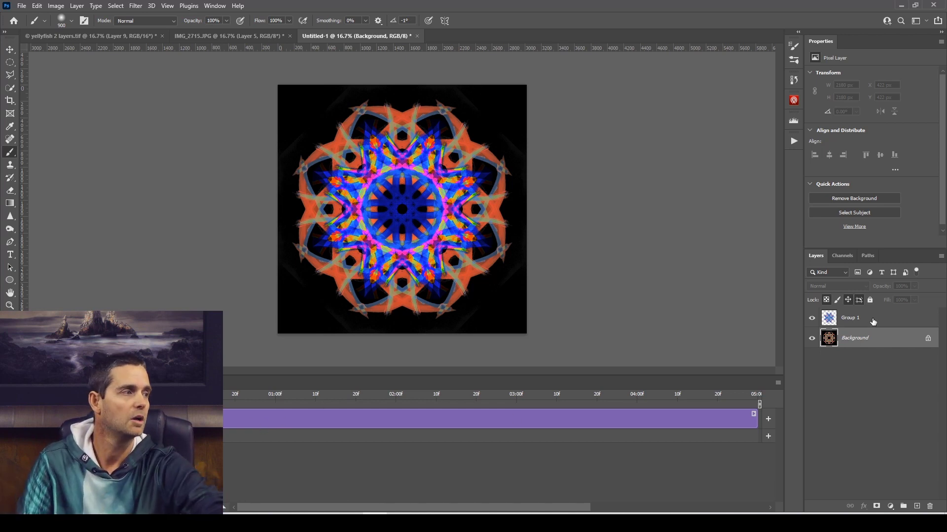
Convert the Group 1 layer into a smart object for smart filters.
left_click(889, 323)
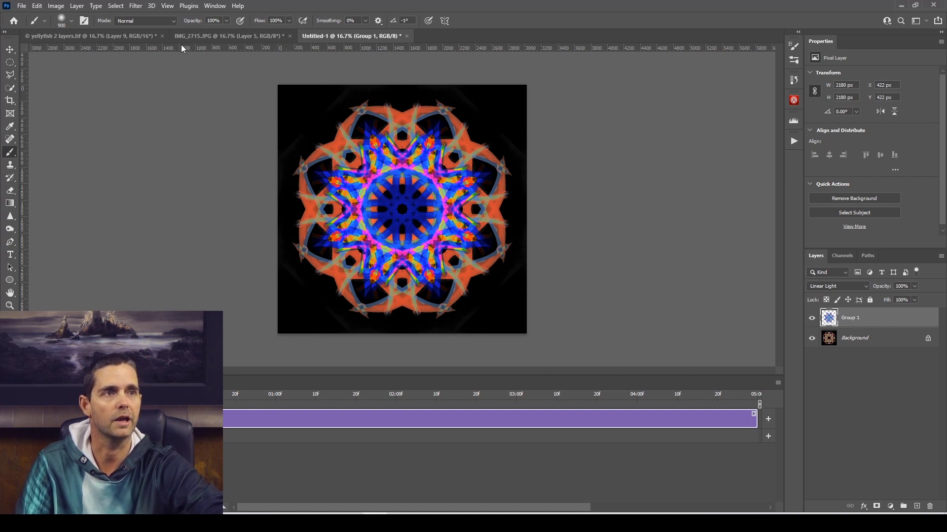
left_click(135, 6)
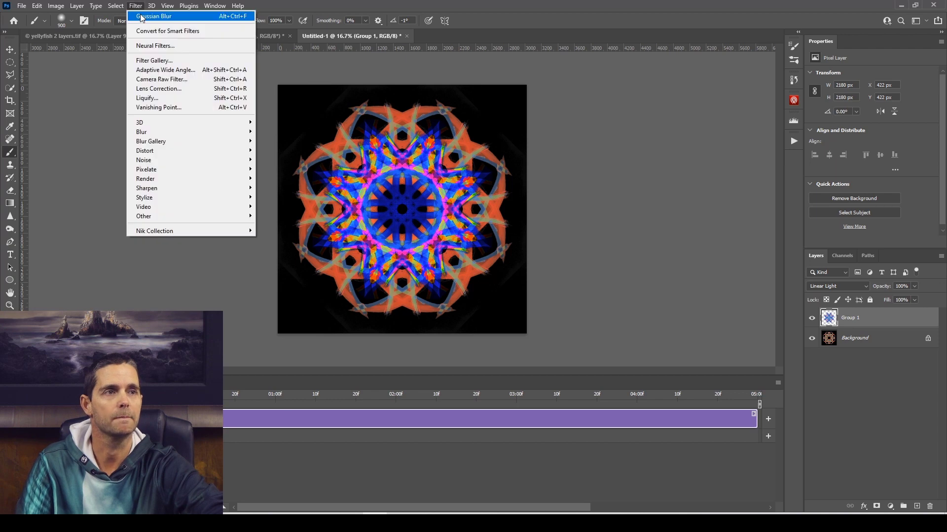
left_click(146, 32)
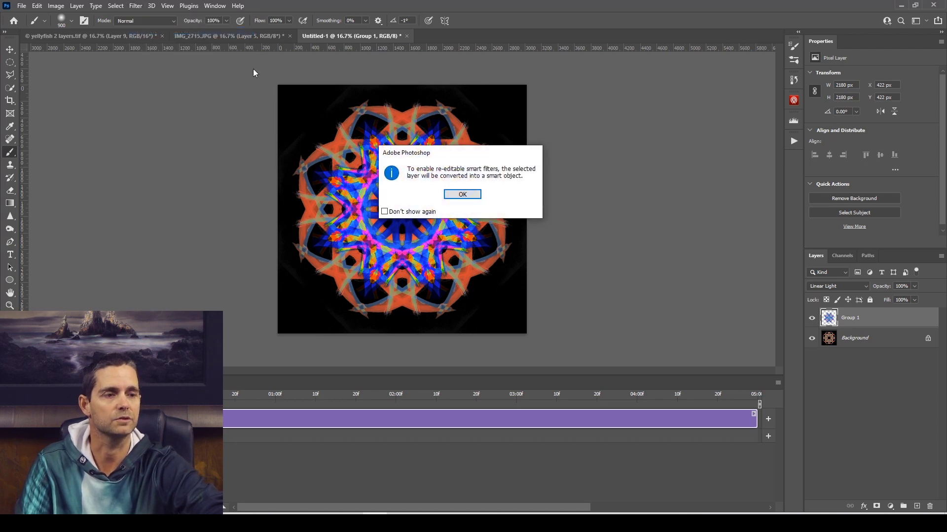
left_click(463, 194)
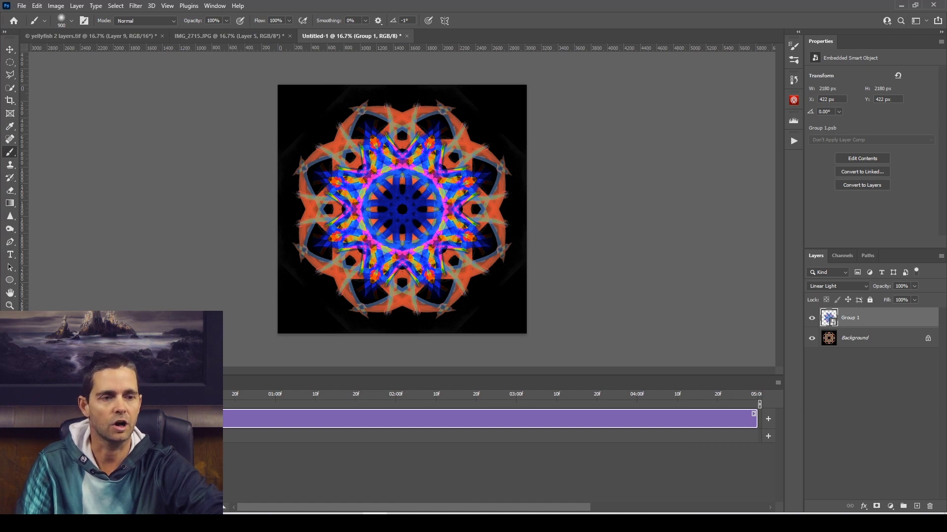
Expand the Group 1 track's animation properties and move the playhead to the end of the clip near 05:00.
left_click(26, 419)
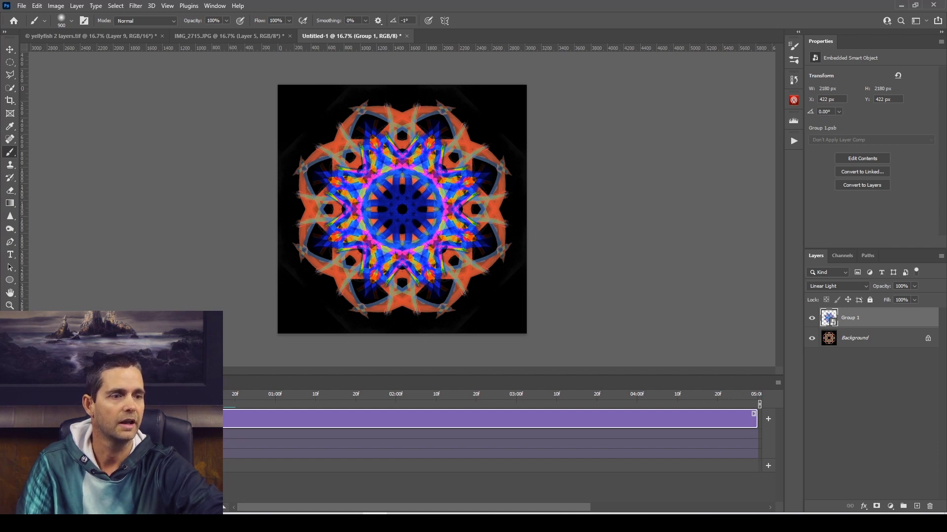
left_click_drag(227, 396, 768, 412)
left_click(768, 418)
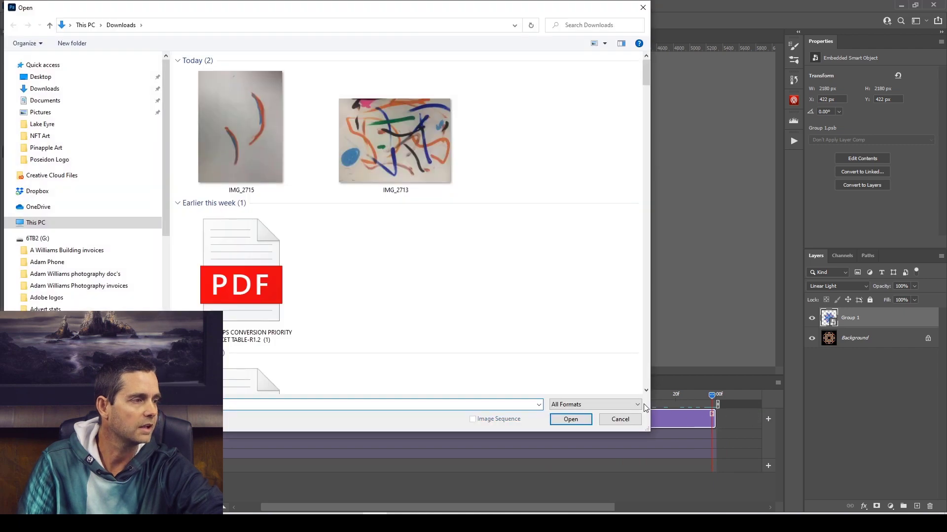
left_click(616, 420)
mouse_move(713, 397)
left_mouse_down()
mouse_move(692, 395)
mouse_move(729, 394)
left_mouse_up()
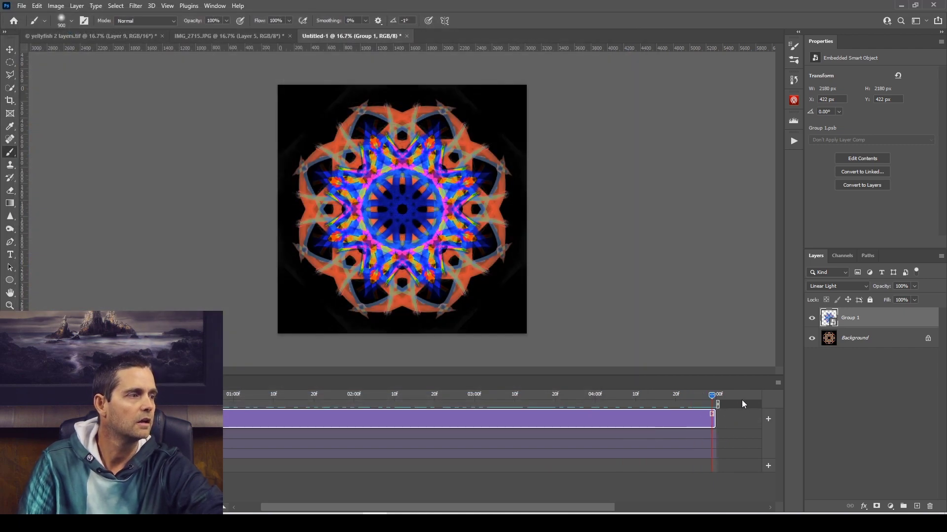
Rotate Group 1 by 180° with Free Transform at the end of the clip, and play the animation.
key("ctrl+t")
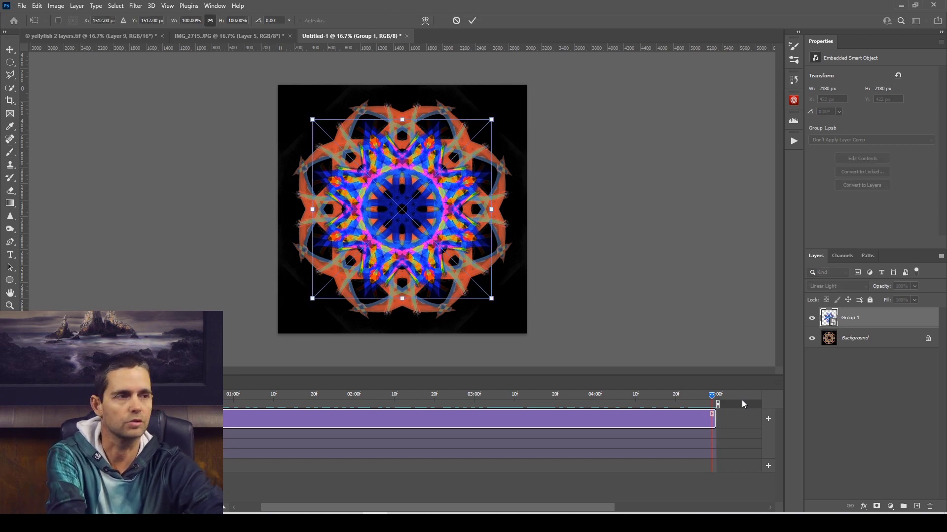
right_click(405, 211)
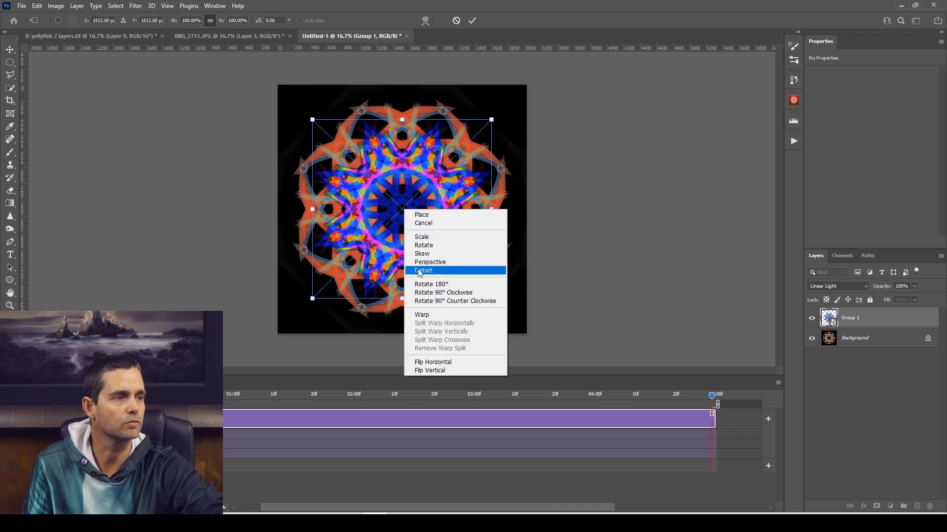
left_click(442, 289)
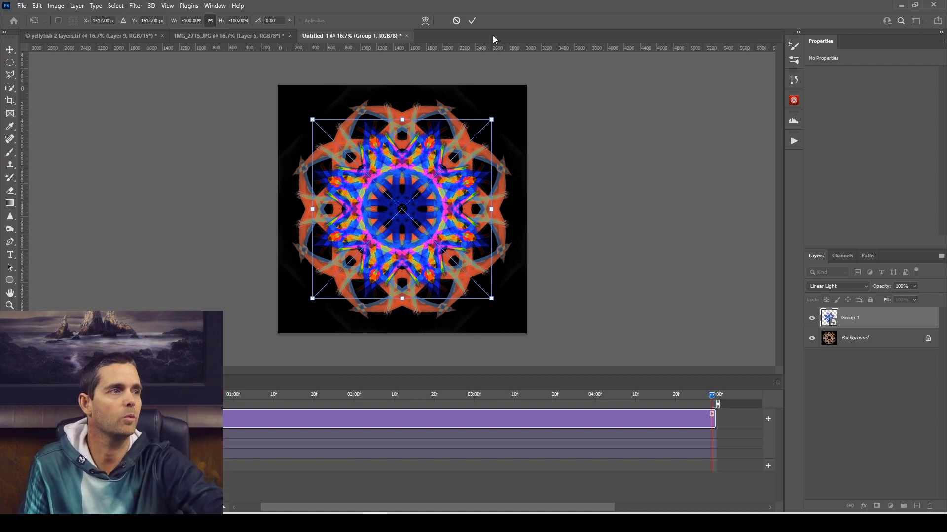
left_click(472, 20)
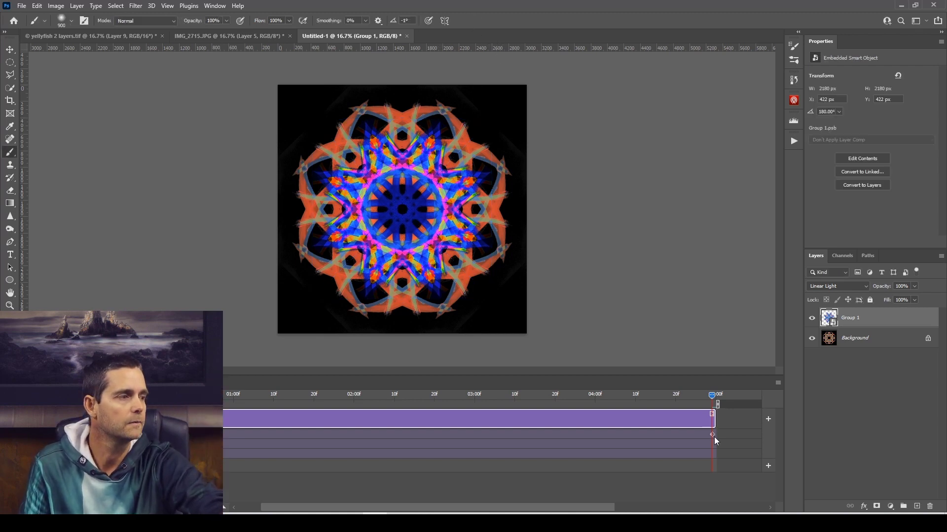
key("space")
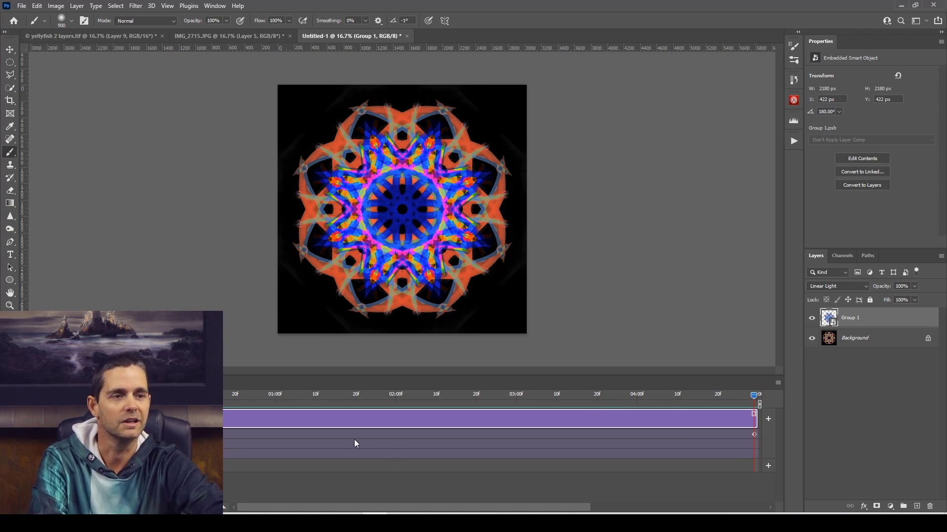
Start rendering the timeline as a video and choose the Desktop as the output folder.
left_click(778, 383)
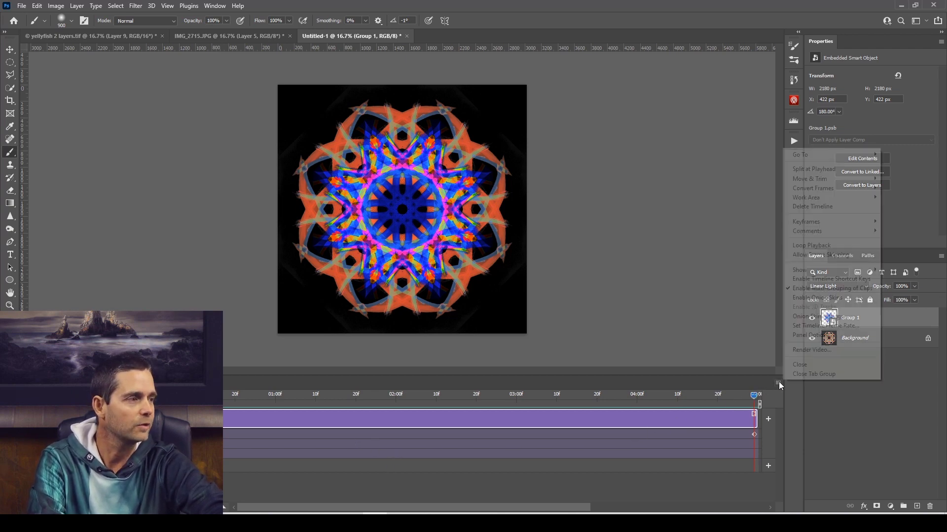
left_click(801, 351)
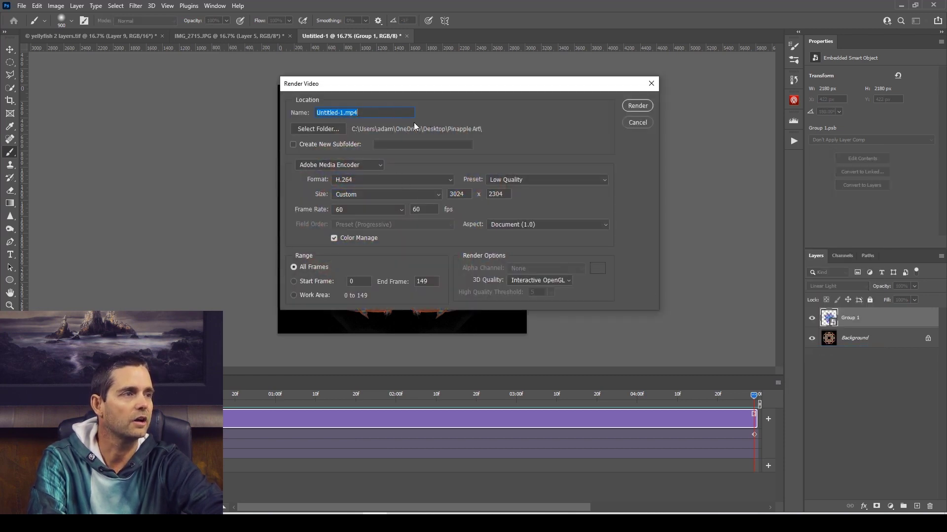
left_click(367, 111)
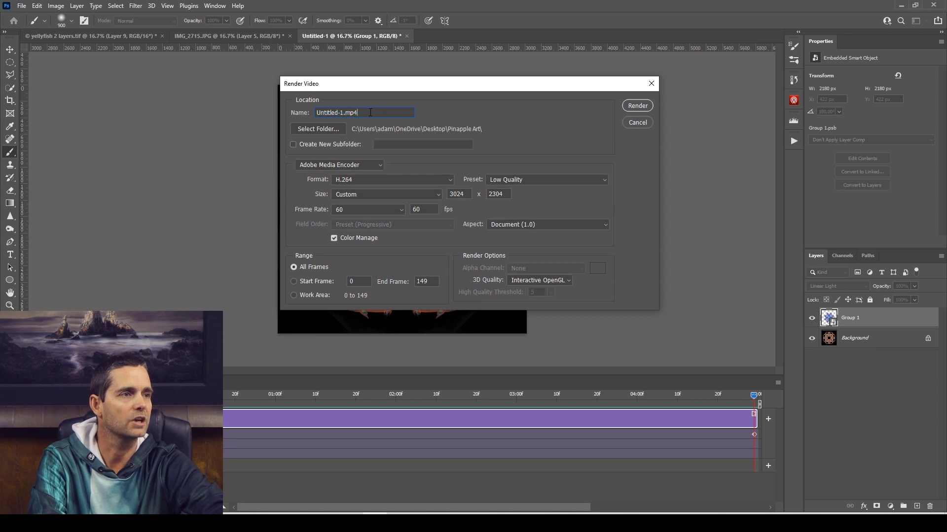
left_click(340, 130)
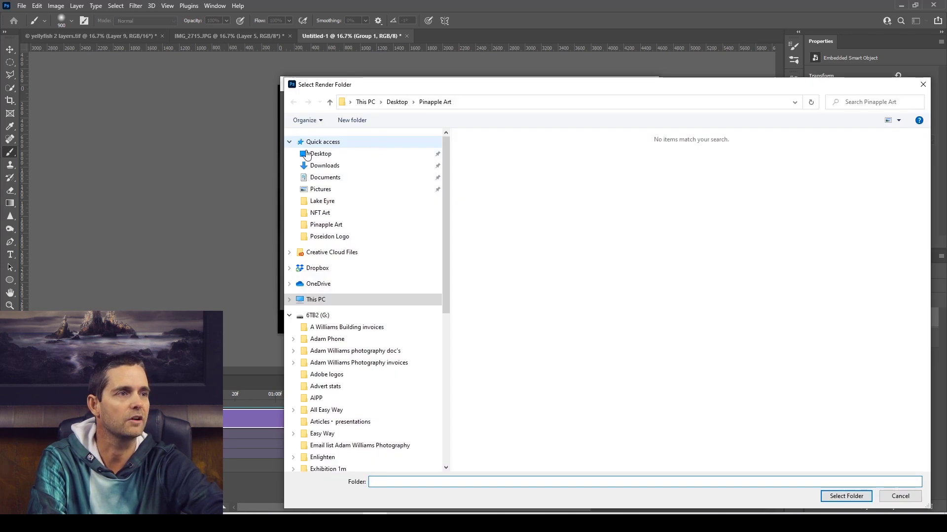
left_click(321, 154)
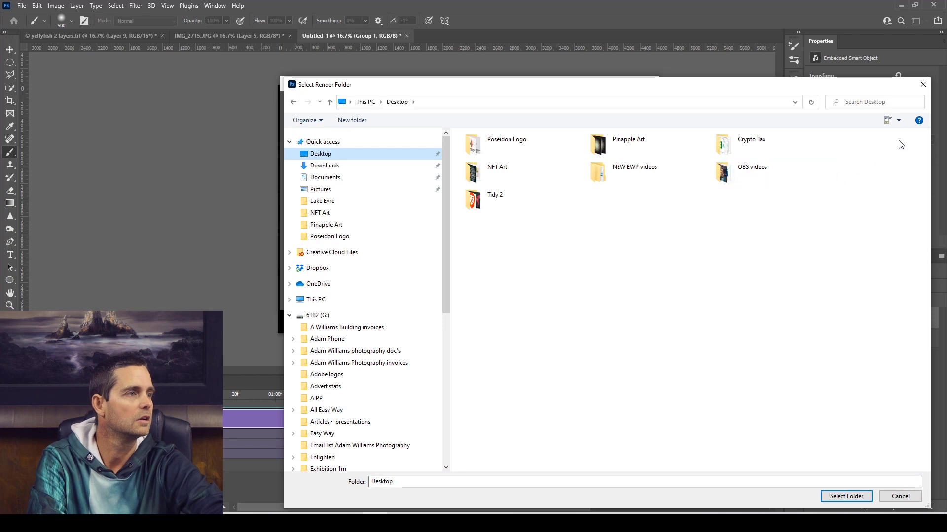
left_click(846, 496)
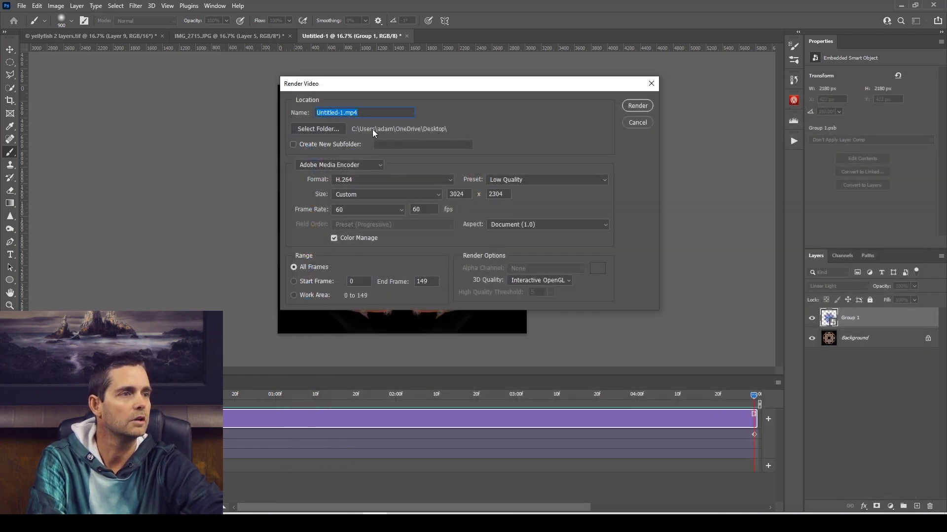
Name the rendered video file Youtube mandala.mp4.
left_click(334, 111)
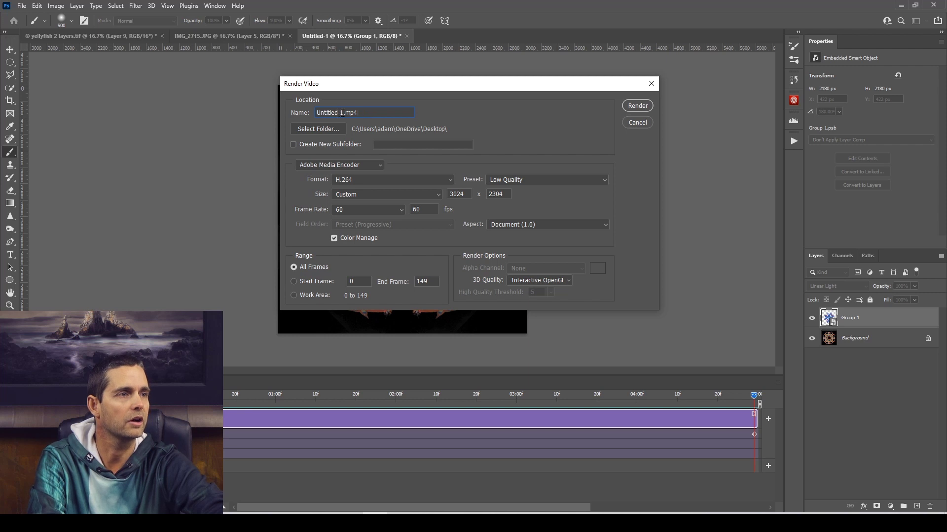
left_click_drag(343, 113, 301, 111)
type("outube")
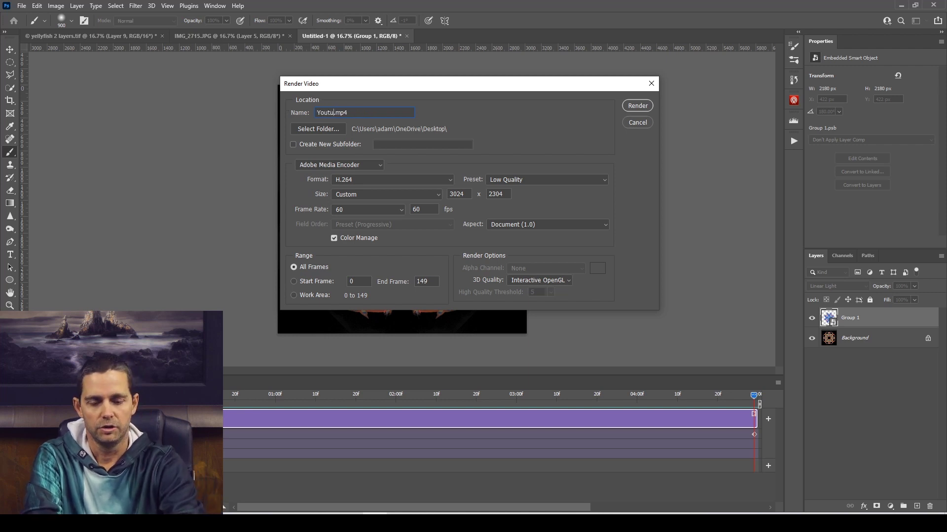
type(" mandala")
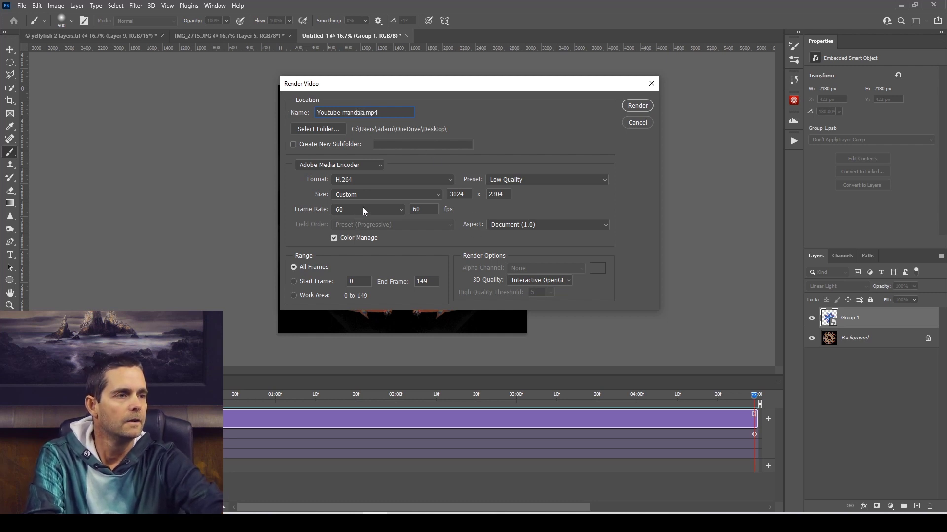
Look through the frame rate and size presets, and set a custom video size of 2000 x 2000.
left_click(402, 211)
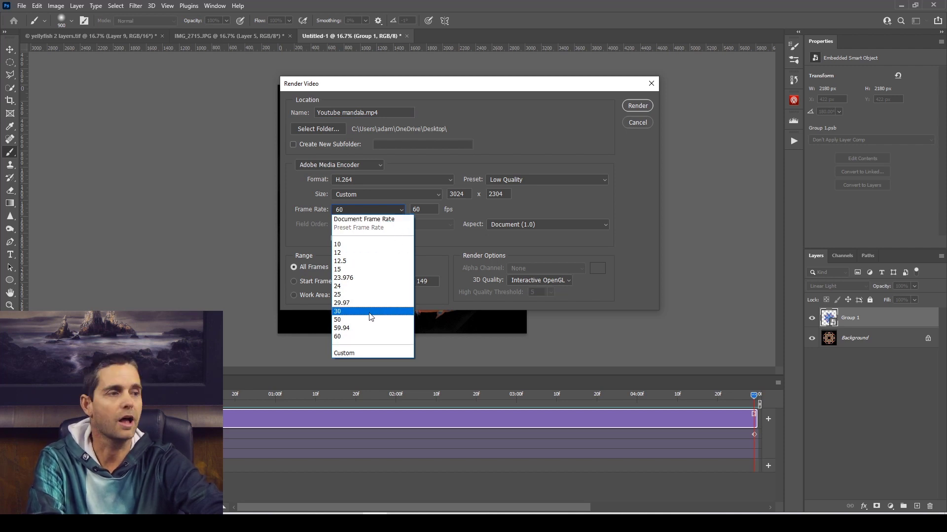
left_click(488, 152)
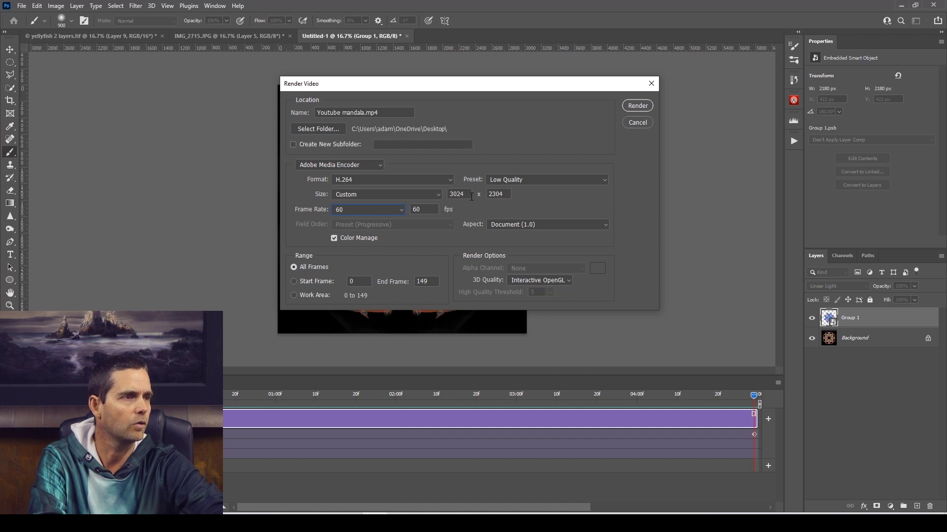
left_click(438, 195)
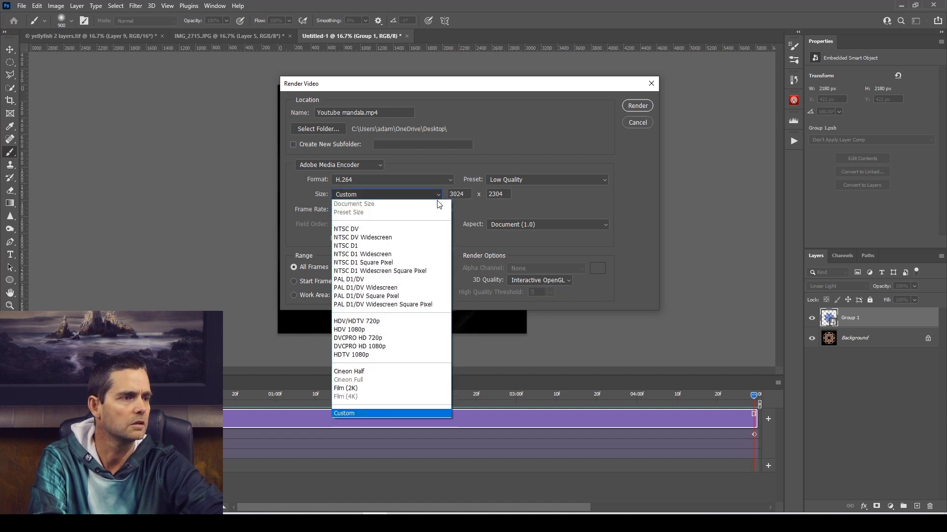
left_click(513, 196)
double_click(468, 193)
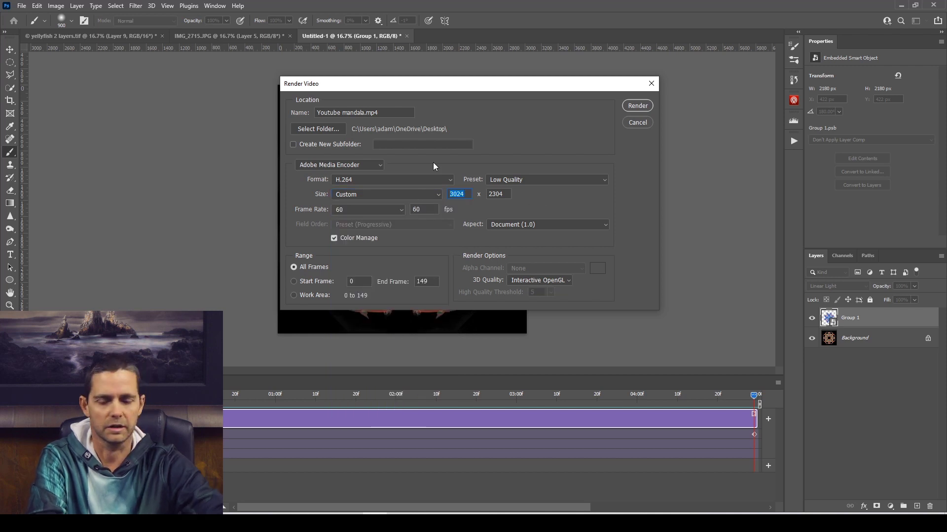
type("2000")
key("Tab")
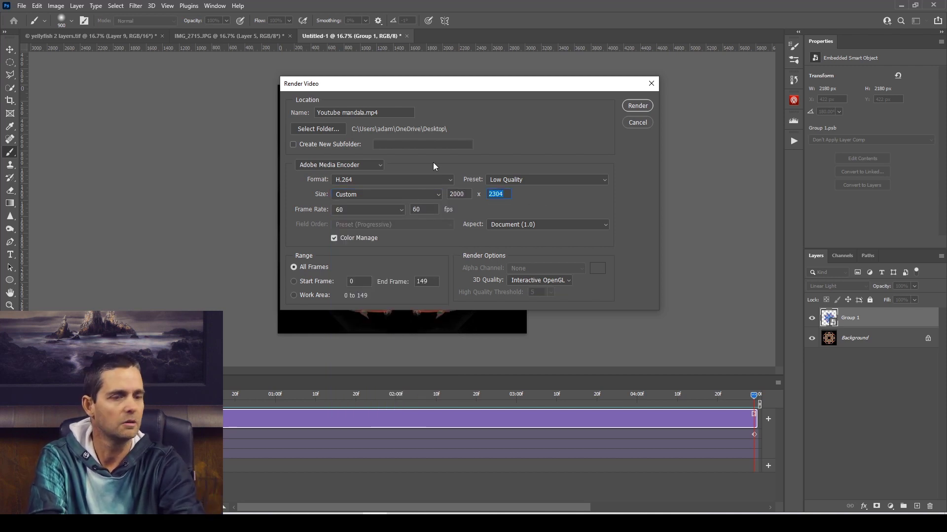
type("2000")
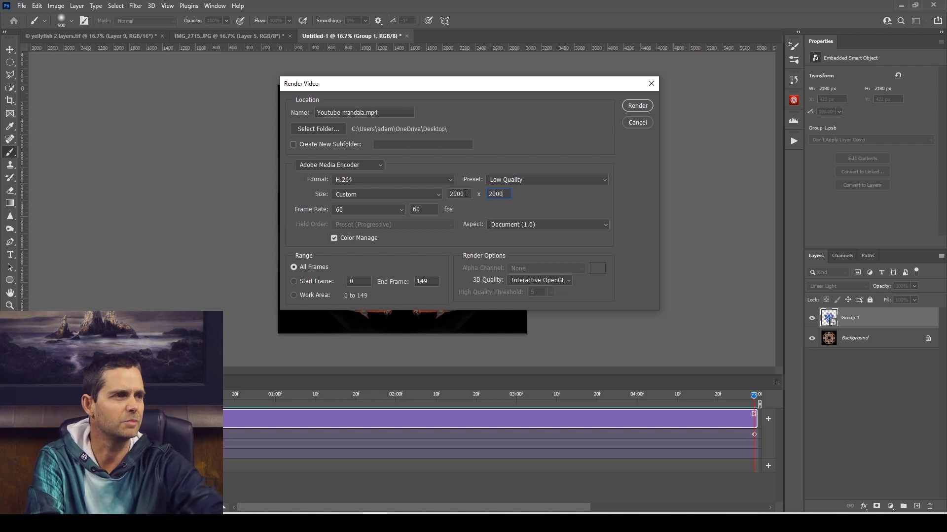
Set the custom size of the rendered video to 1000 x 1000.
double_click(459, 193)
type("1000")
key("Tab")
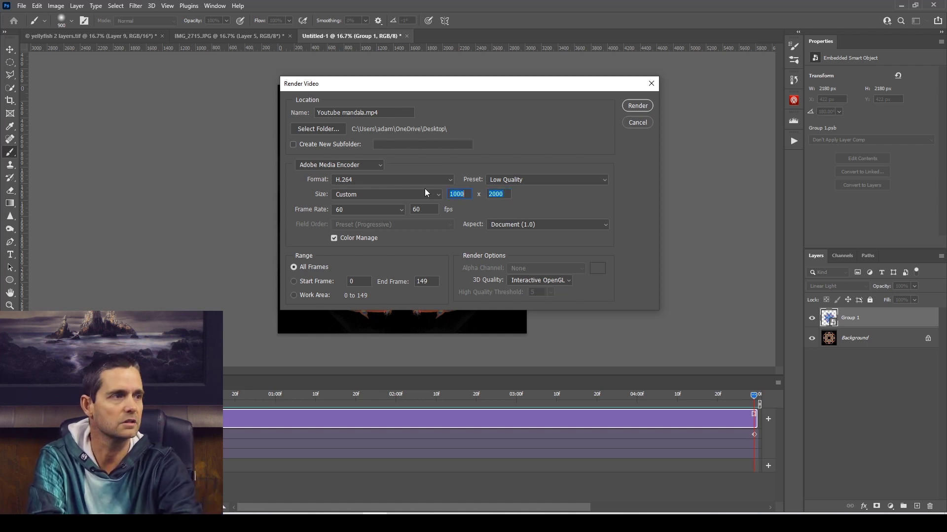
type("100")
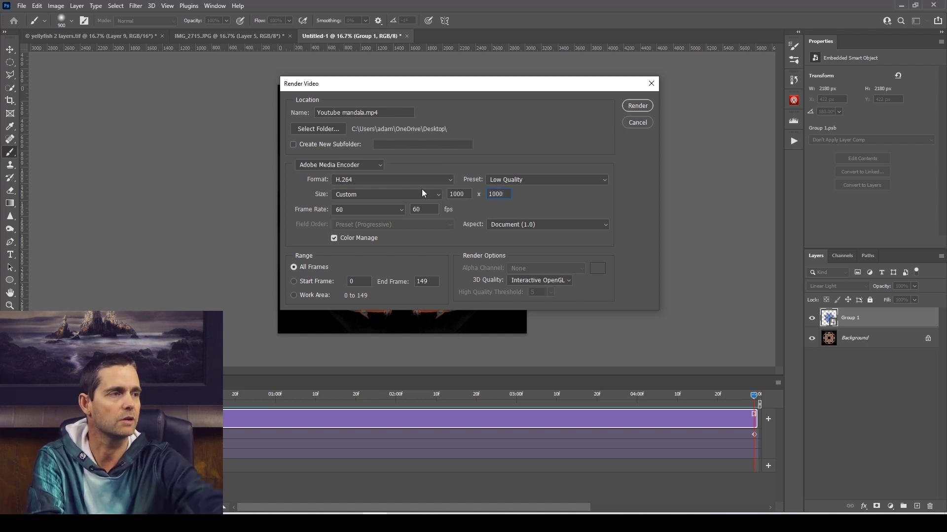
Apply the Low Quality preset to the video render and set a custom size of 2000 x 2000.
left_click(531, 180)
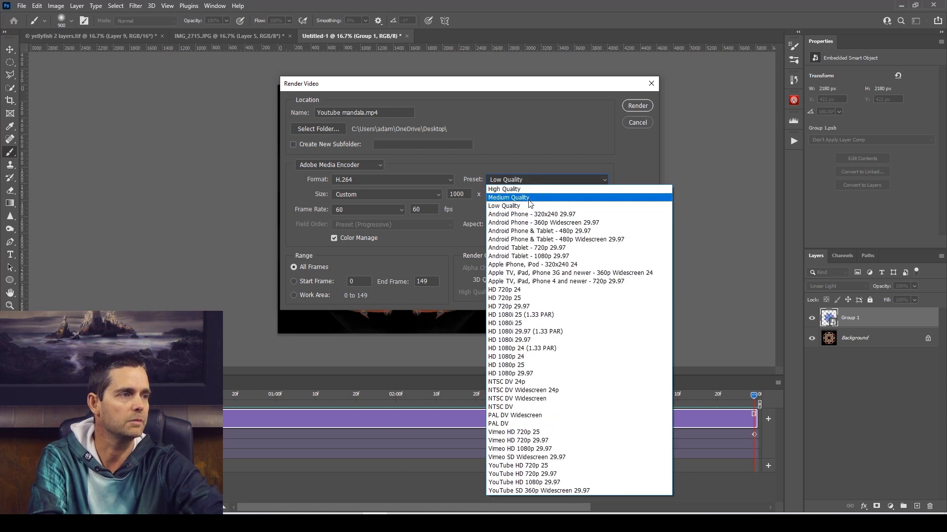
left_click(530, 206)
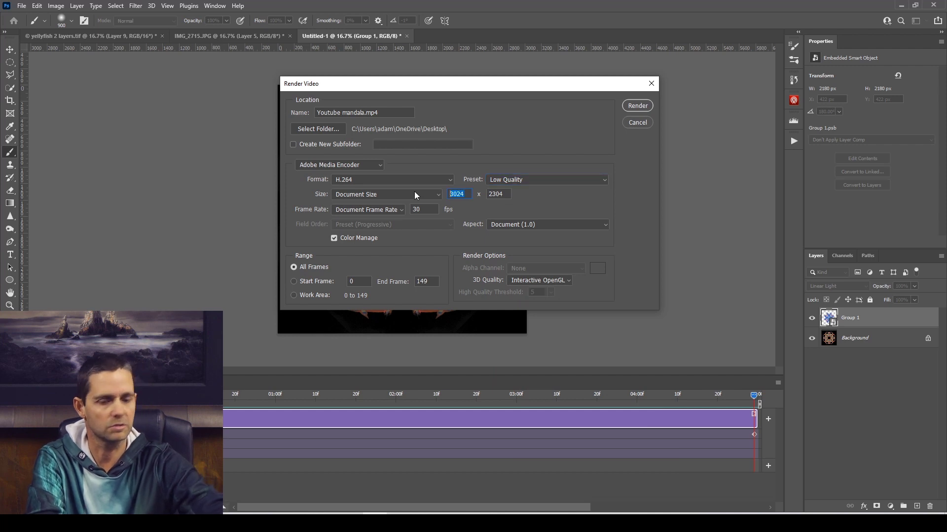
type("2000")
key("Tab")
type("2")
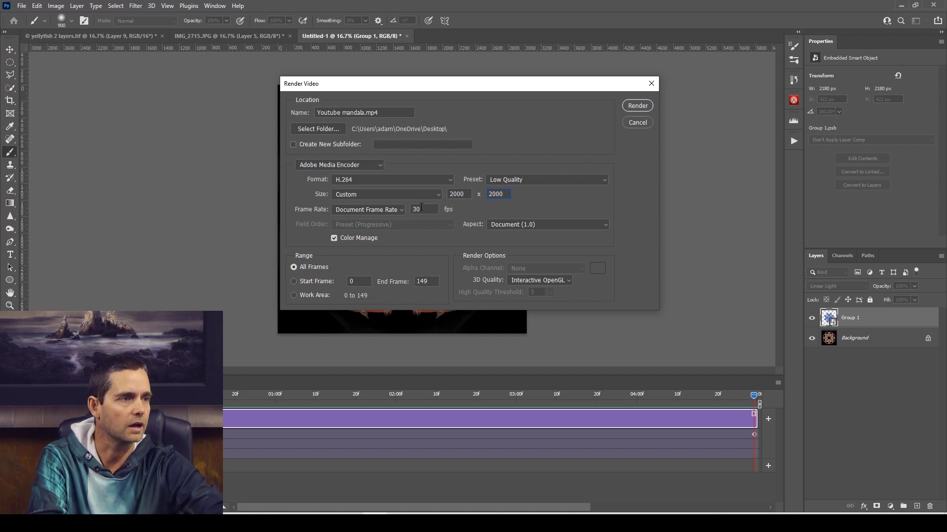
Render the video, play back the result and close the video player.
left_click(635, 107)
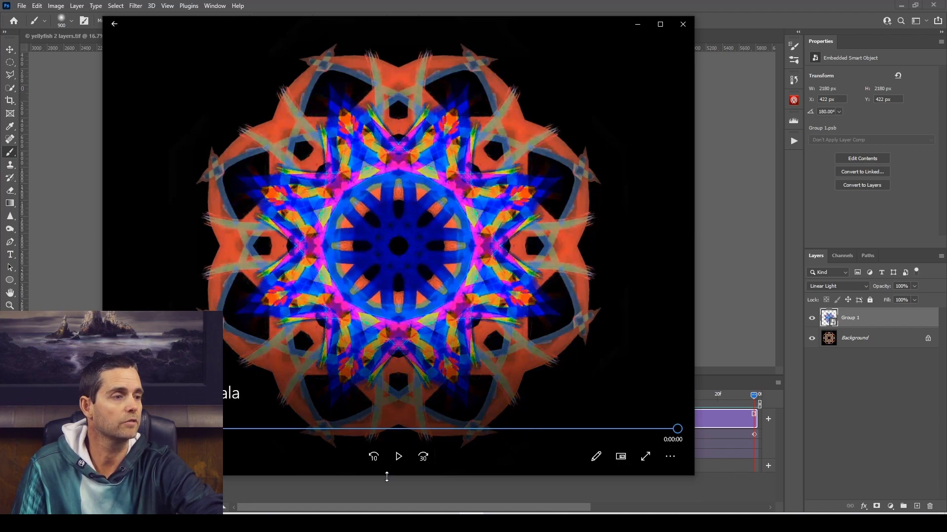
left_click(400, 458)
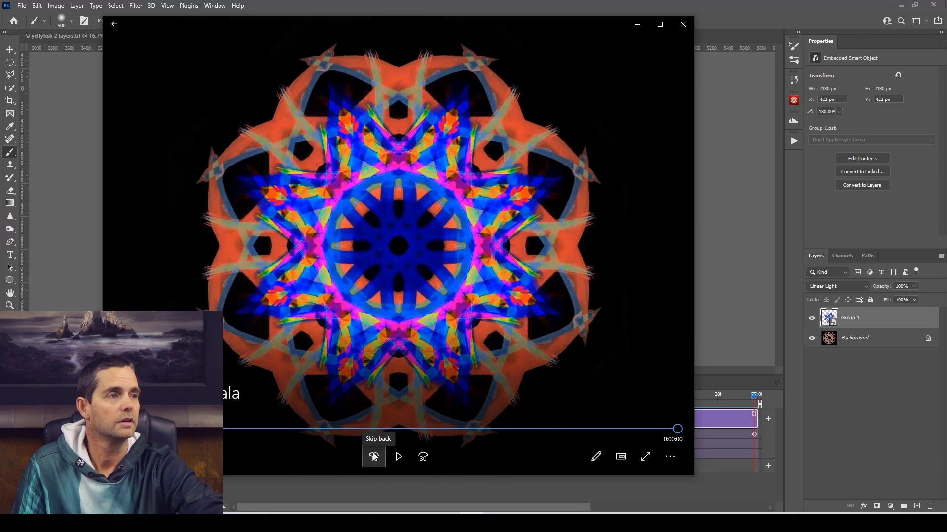
left_click(683, 24)
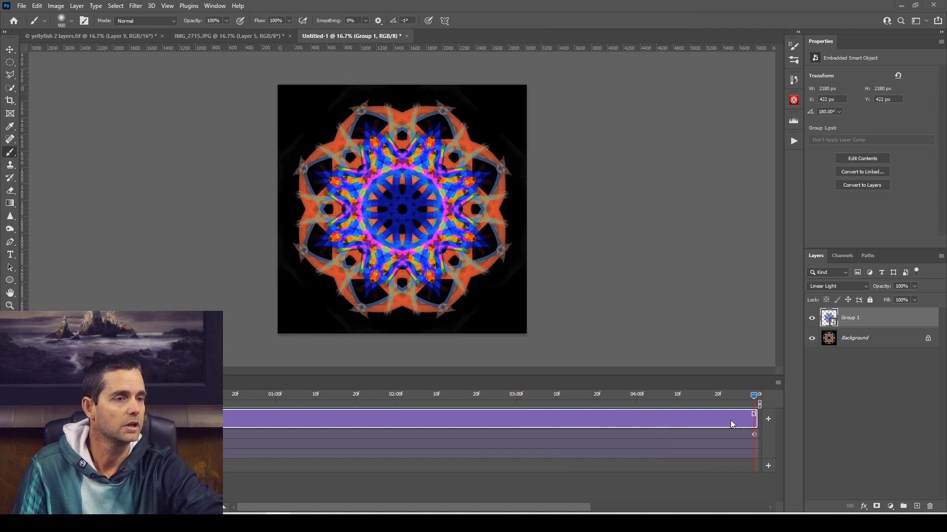
Render the timeline again as Untitled-1.mp4 at 60 fps and close the playback window.
left_click(778, 383)
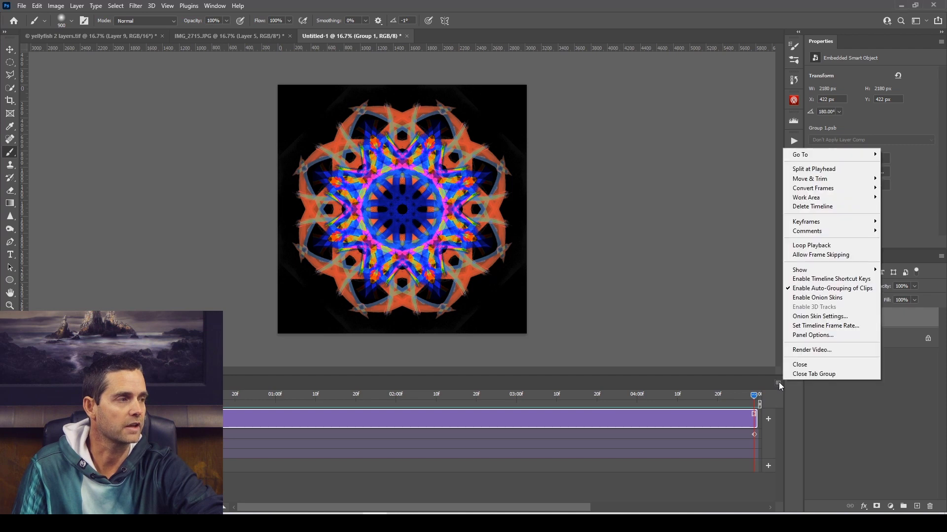
left_click(799, 350)
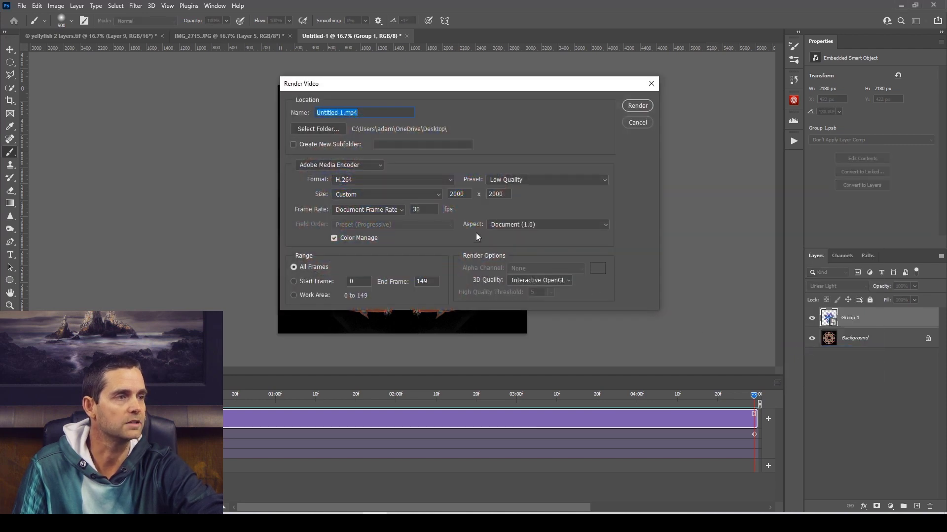
left_click(402, 210)
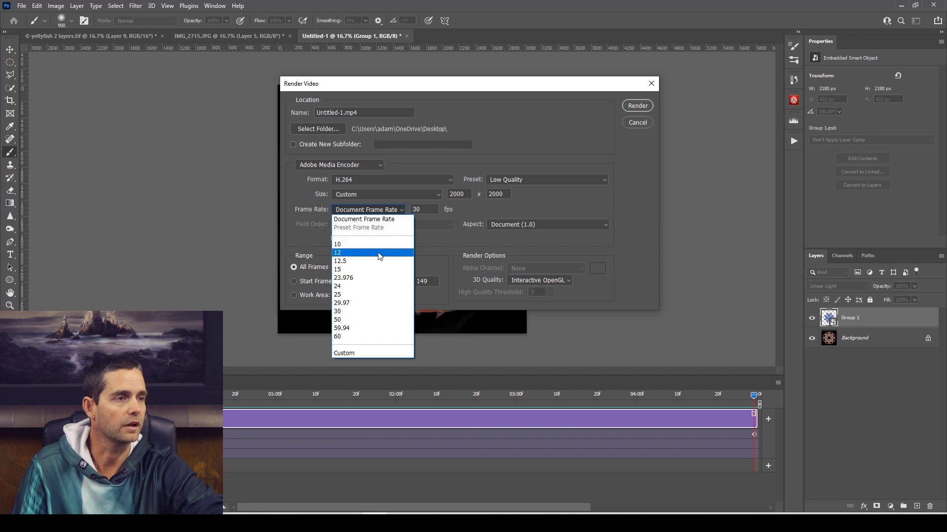
left_click(370, 337)
left_click(644, 106)
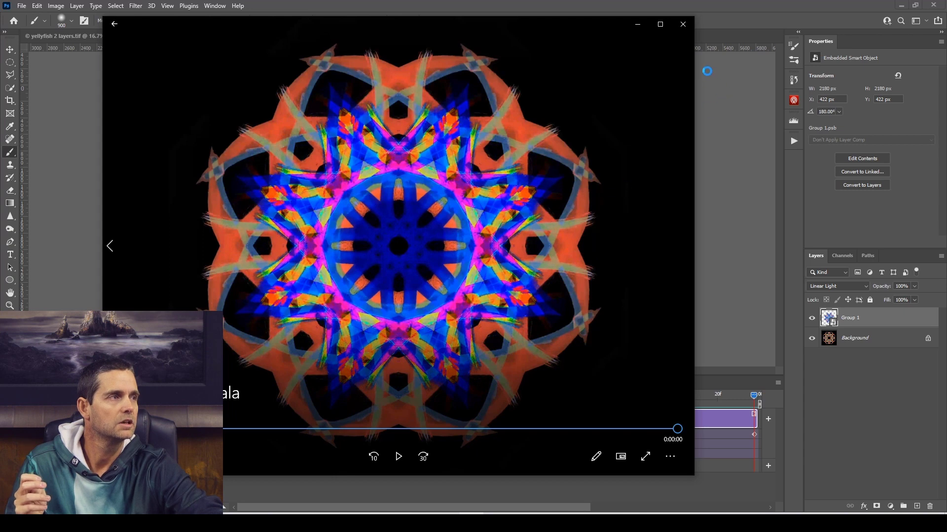
left_click(683, 25)
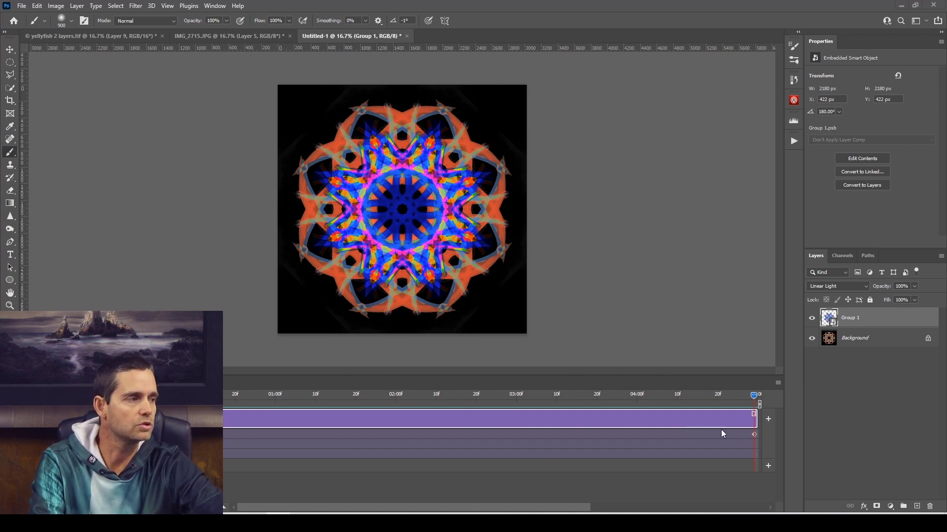
Delete the final rotation keyframe of Group 1 and extend its clip to about 7.5 seconds.
right_click(756, 433)
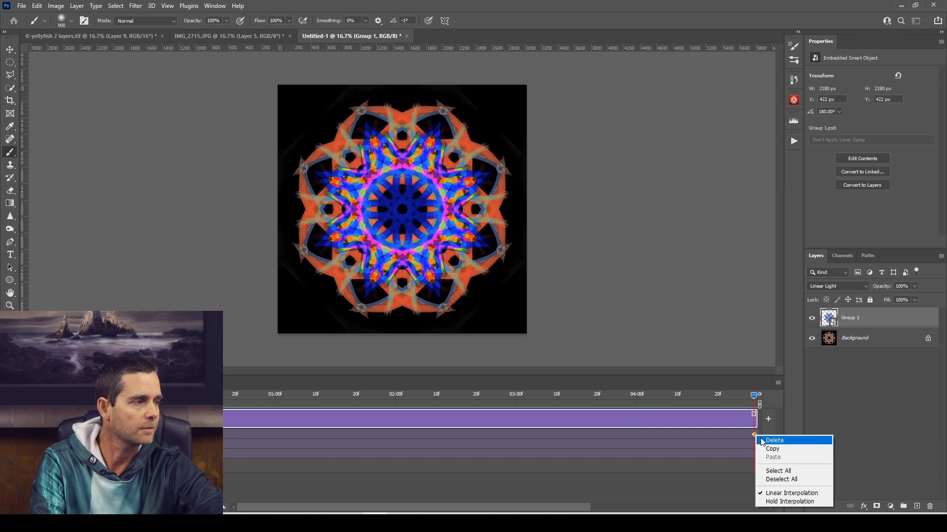
left_click(774, 441)
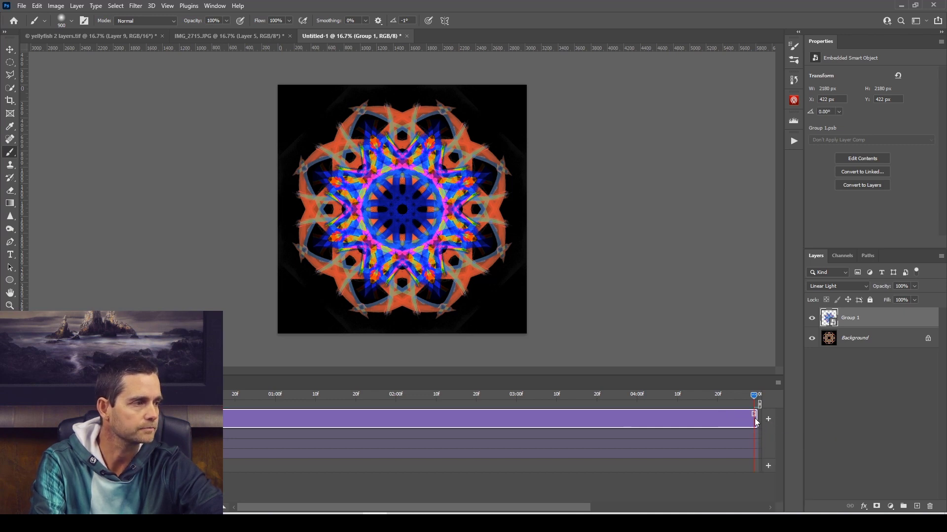
left_click_drag(755, 419, 792, 425)
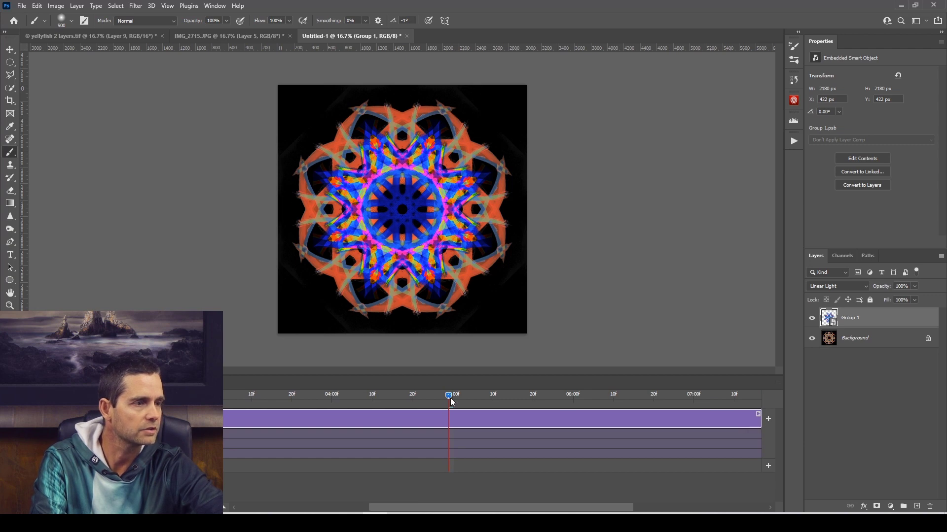
Rotate Group 1 by 180° at the end of its extended clip and preview the animation.
left_click_drag(448, 399, 488, 398)
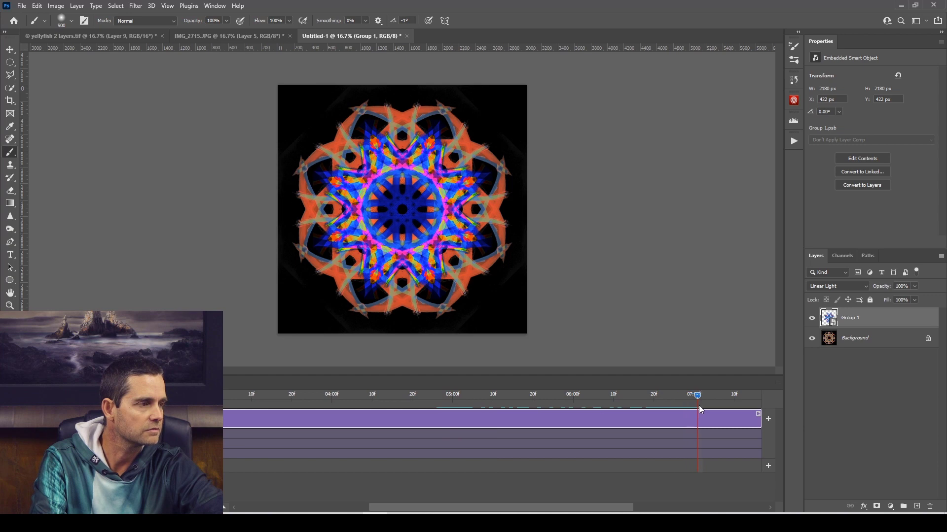
left_click_drag(699, 410, 766, 408)
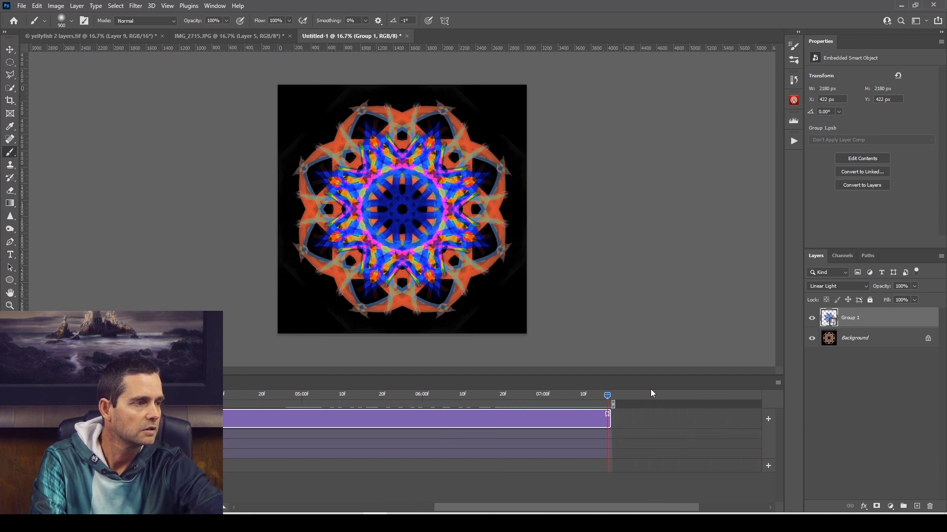
left_click_drag(572, 502, 623, 494)
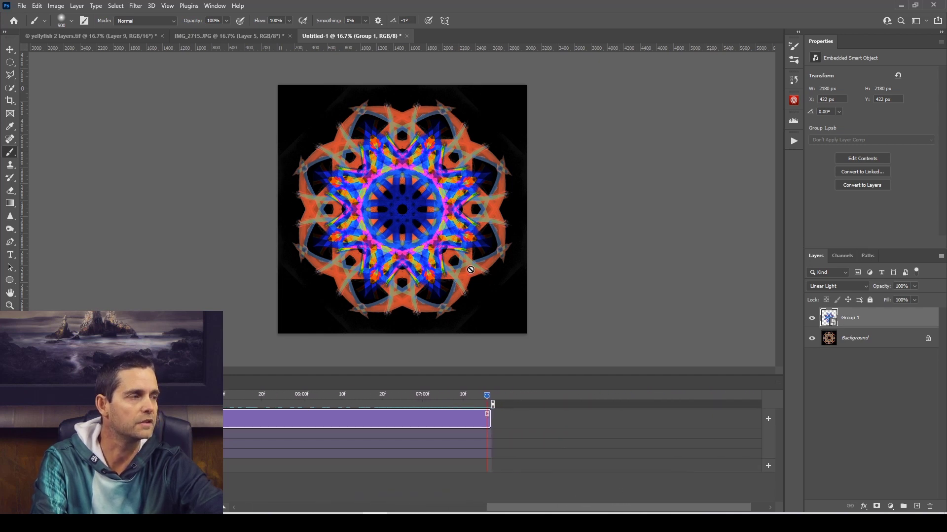
key("ctrl+t")
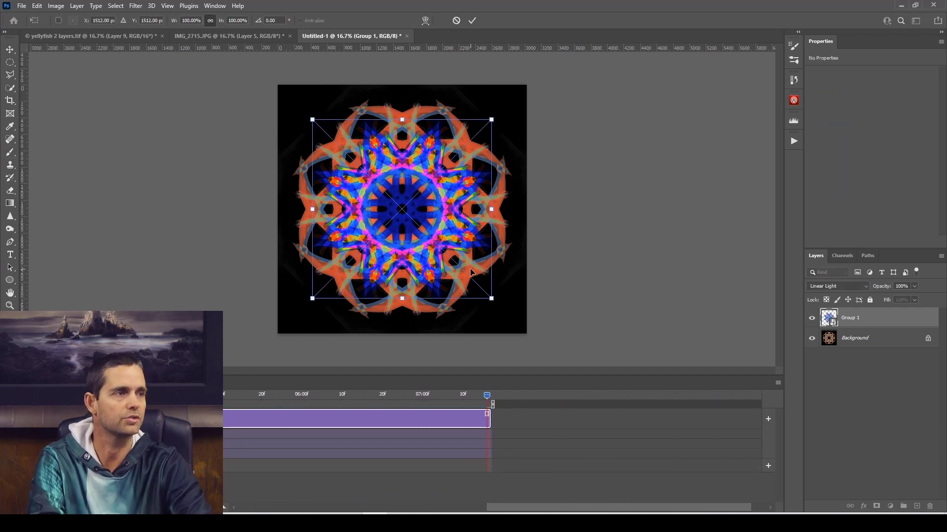
right_click(416, 217)
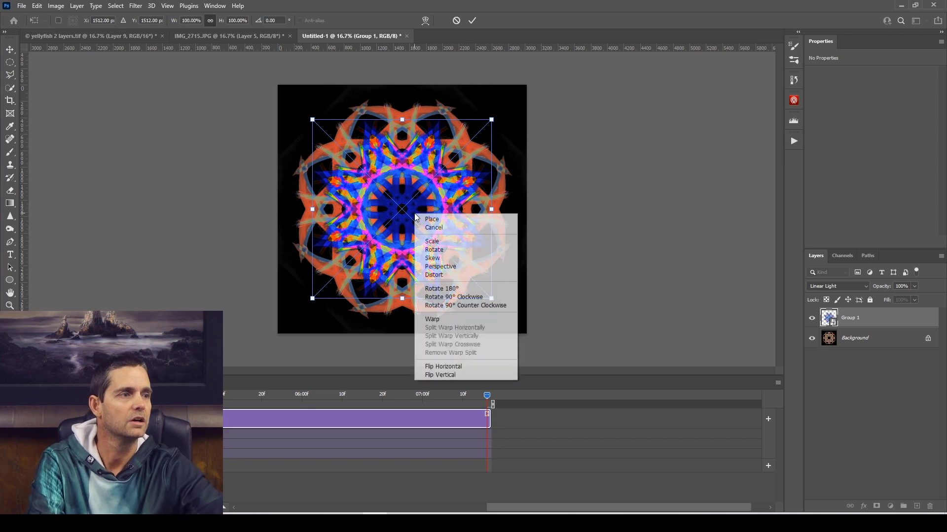
left_click(446, 289)
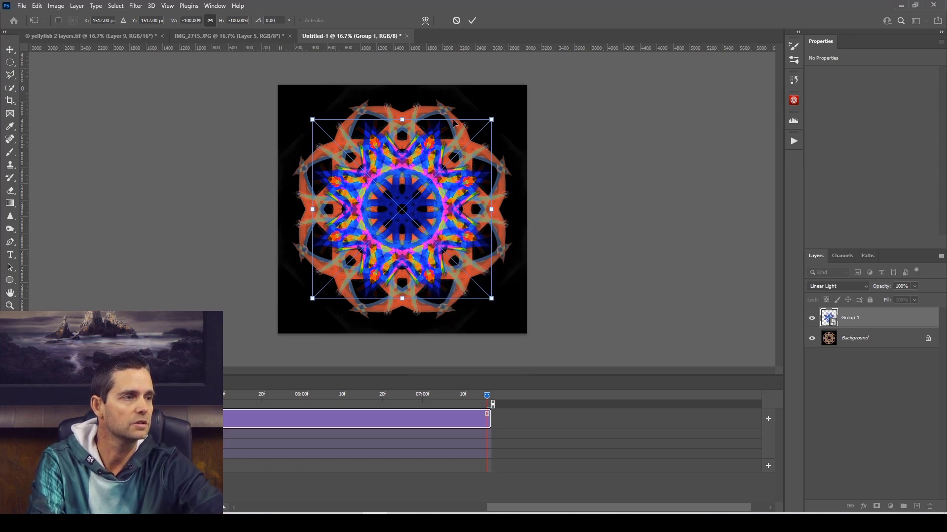
left_click(474, 21)
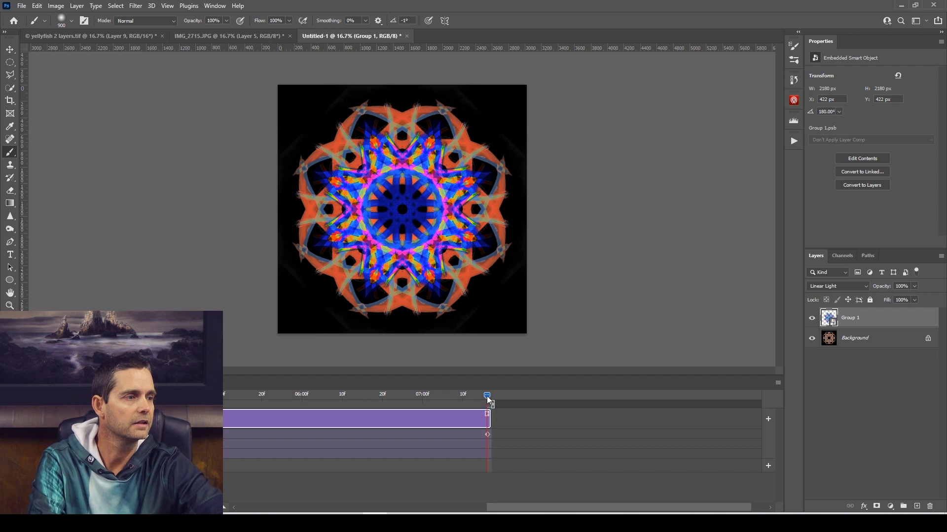
key("space")
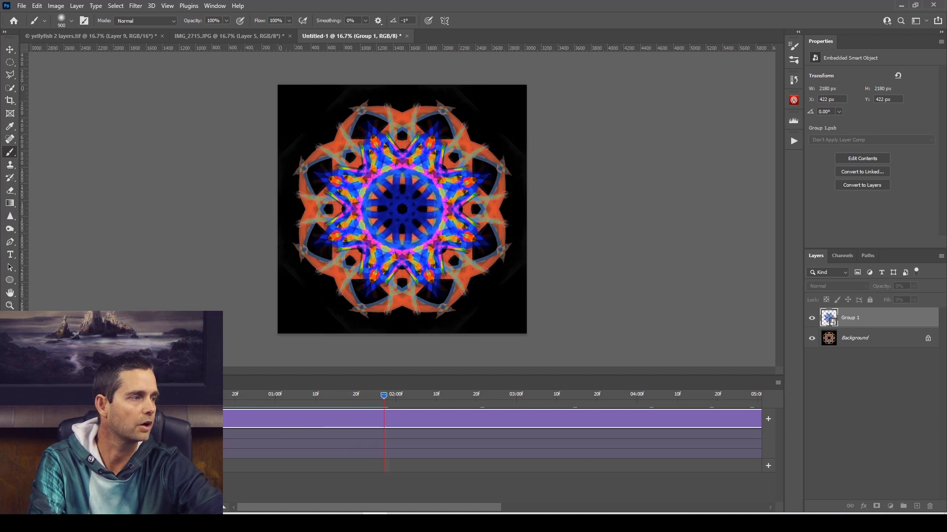
key("space")
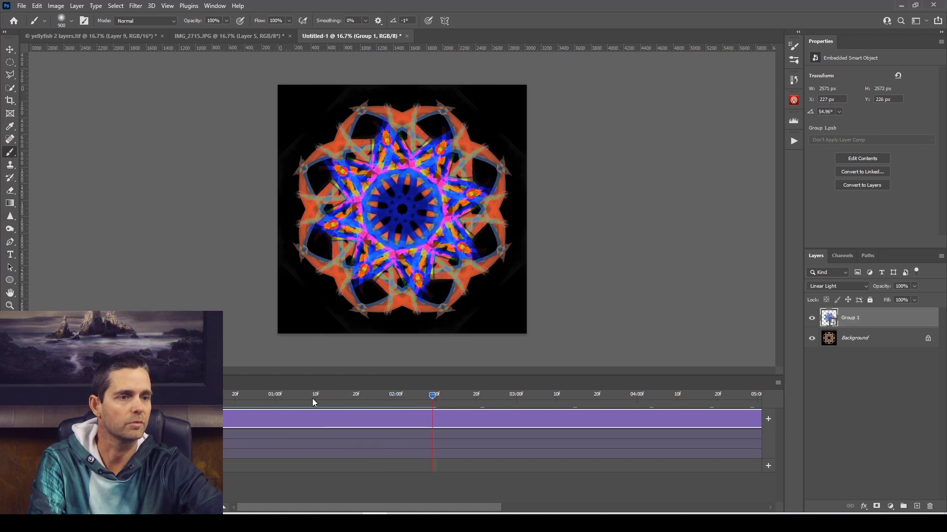
Render the lengthened timeline at 30 fps, replacing the existing Untitled-1.mp4.
left_click(778, 384)
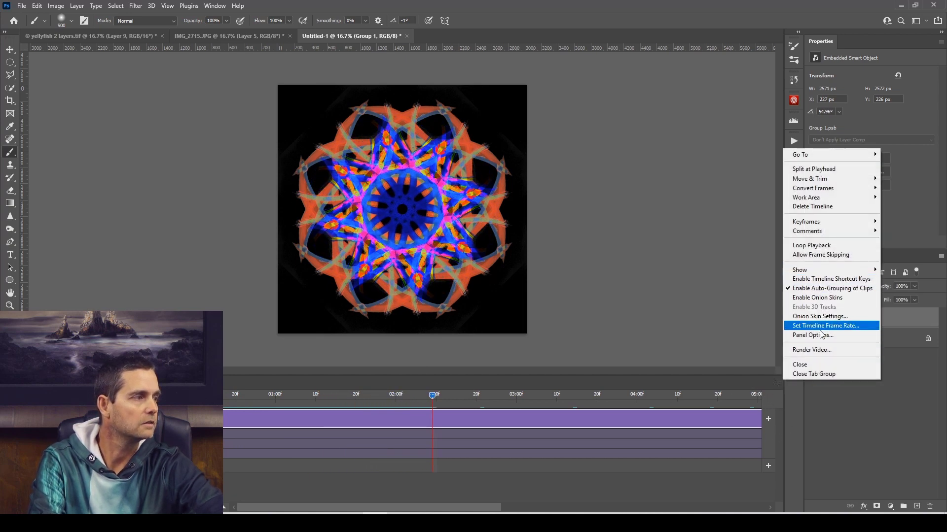
left_click(823, 350)
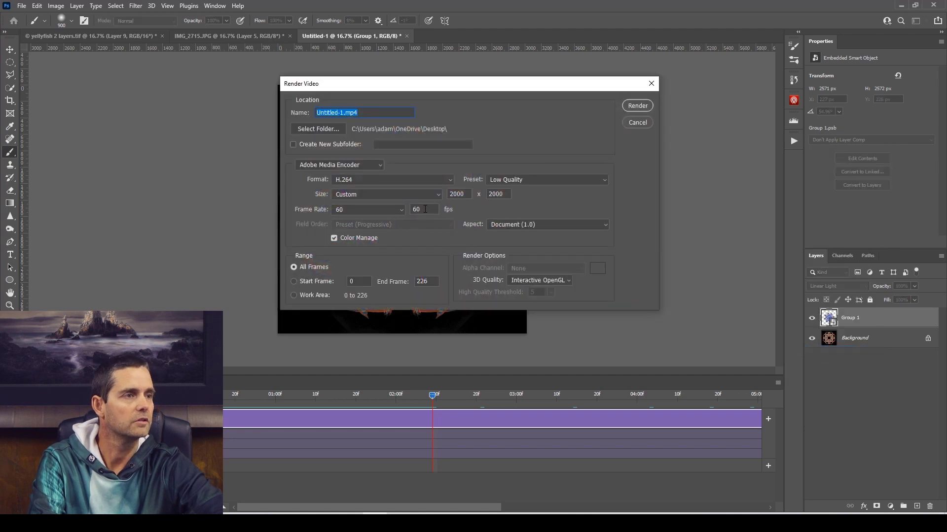
left_click(419, 209)
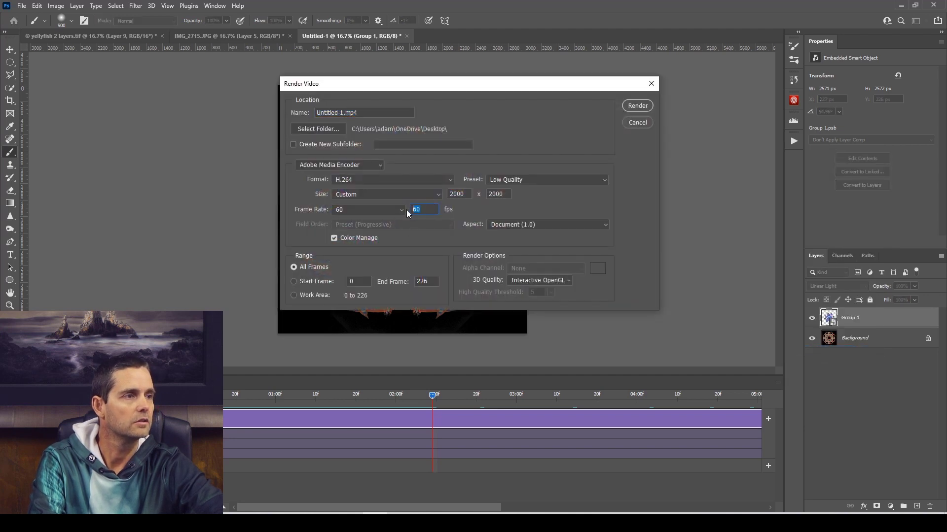
type("3")
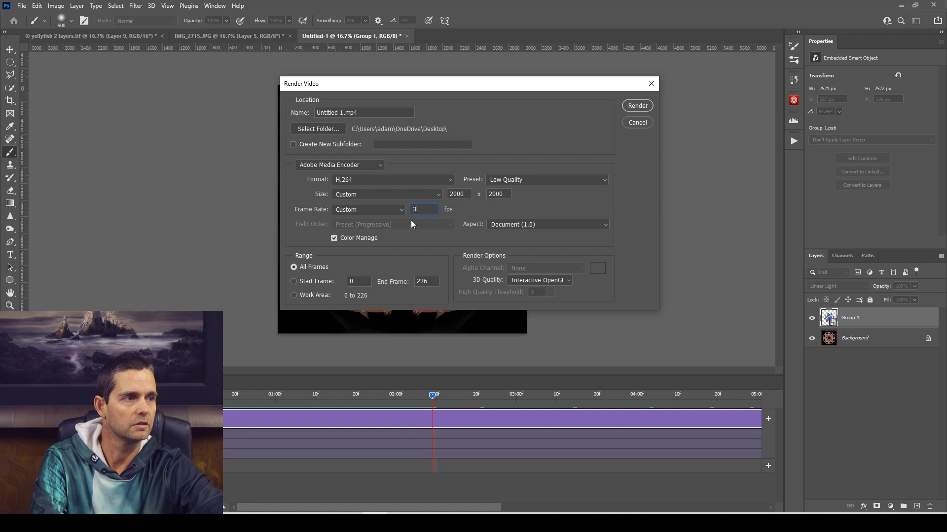
type("0")
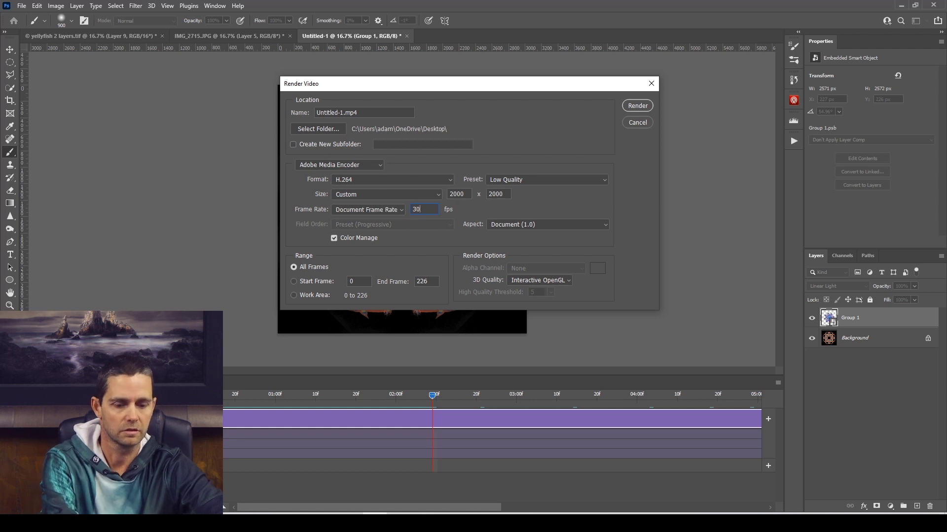
left_click(638, 106)
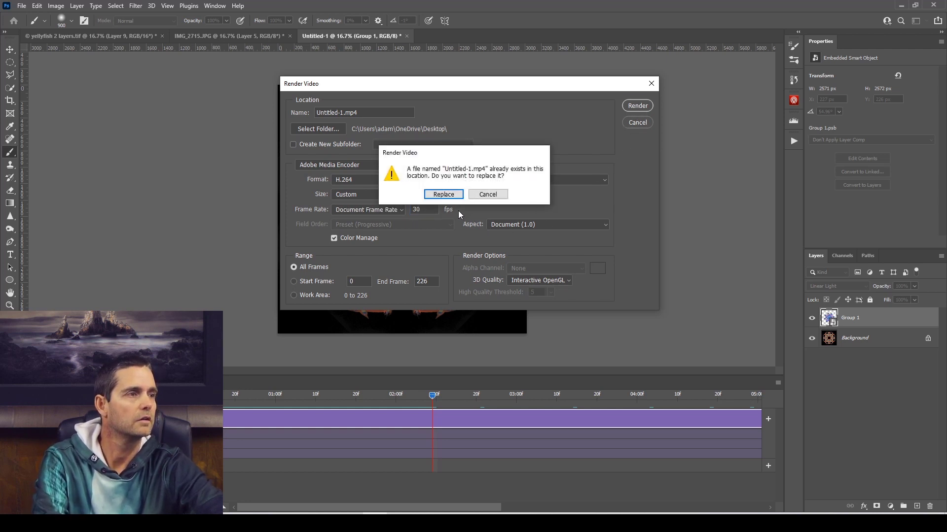
left_click(444, 195)
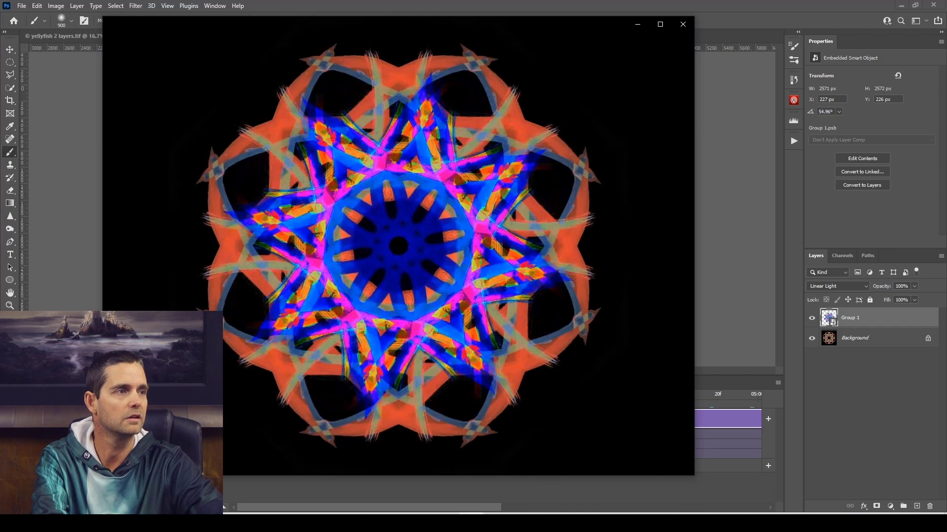
Play back the newly rendered Untitled-1 video and close the video player.
left_click_drag(508, 25, 752, 16)
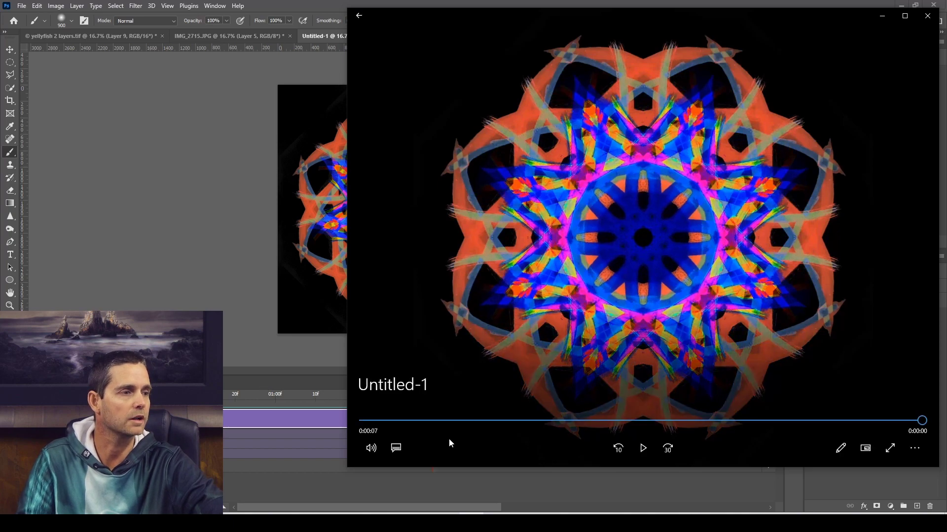
left_click(645, 451)
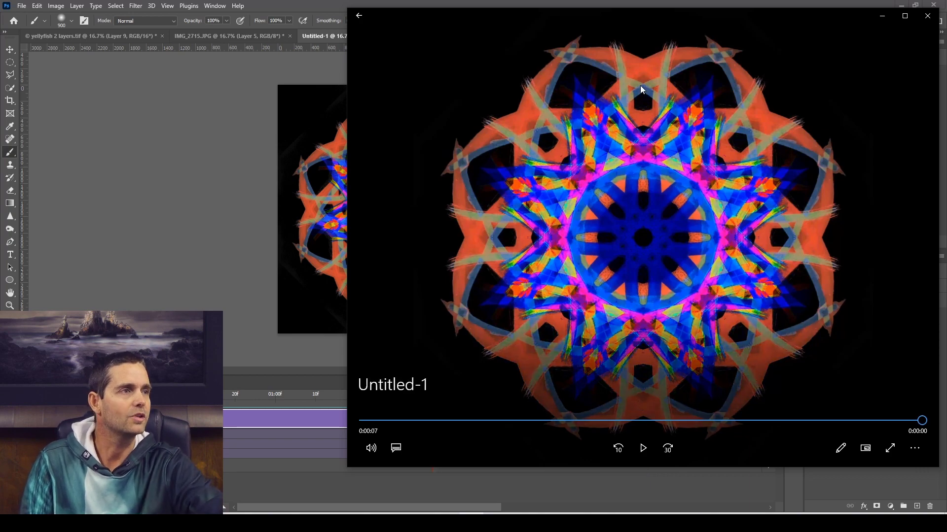
left_click(927, 15)
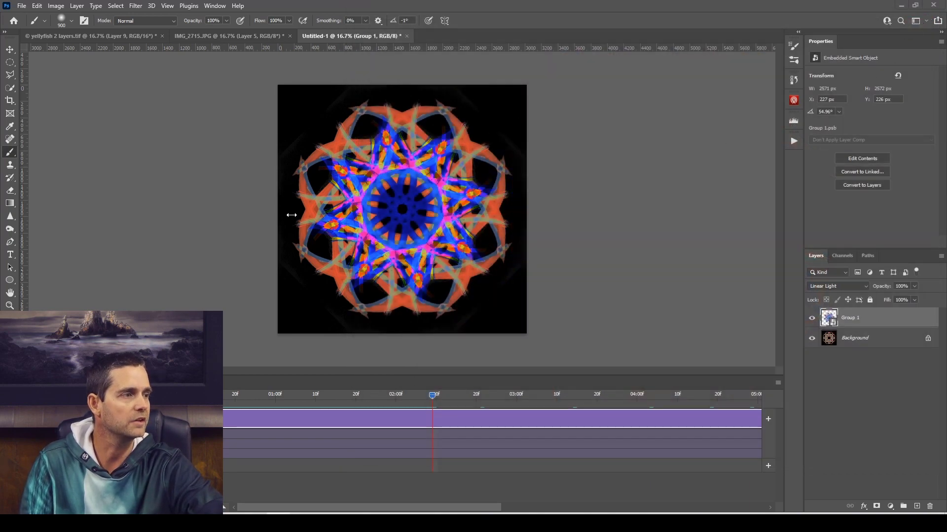
left_click(22, 6)
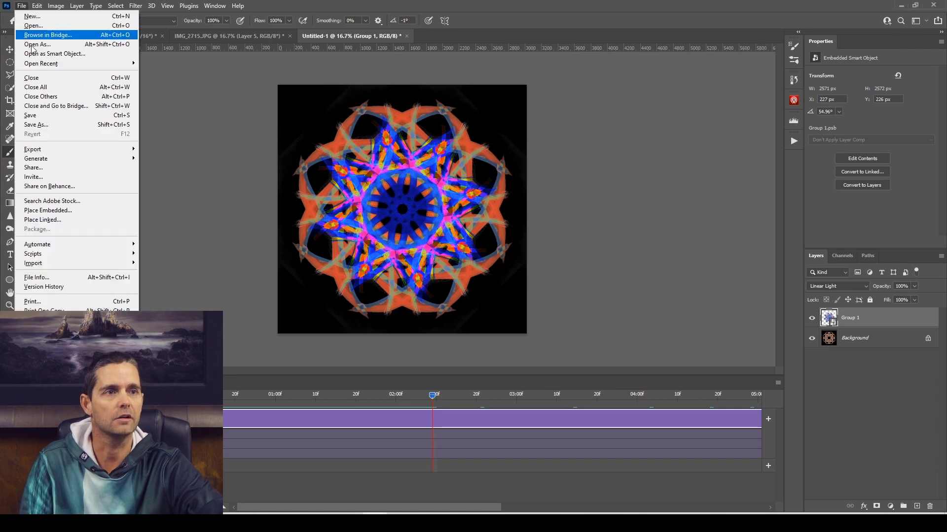
mouse_move(57, 152)
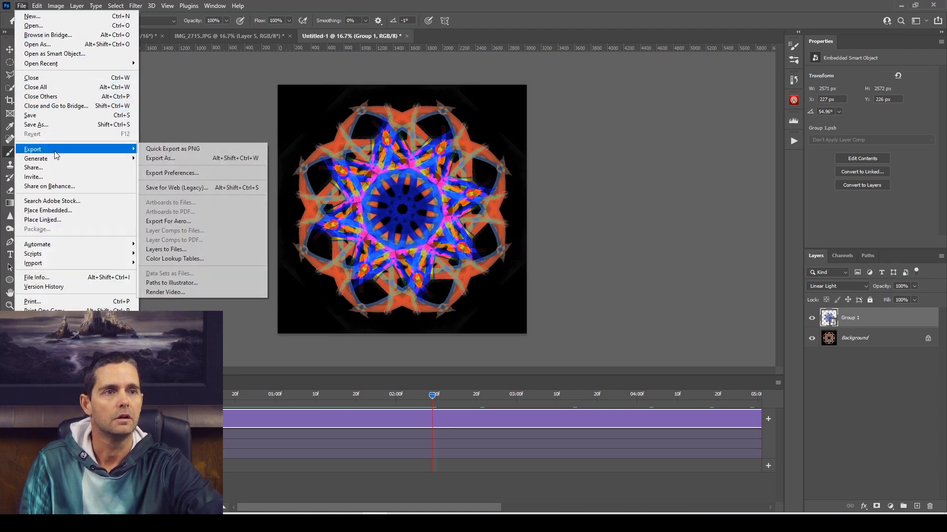
left_click(200, 189)
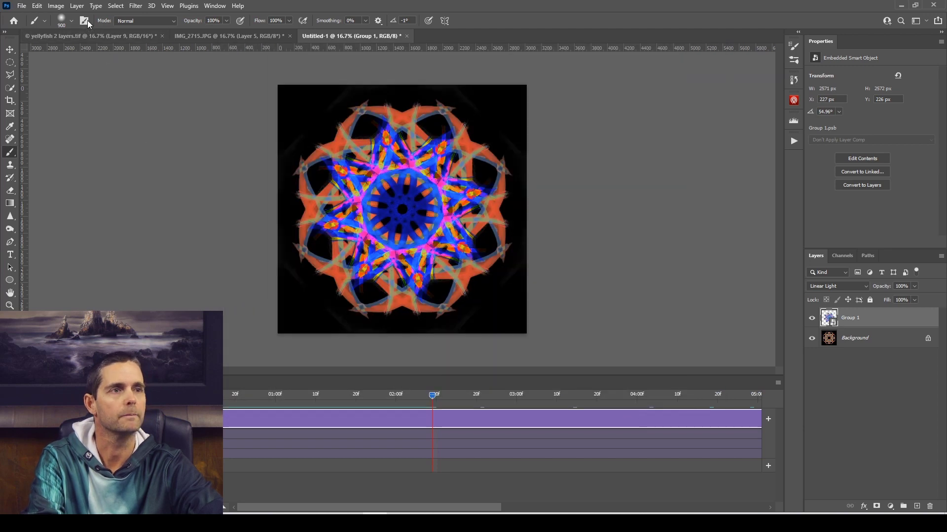
Resize the image to 1000 × 1000 pixels.
left_click(56, 5)
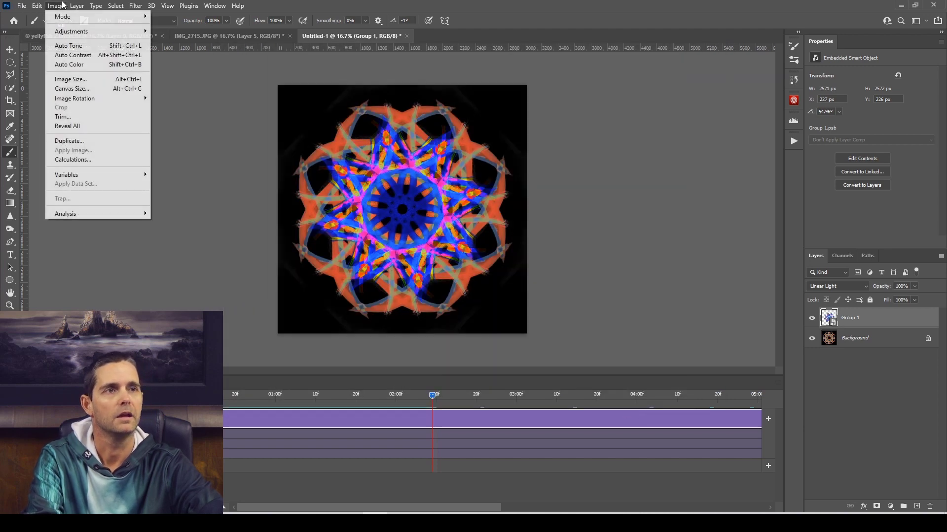
left_click(85, 82)
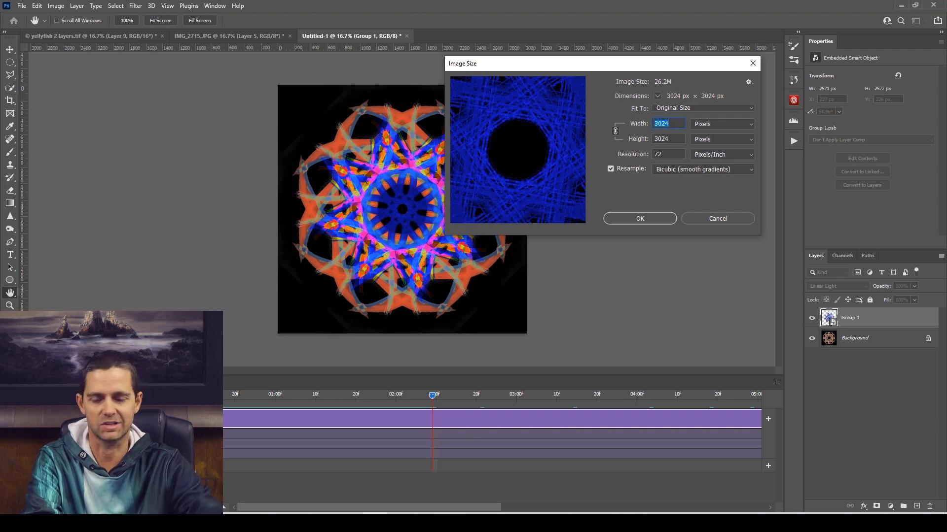
type("1000")
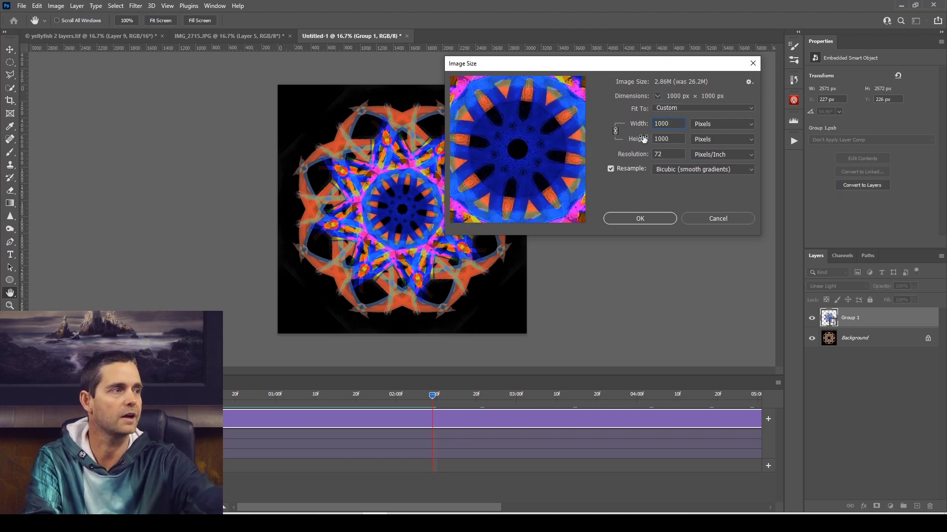
left_click(628, 220)
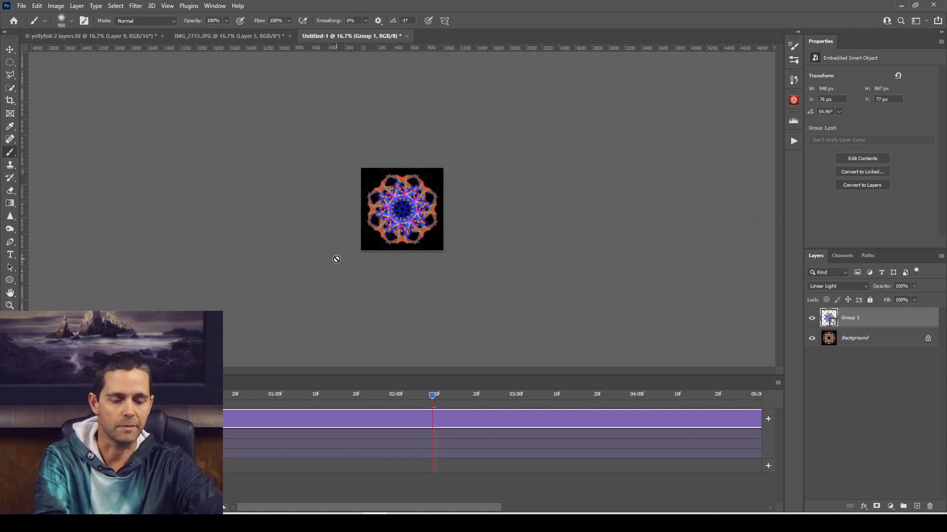
key("ctrl+plus")
left_click(779, 383)
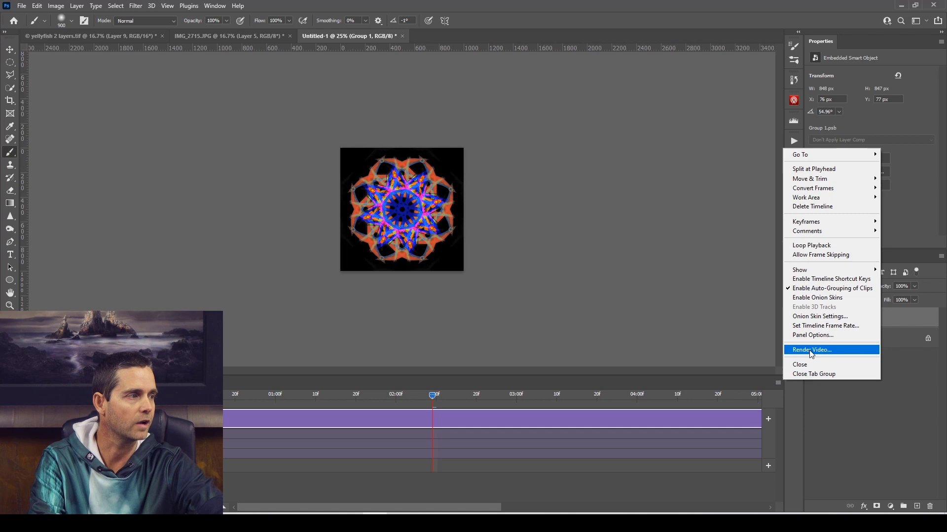
left_click(779, 384)
left_click(778, 383)
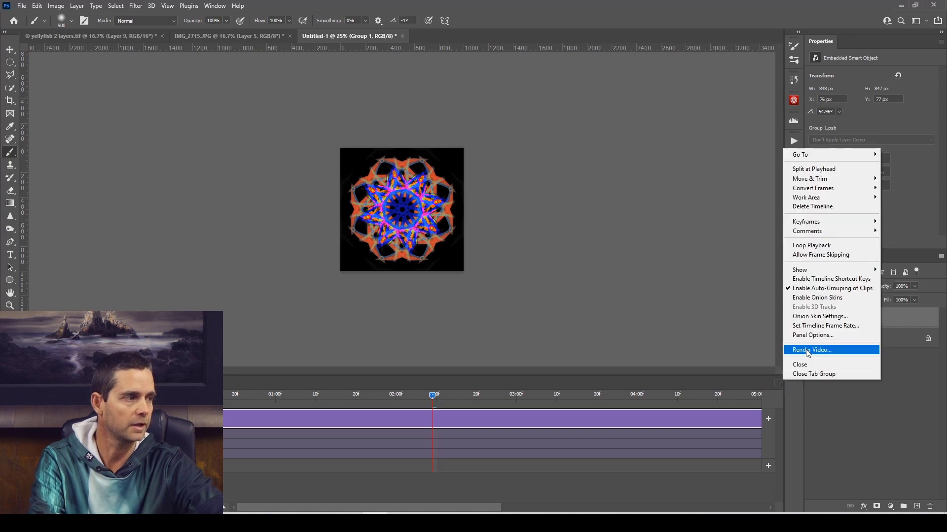
left_click(775, 381)
key("ctrl+plus")
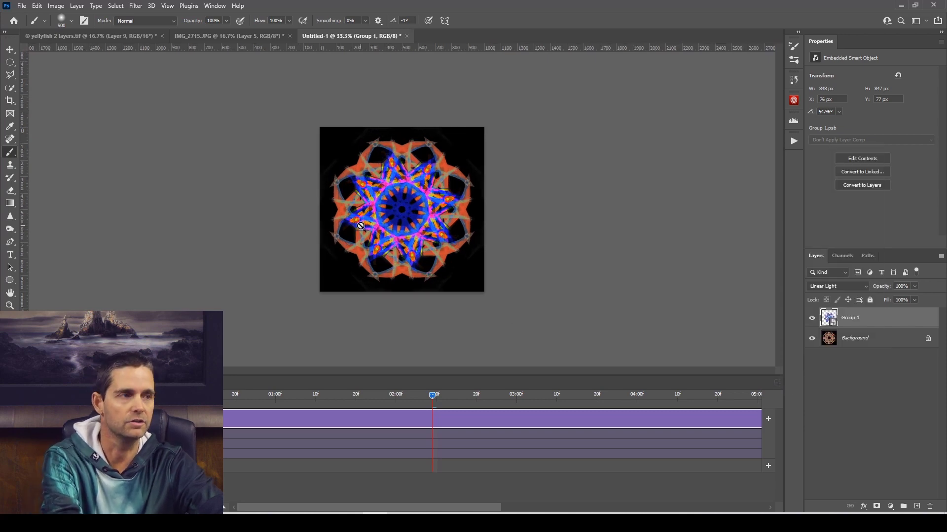
Export the animation with Save for Web as Untitled-1.gif, a 64-color GIF at 1000 × 1000 px looping forever.
left_click(22, 6)
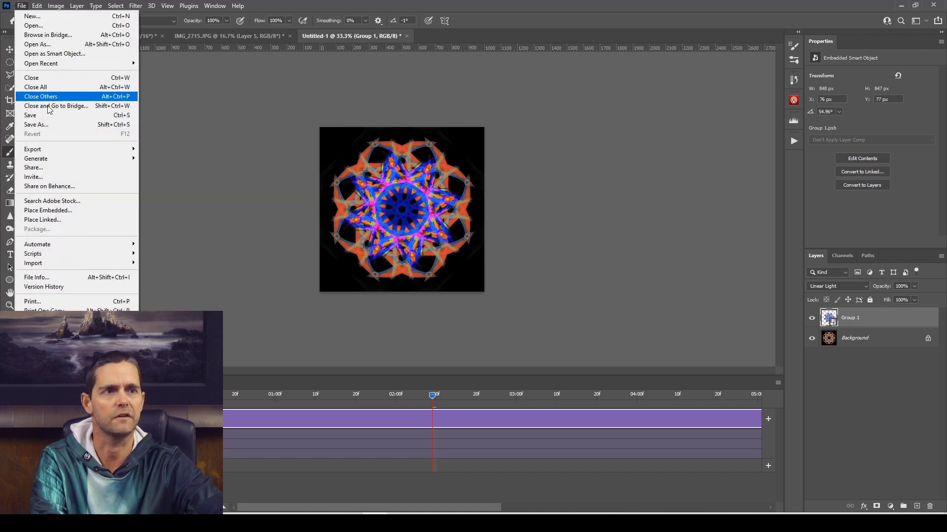
mouse_move(65, 150)
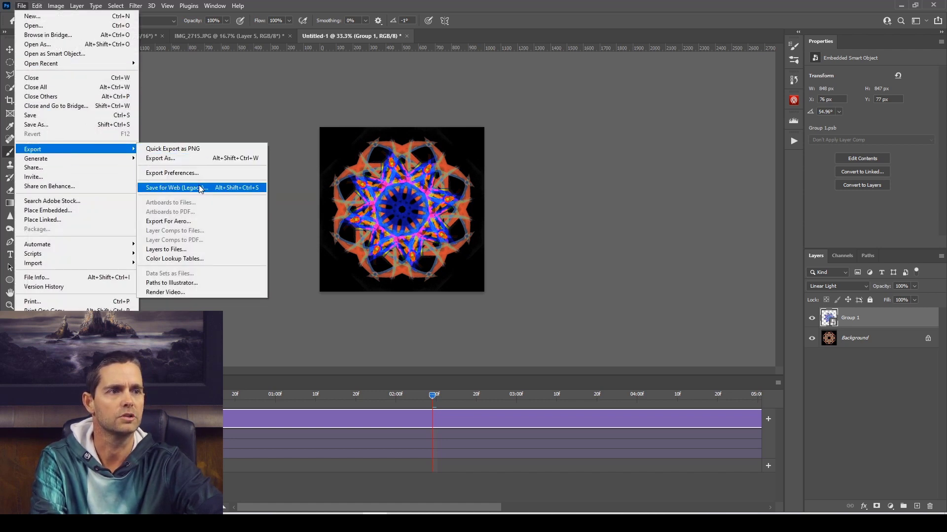
left_click(229, 188)
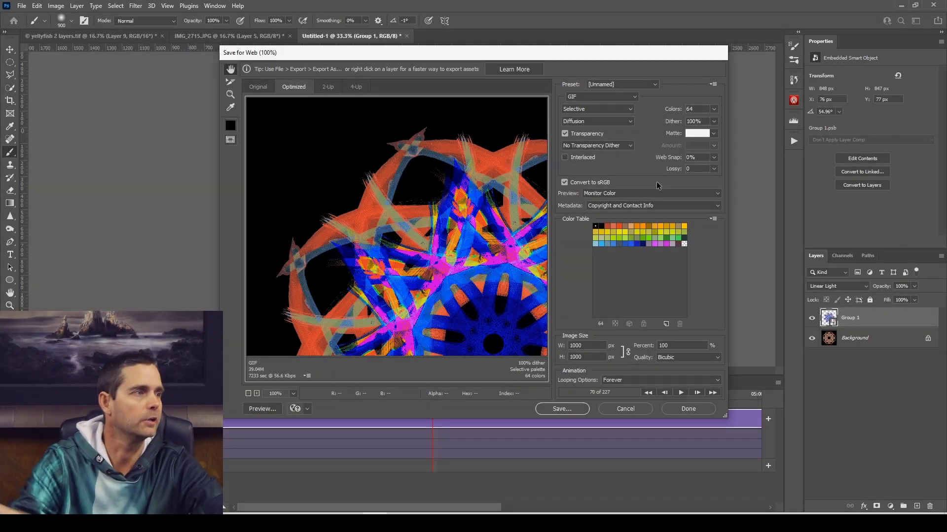
left_click(612, 97)
left_click(612, 97)
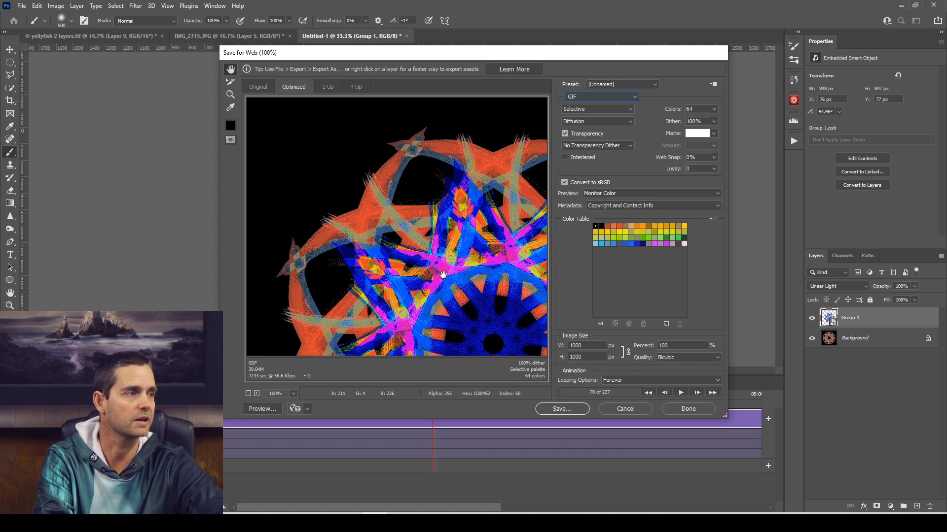
left_click(713, 109)
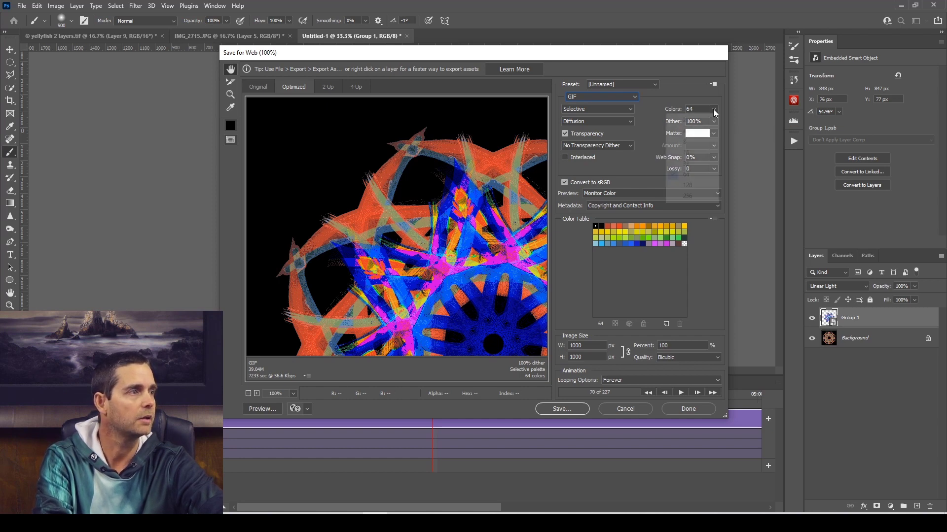
left_click(674, 97)
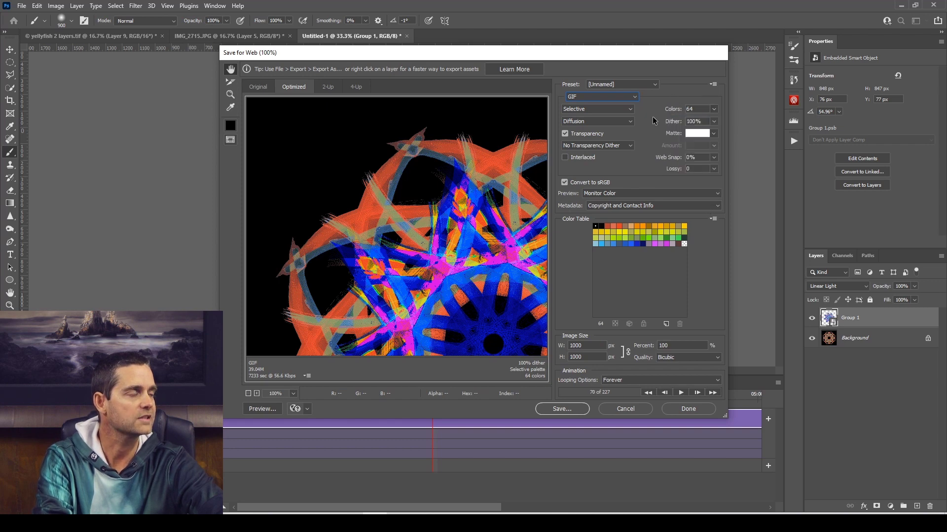
left_click(714, 110)
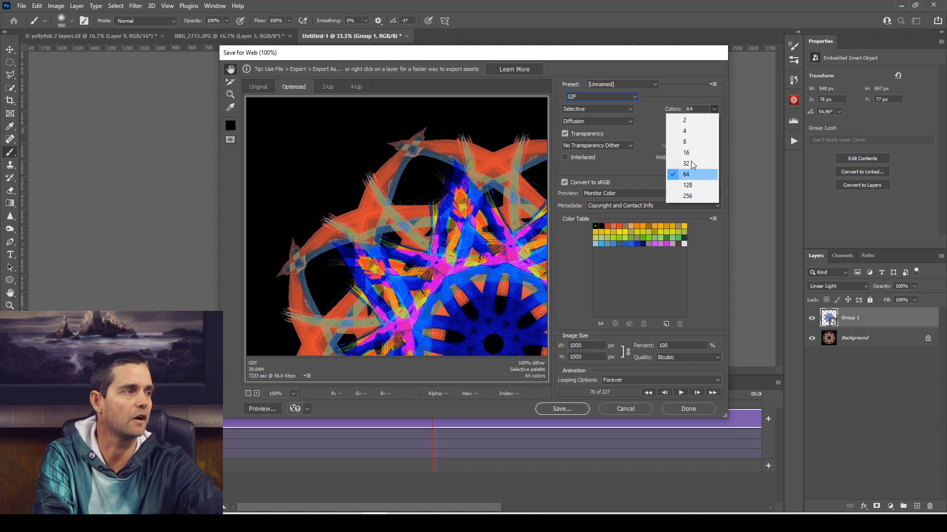
left_click(681, 90)
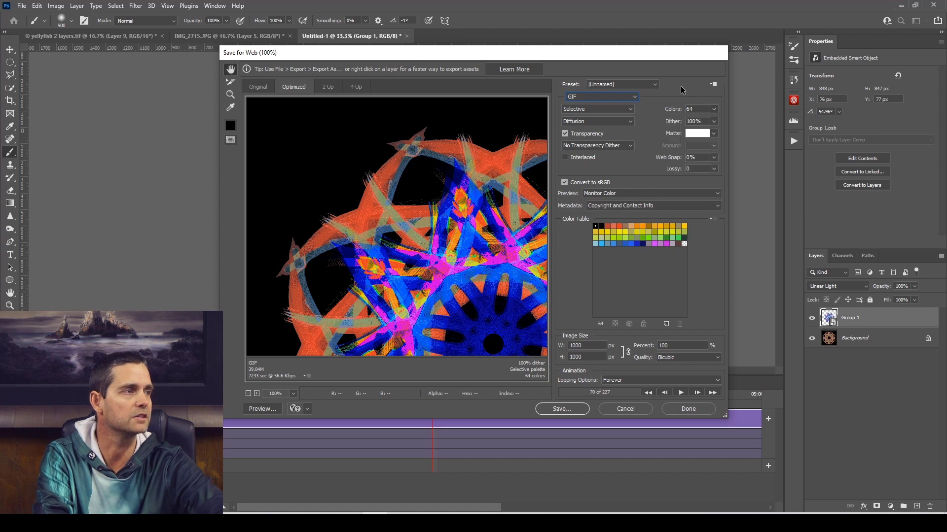
left_click(562, 410)
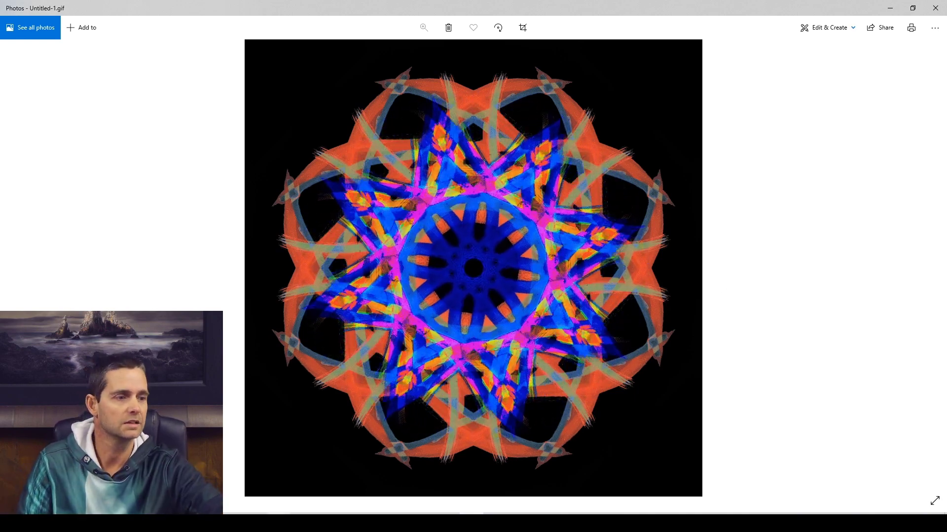
Switch to OpenSea in the browser, close the enlarged Mandala #1 video and browse the artist's collection.
left_click(253, 523)
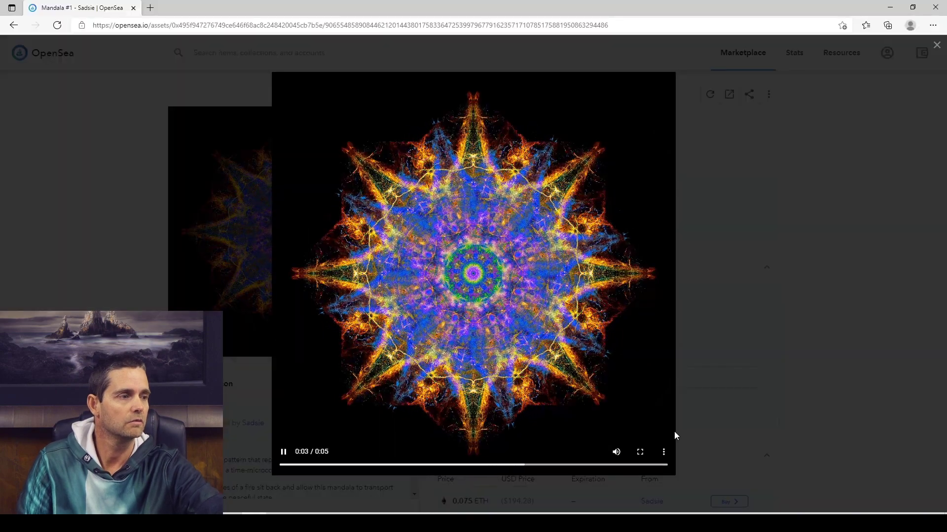
left_click(814, 372)
left_click(440, 99)
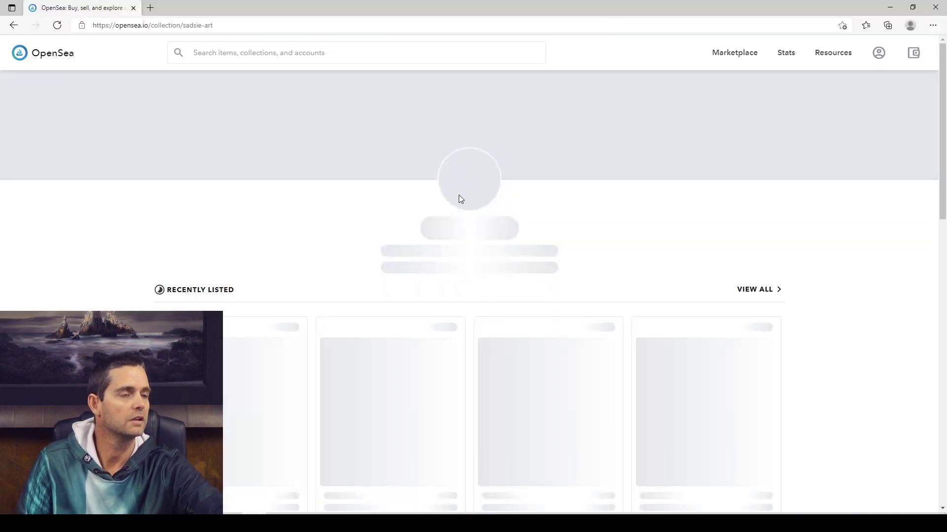
scroll(365, 318, "down", 6)
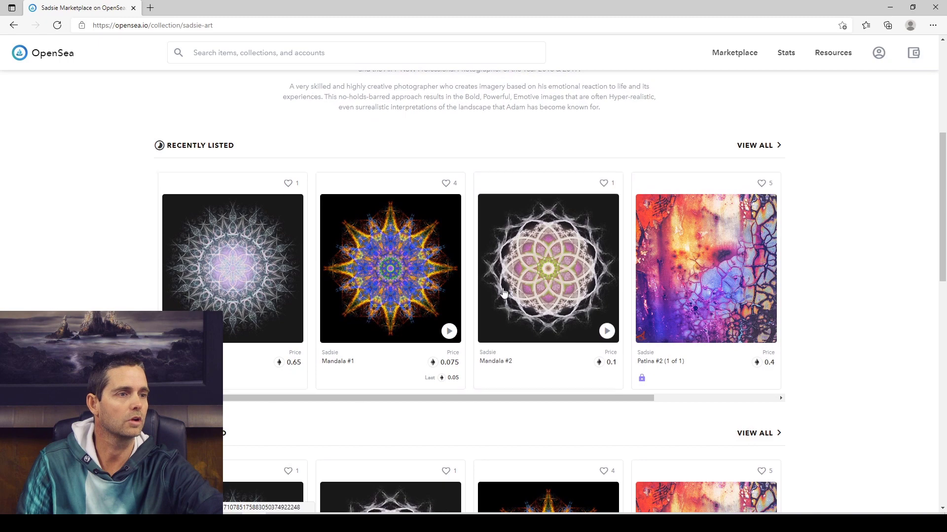
Open Mandala #2 from the recently listed items, watch its video full screen and return to the normal view.
left_click(551, 285)
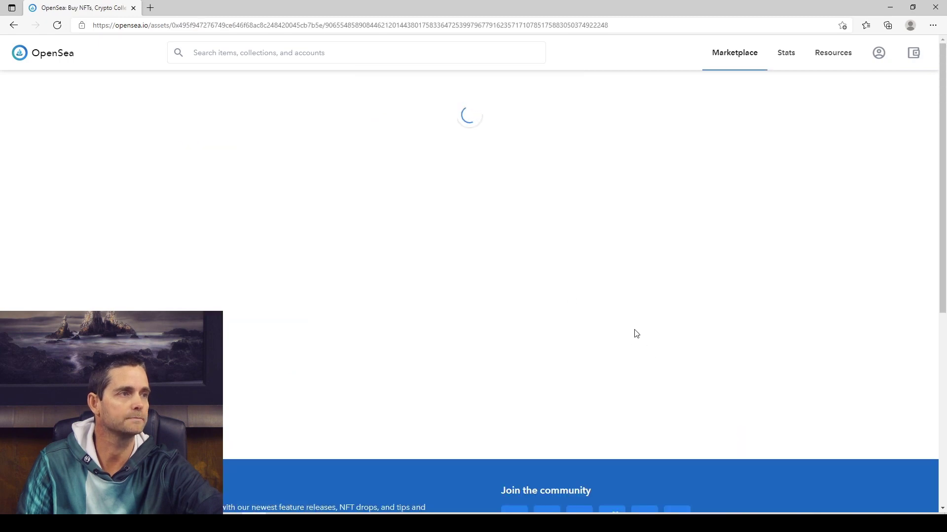
left_click(384, 327)
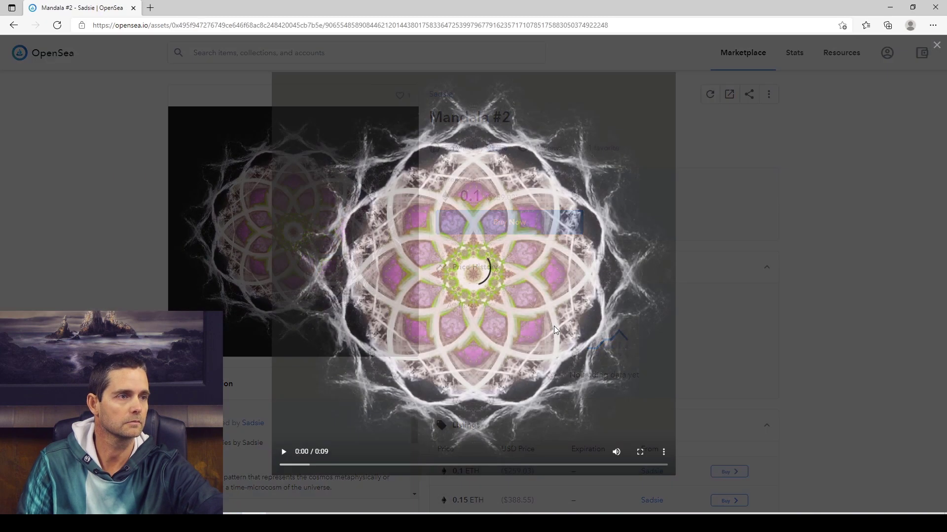
left_click(641, 448)
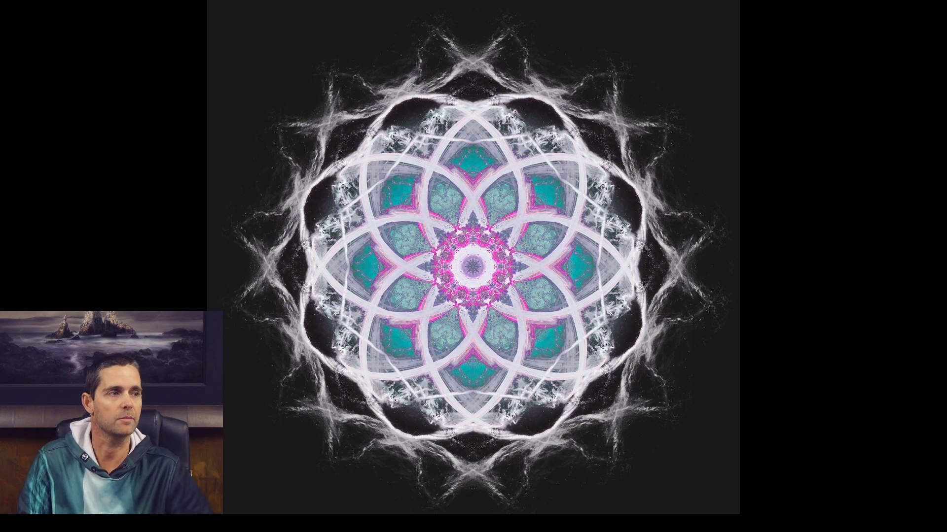
left_click(891, 504)
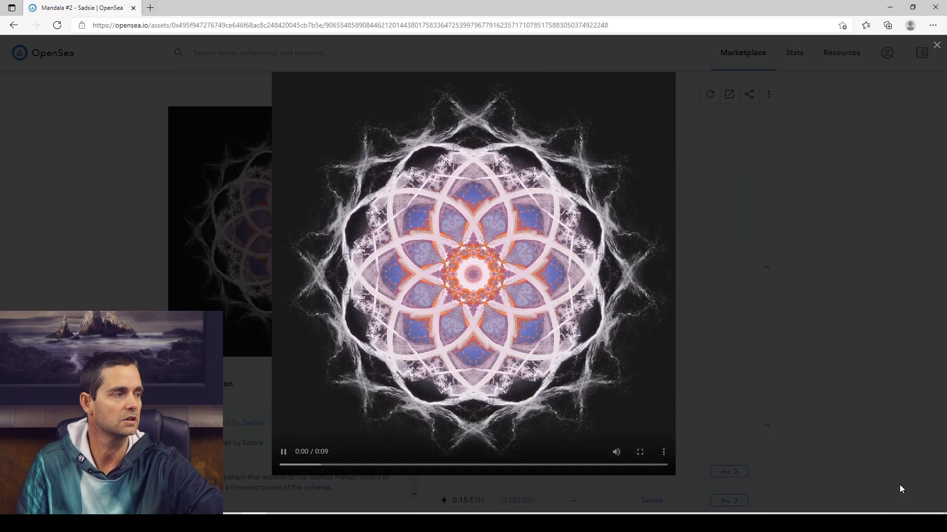